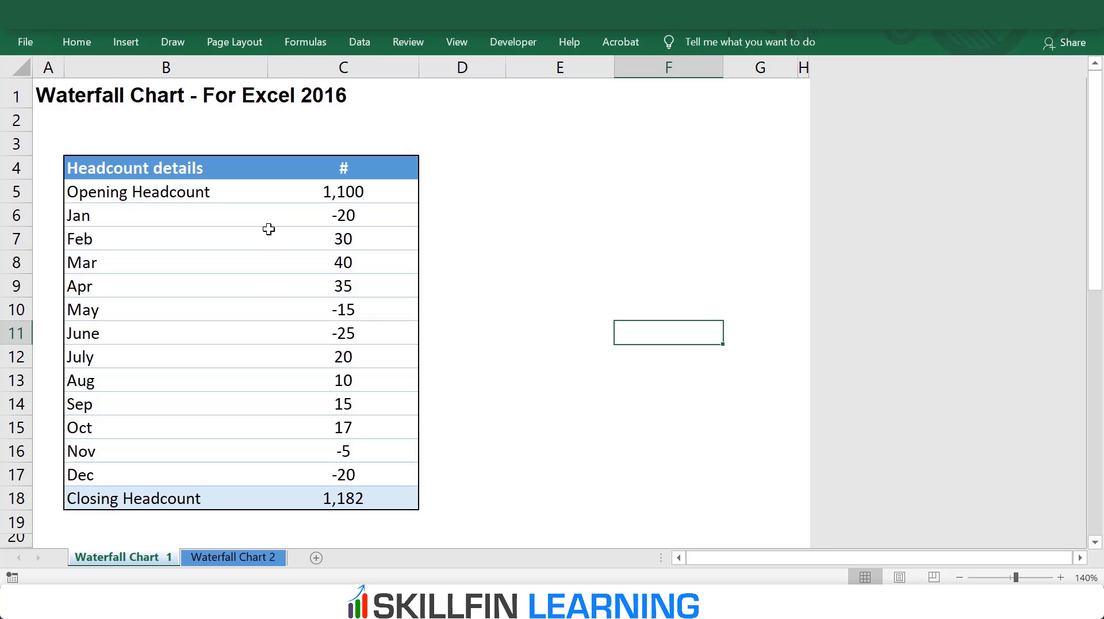
# Step: Insert a waterfall chart from the headcount labels and values in B5:C18, Opening Headcount through Closing Headcount
pyautogui.moveTo(135, 196)
pyautogui.mouseDown()
pyautogui.moveTo(363, 405)
pyautogui.moveTo(365, 498)
pyautogui.mouseUp()
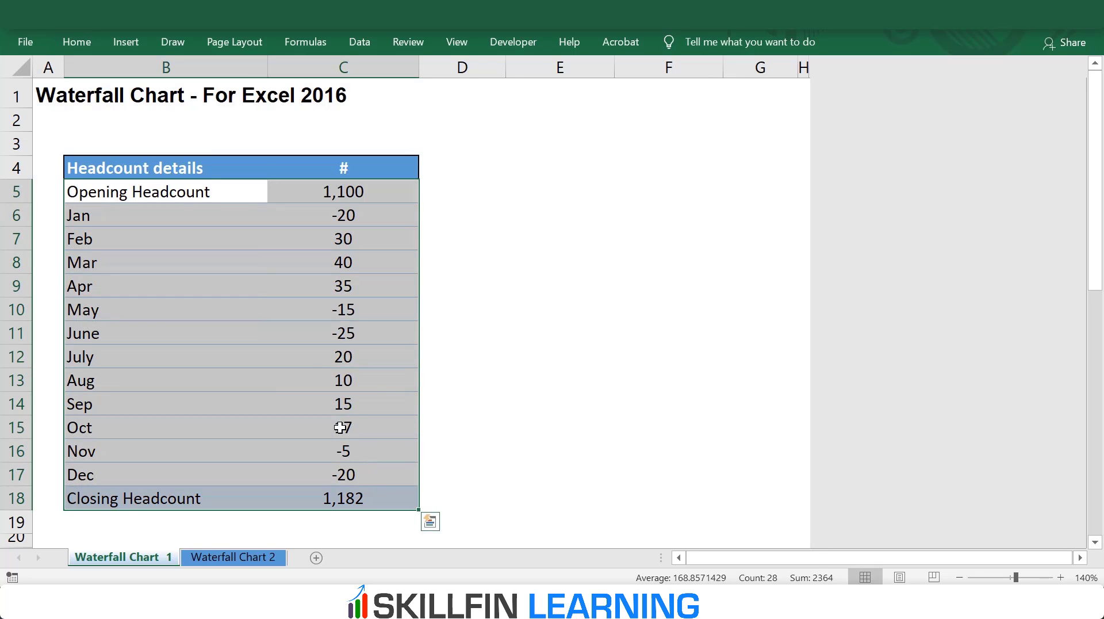
pyautogui.click(123, 42)
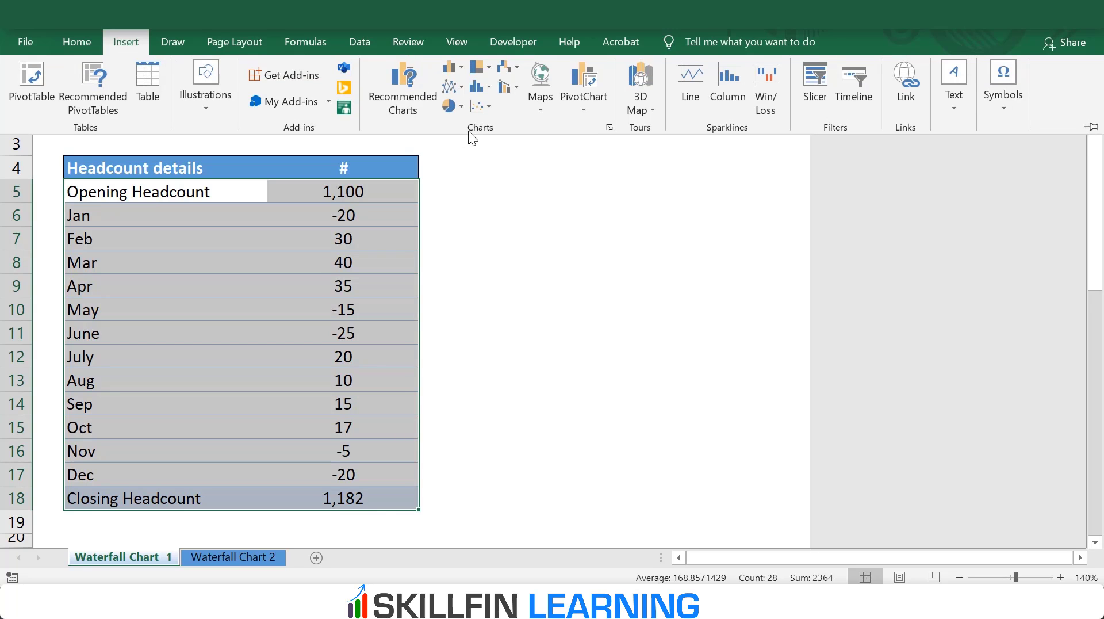
pyautogui.click(505, 68)
pyautogui.click(521, 122)
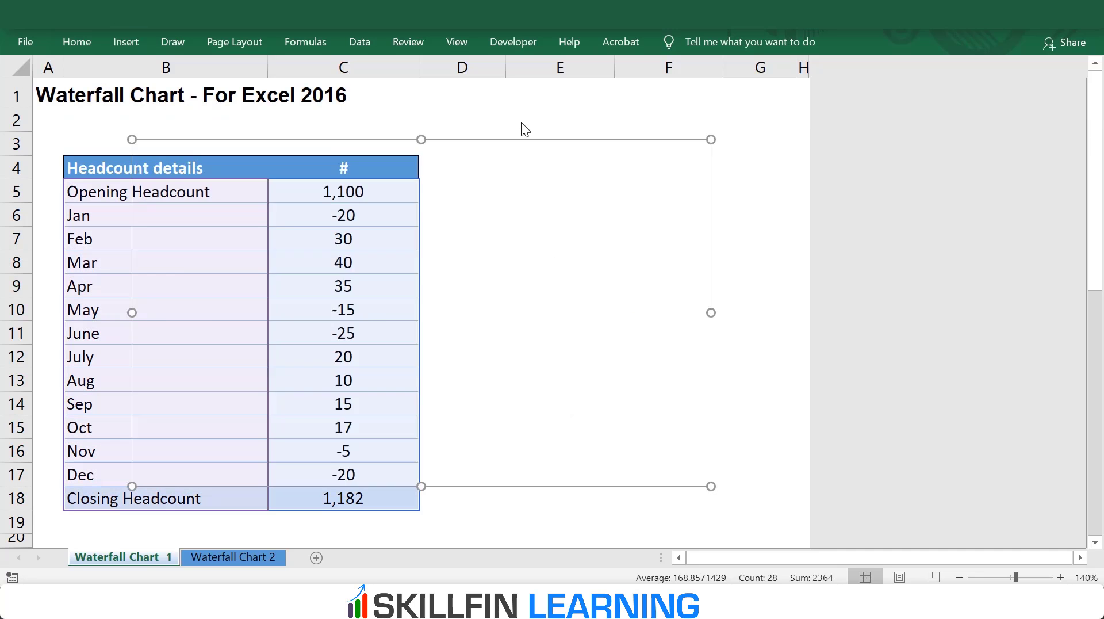
# Step: Move the waterfall chart into the bordered frame below the table and lower its upper edge to fit inside row 22
pyautogui.scroll(-3, 530, 165)
pyautogui.scroll(2, 532, 167)
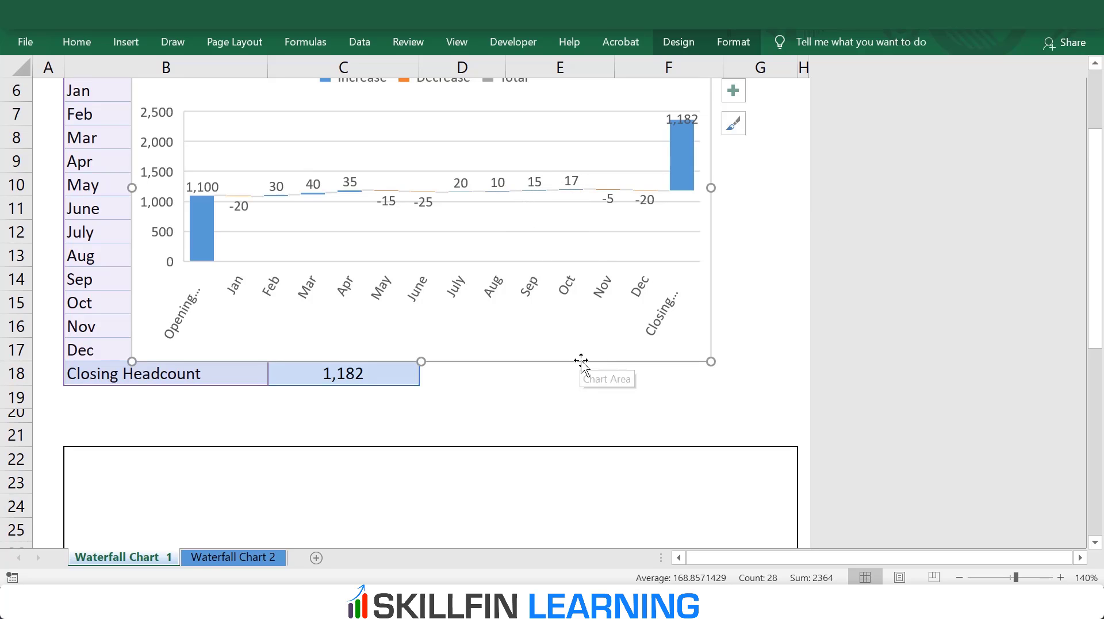
pyautogui.moveTo(581, 361); pyautogui.dragTo(581, 547)
pyautogui.scroll(-3, 629, 433)
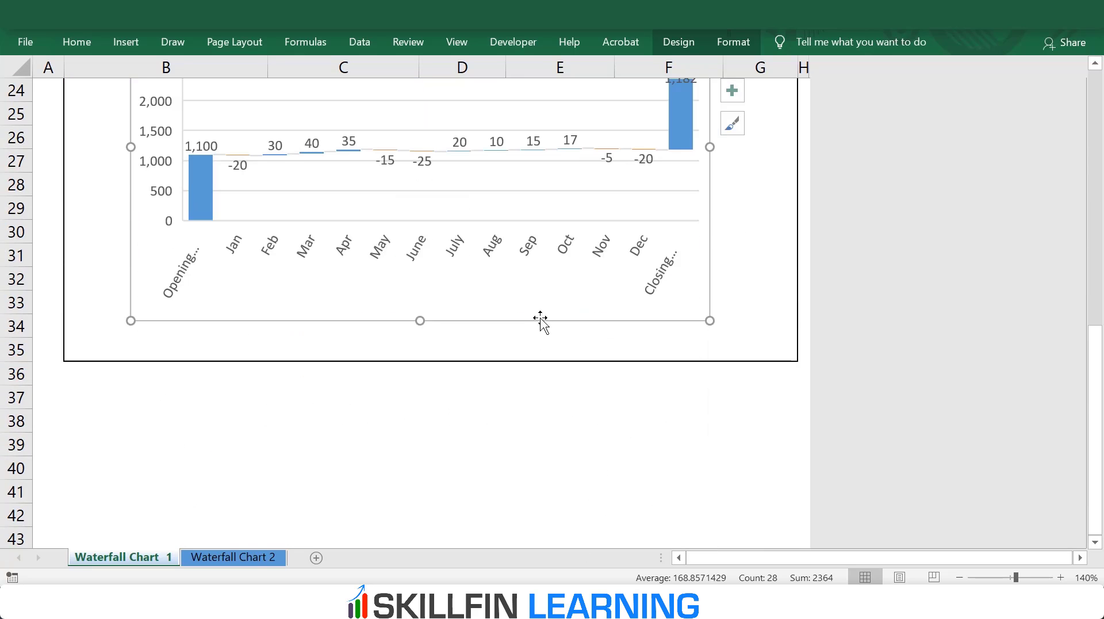
pyautogui.scroll(2, 541, 322)
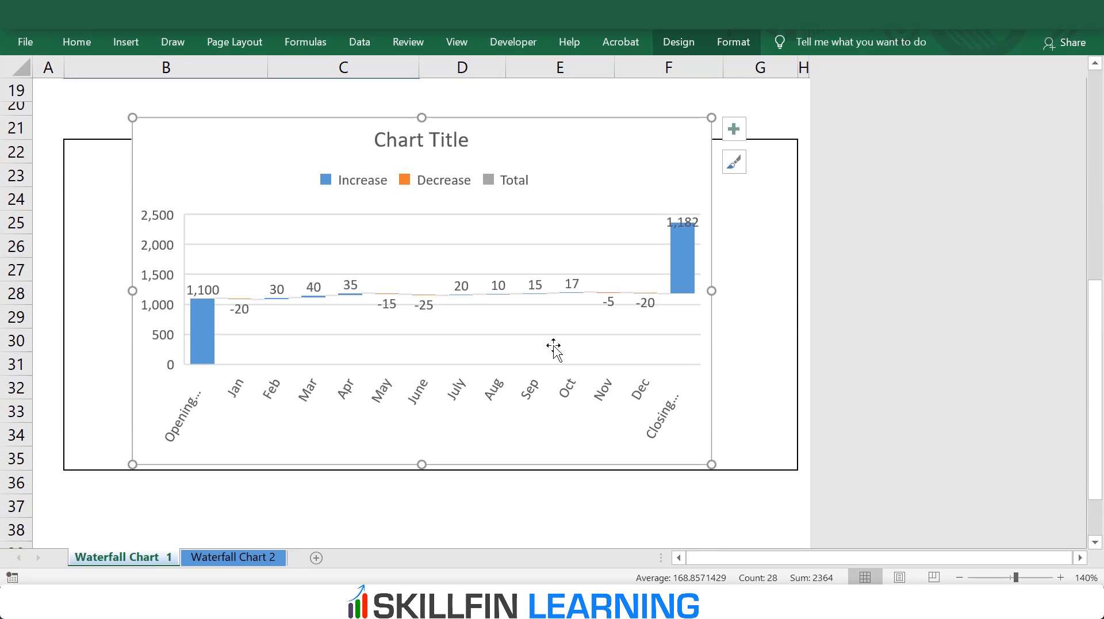
pyautogui.click(419, 156)
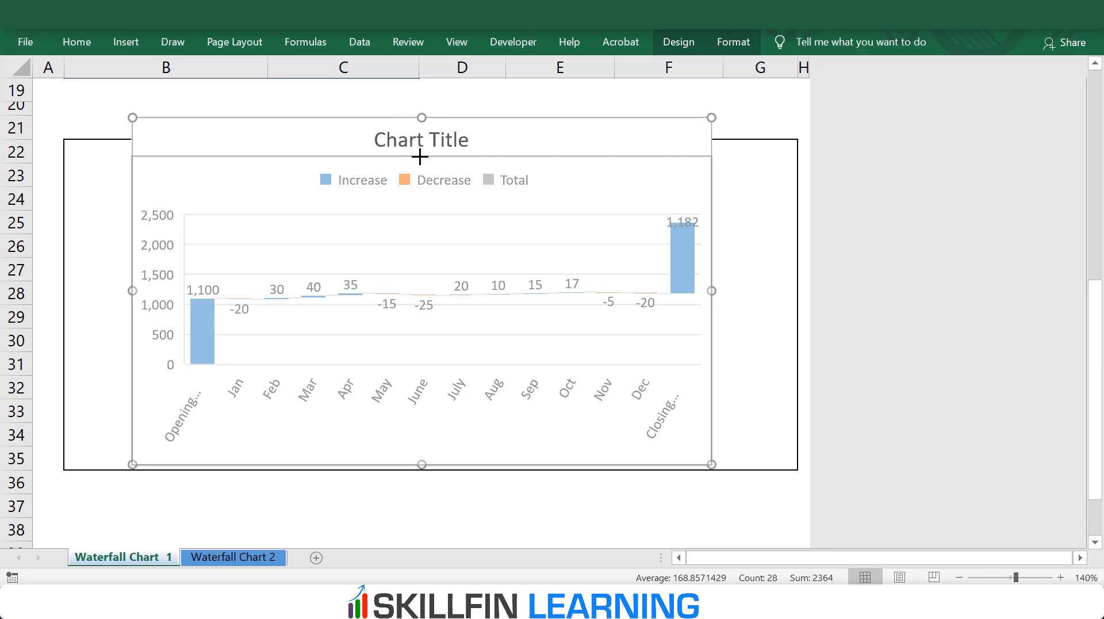
pyautogui.moveTo(420, 155); pyautogui.dragTo(420, 152)
pyautogui.click(657, 121)
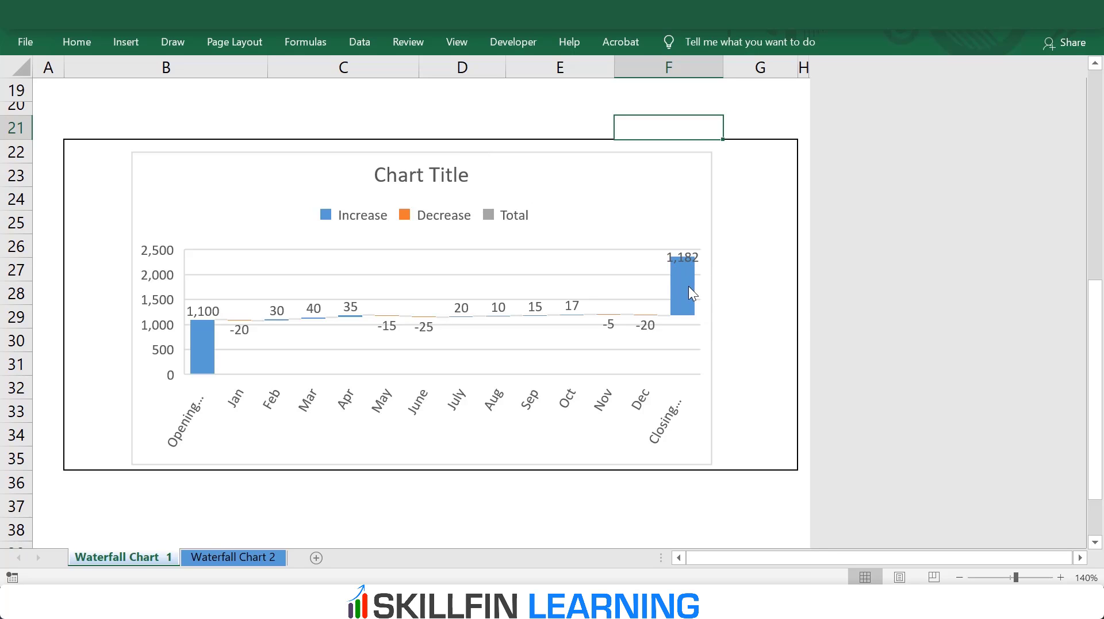
# Step: Set the Closing Headcount data point as a total in the waterfall chart
pyautogui.moveTo(687, 287)
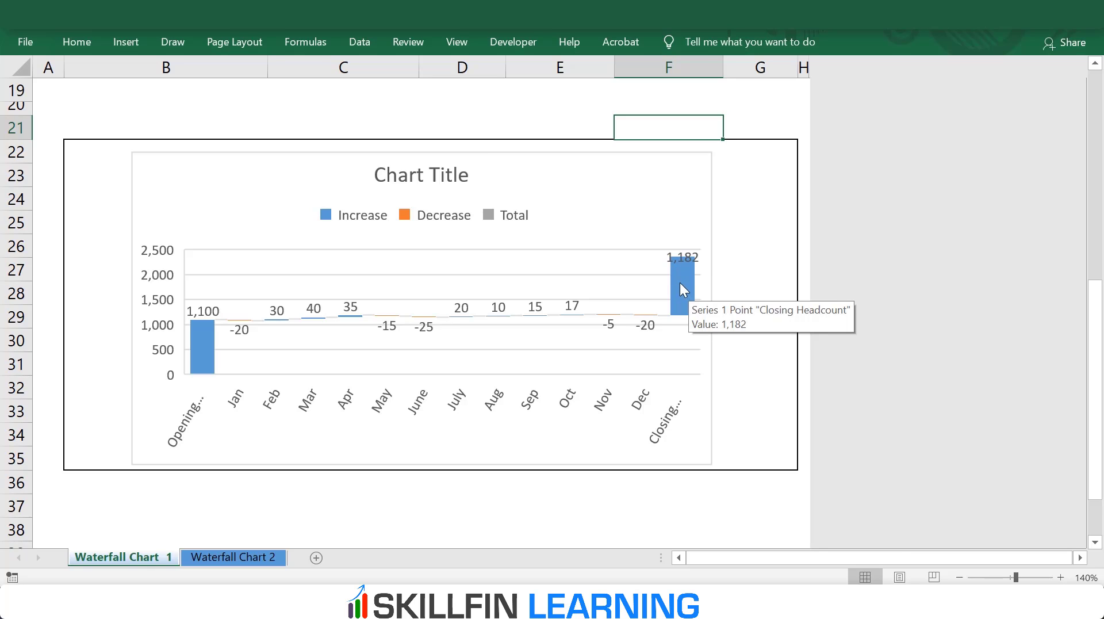
pyautogui.click(679, 281)
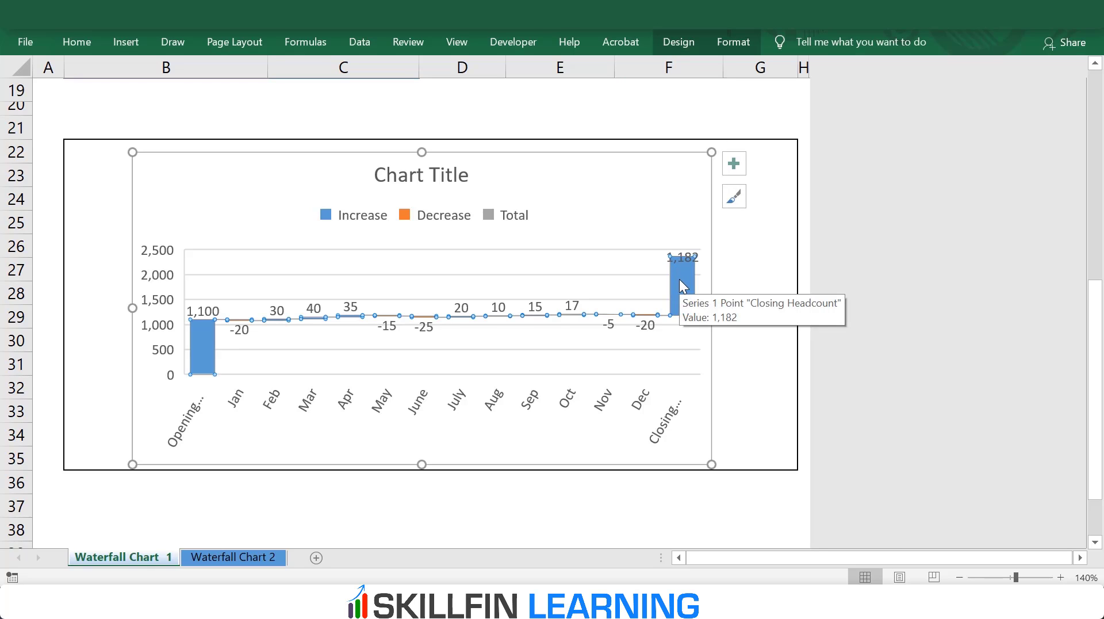
pyautogui.click(680, 281)
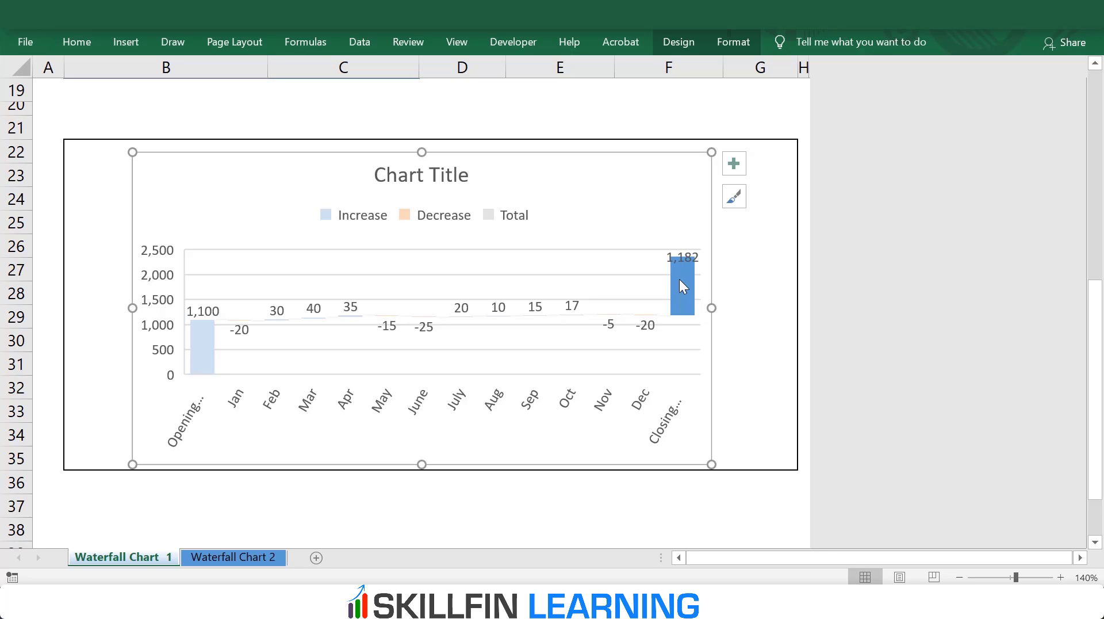
pyautogui.rightClick(682, 286)
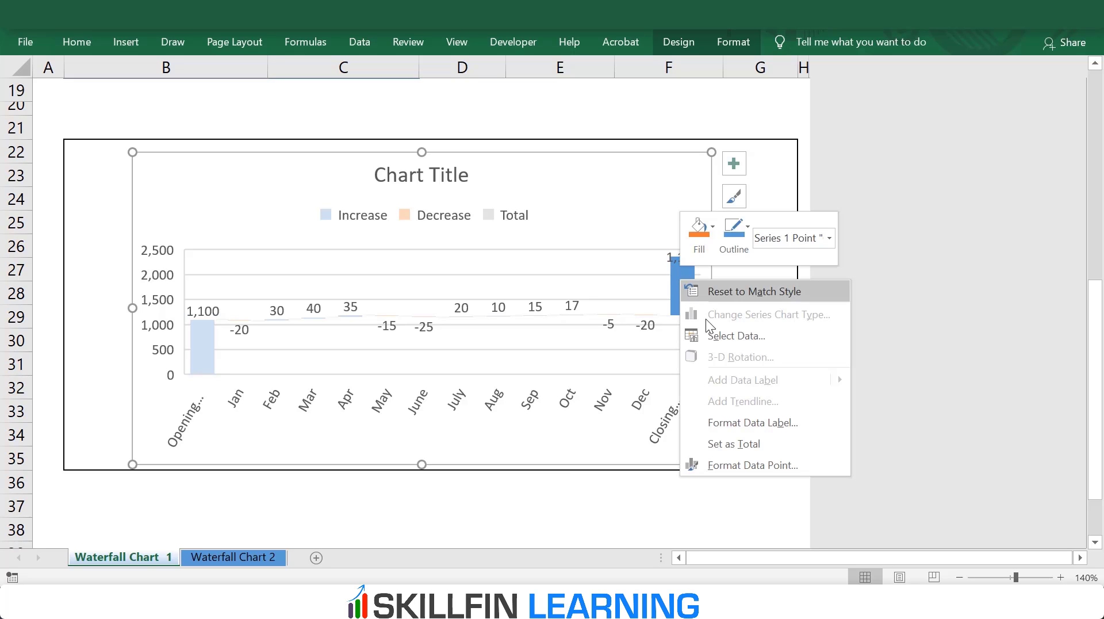
pyautogui.click(729, 445)
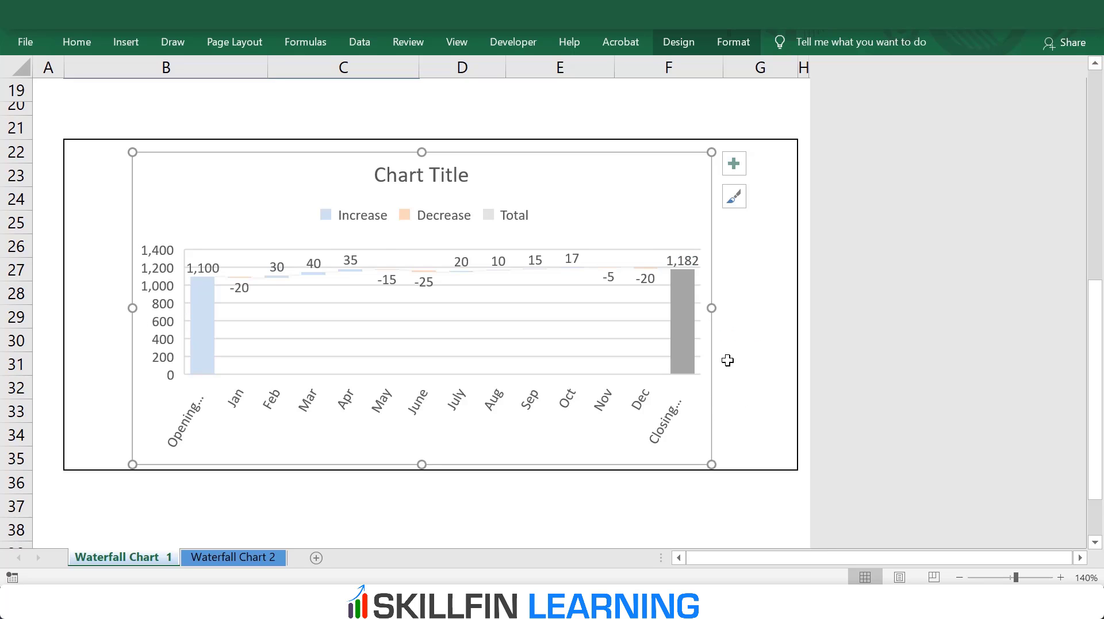
pyautogui.click(733, 309)
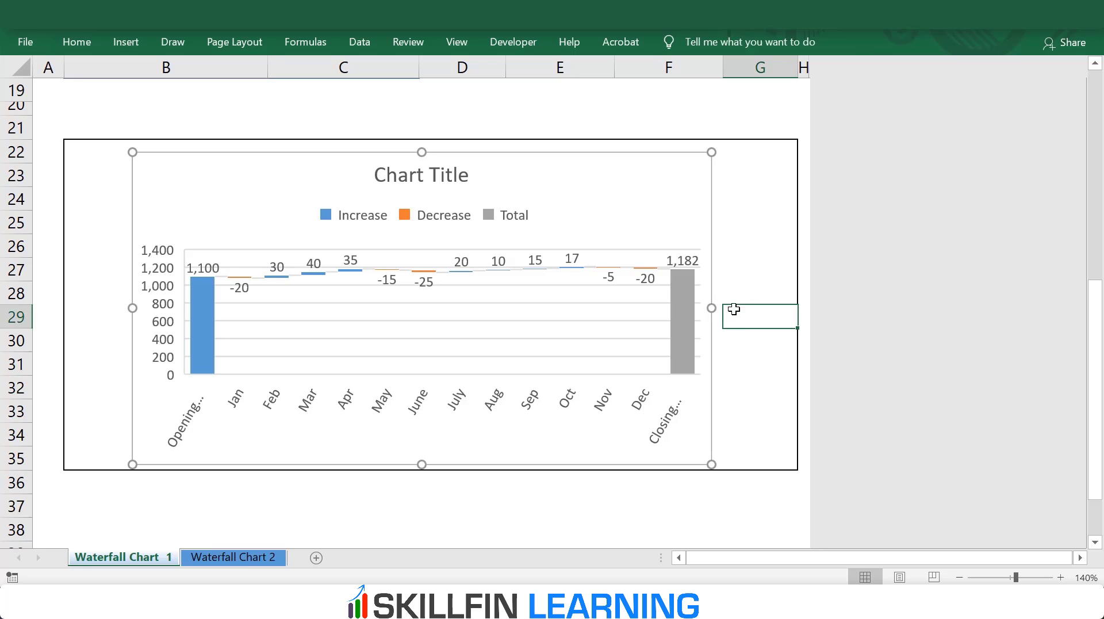
# Step: Widen the chart on both sides so it spans most of the bordered frame, from column B to column G
pyautogui.click(712, 307)
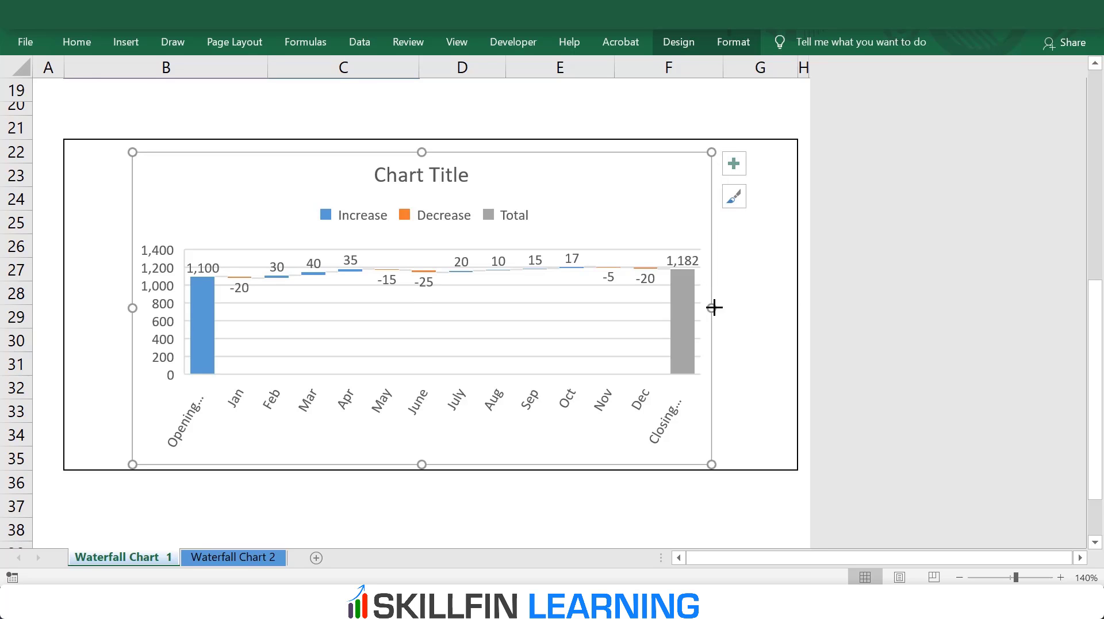
pyautogui.moveTo(713, 306); pyautogui.dragTo(787, 306)
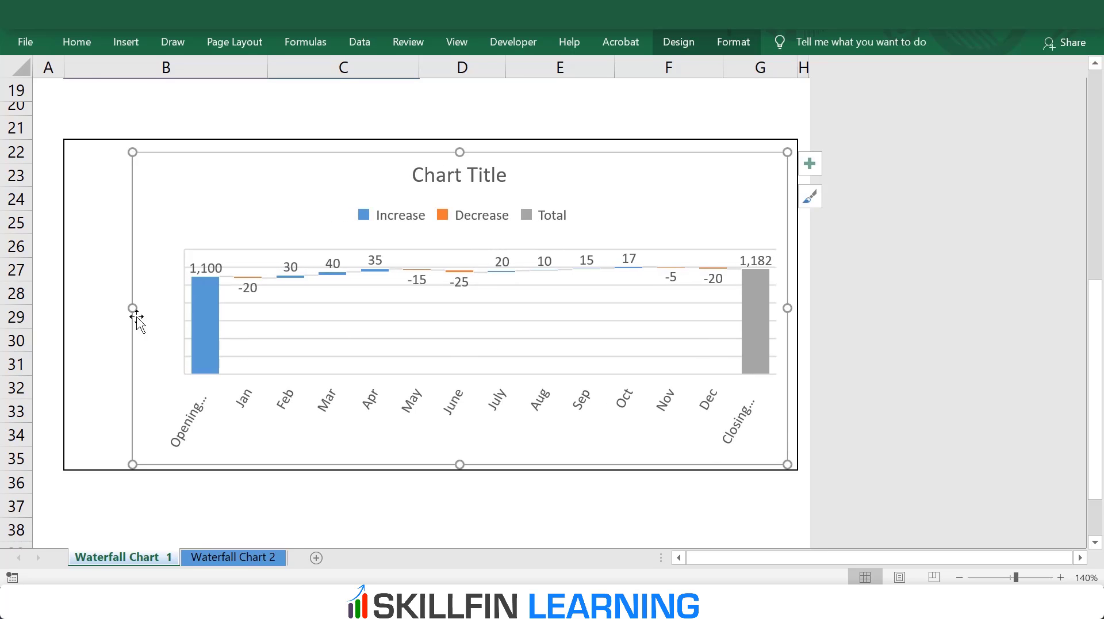
pyautogui.moveTo(132, 308); pyautogui.dragTo(92, 307)
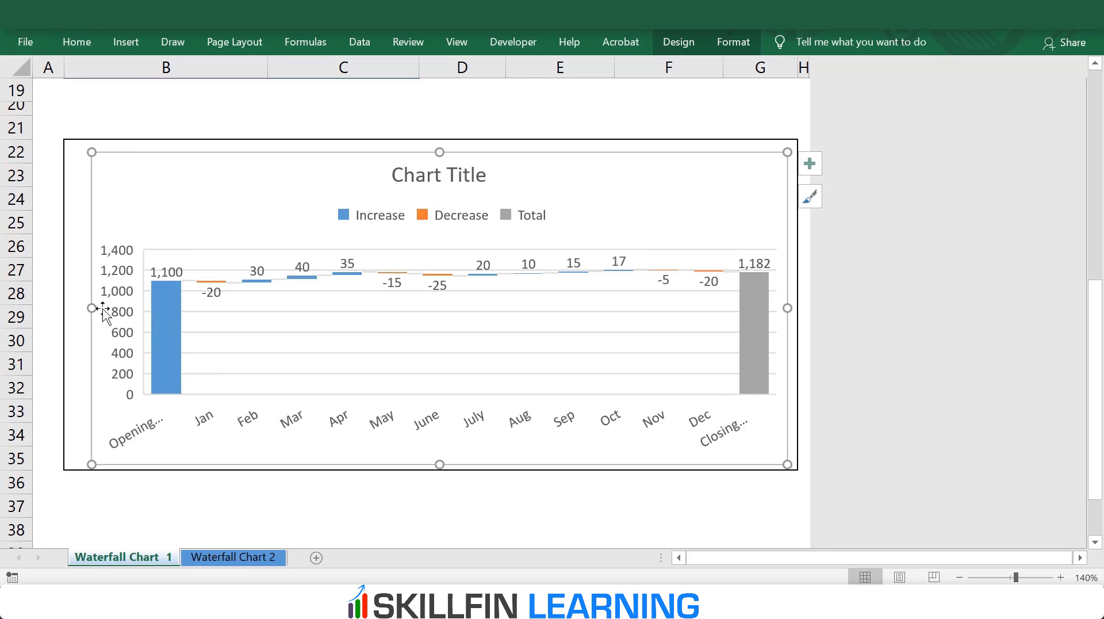
# Step: Delete the vertical axis, the major gridlines and the legend from the waterfall chart
pyautogui.click(127, 273)
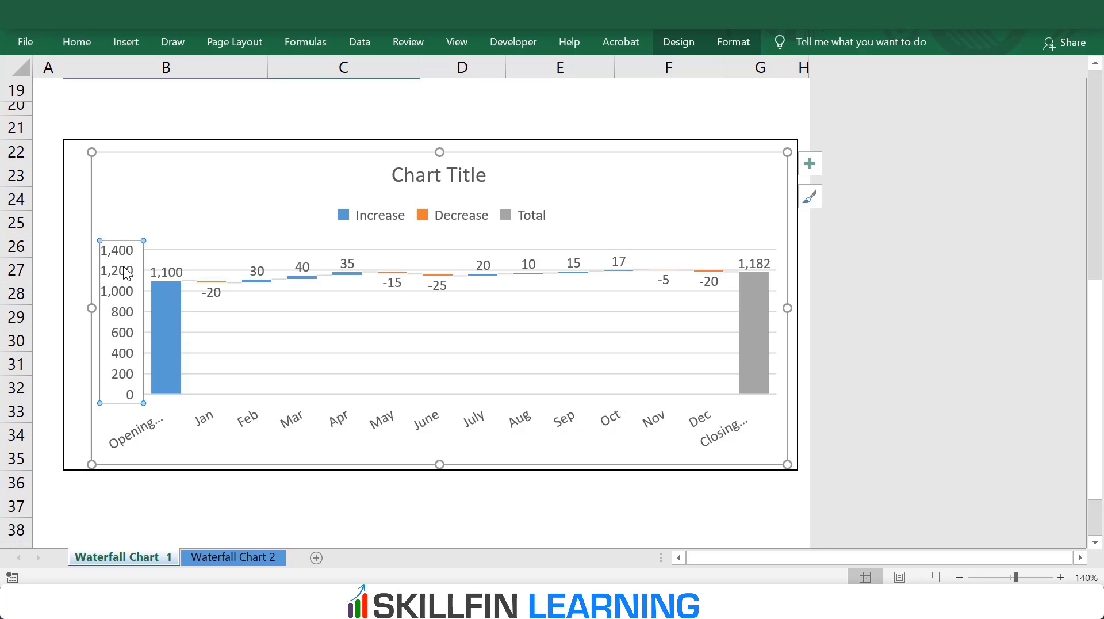
pyautogui.press('Delete')
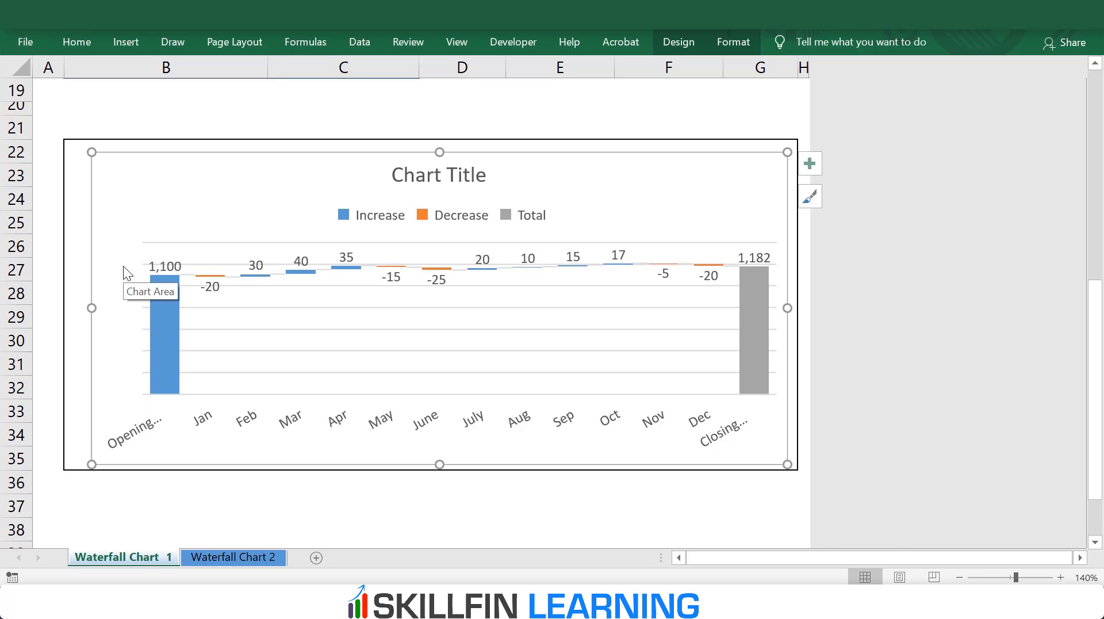
pyautogui.click(233, 307)
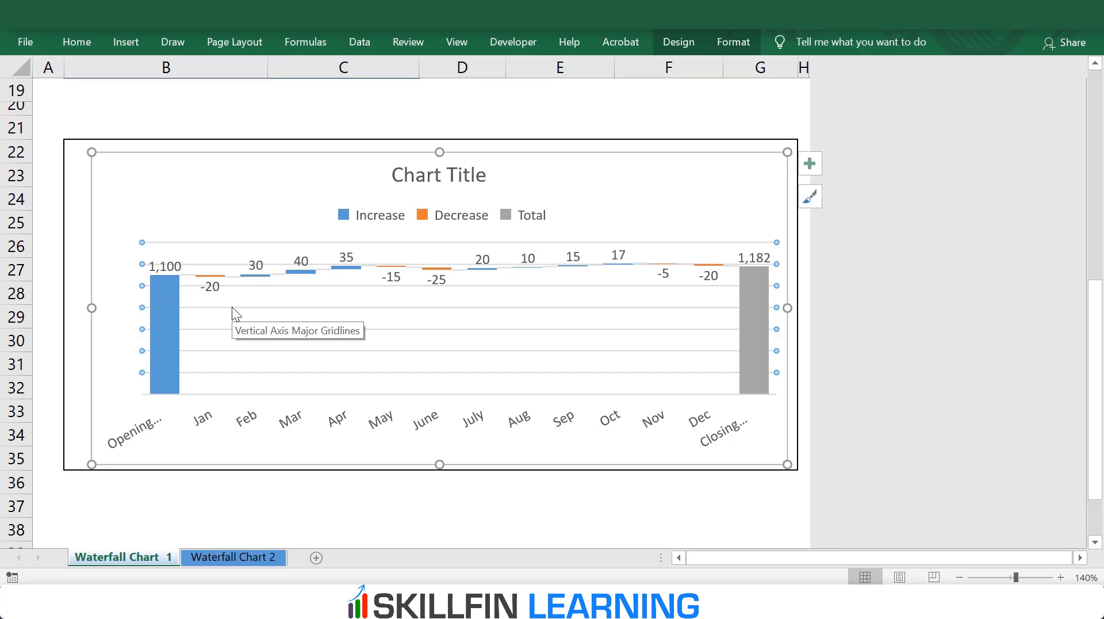
pyautogui.press('Delete')
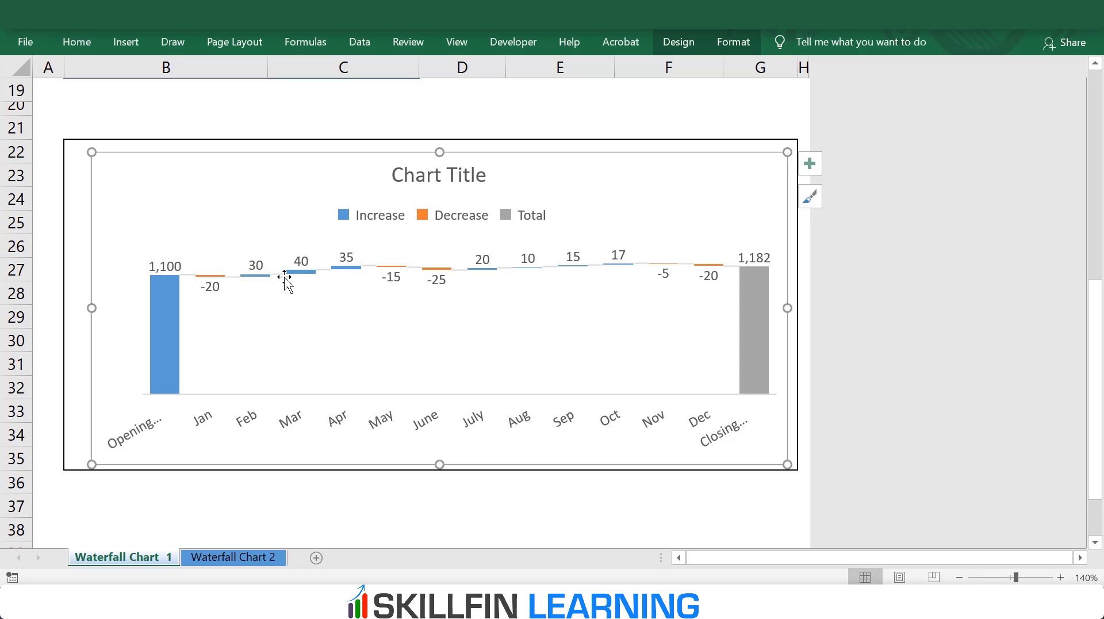
pyautogui.click(380, 204)
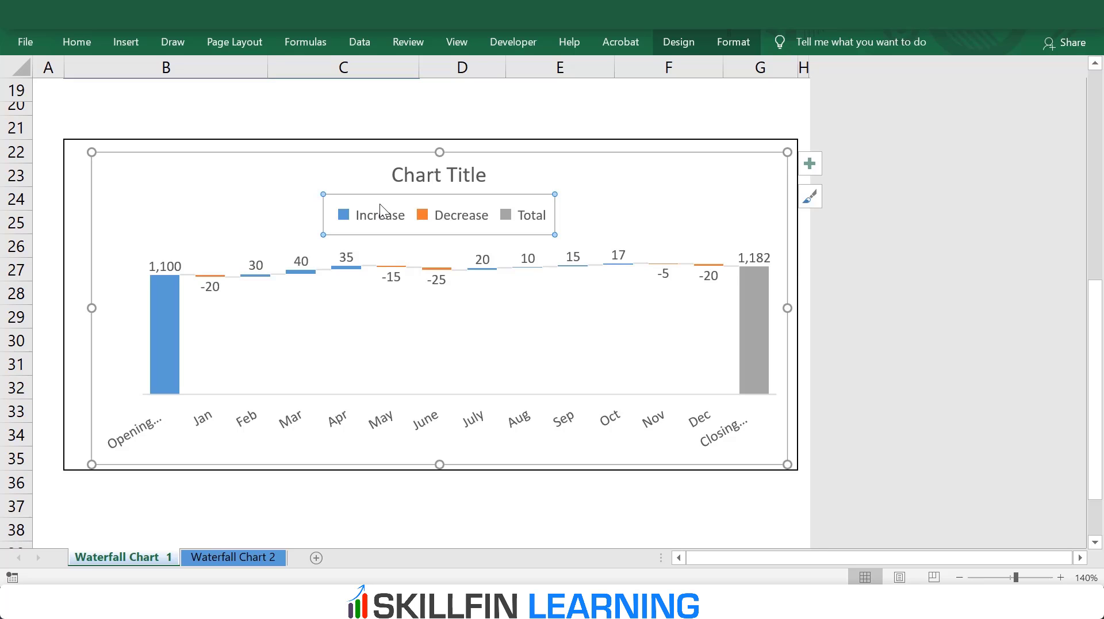
pyautogui.press('Delete')
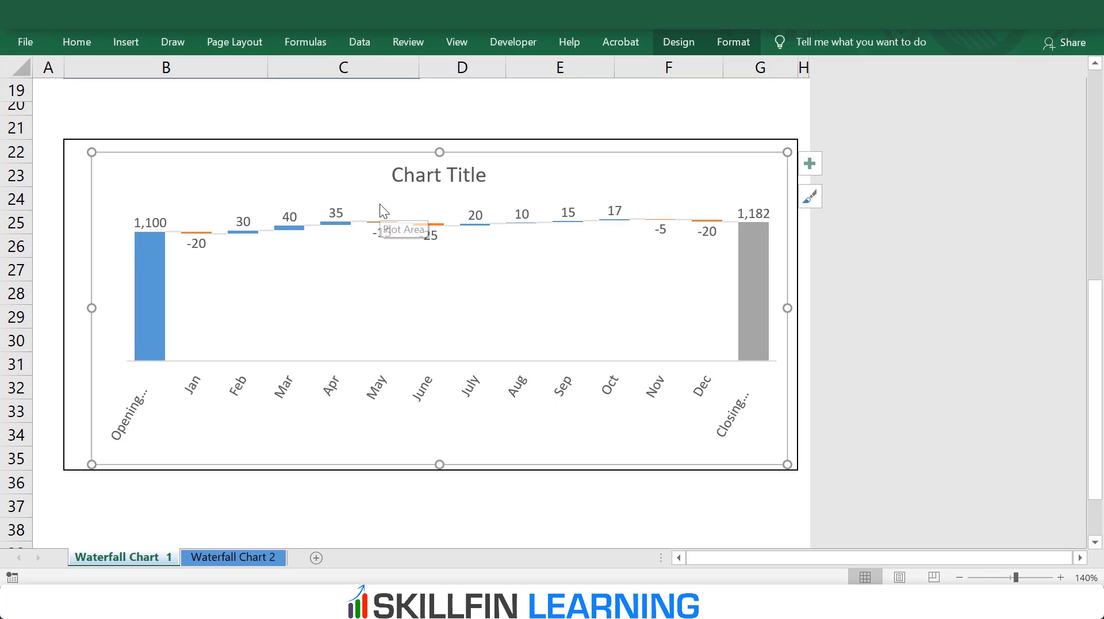
# Step: Extend the chart's upper and left edges slightly so it sits close to the bordered frame
pyautogui.moveTo(440, 152); pyautogui.dragTo(439, 145)
pyautogui.moveTo(90, 305); pyautogui.dragTo(76, 307)
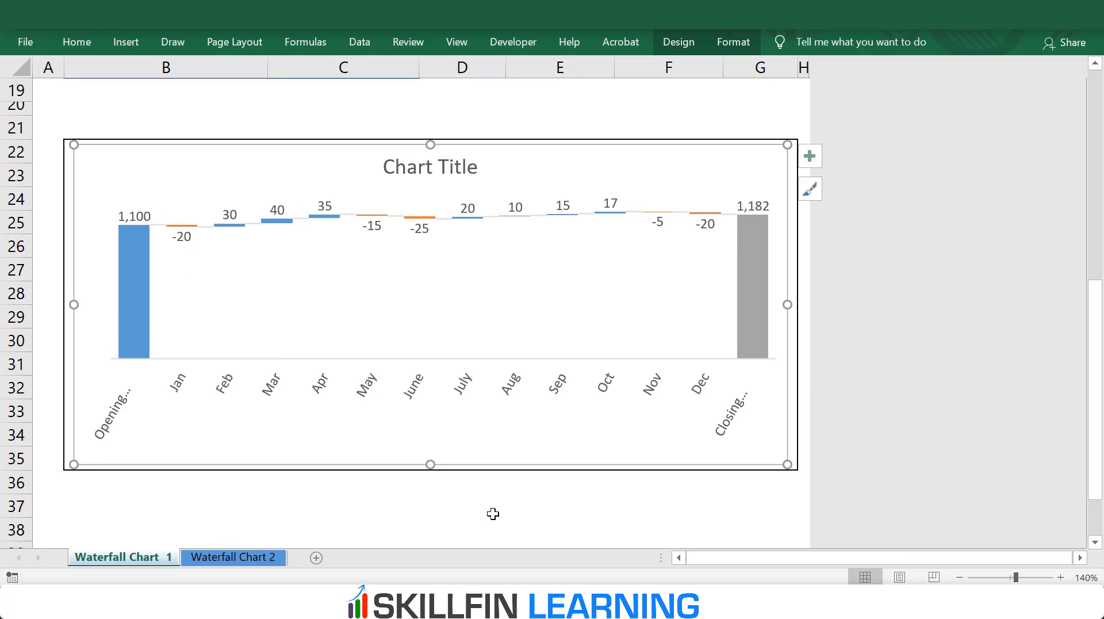
pyautogui.click(489, 506)
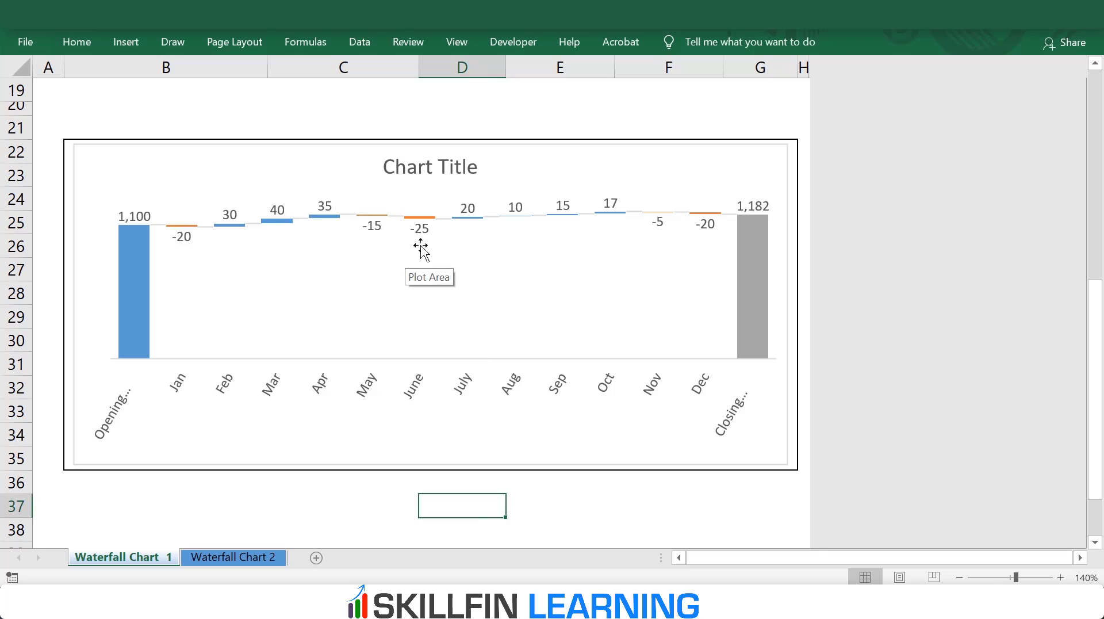
# Step: Remove the chart area's border by setting its shape outline to No Outline
pyautogui.click(562, 150)
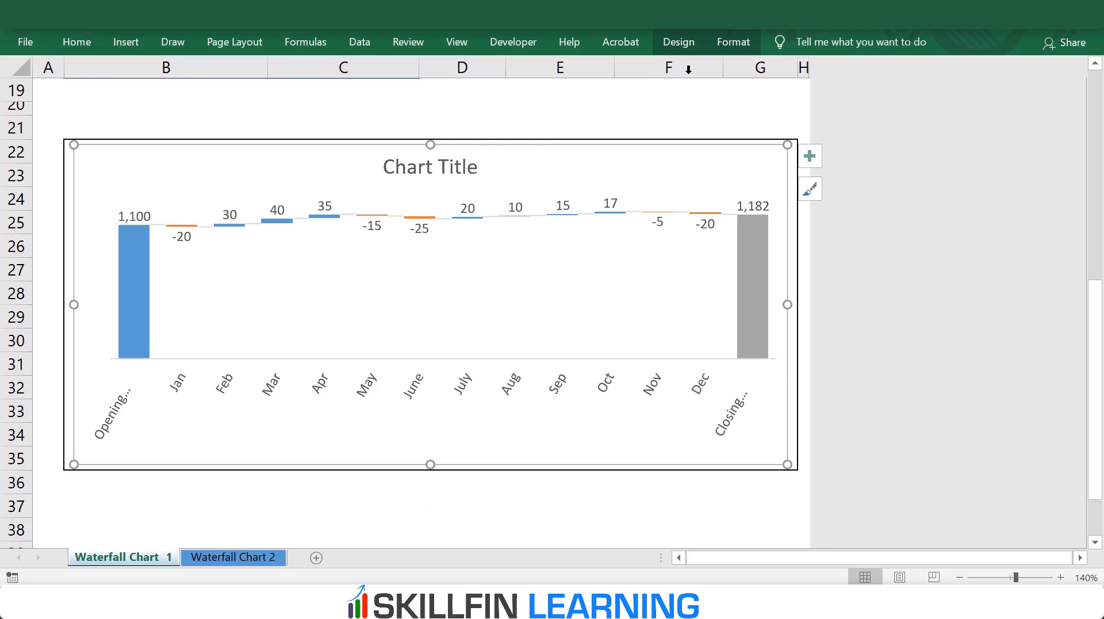
pyautogui.click(726, 46)
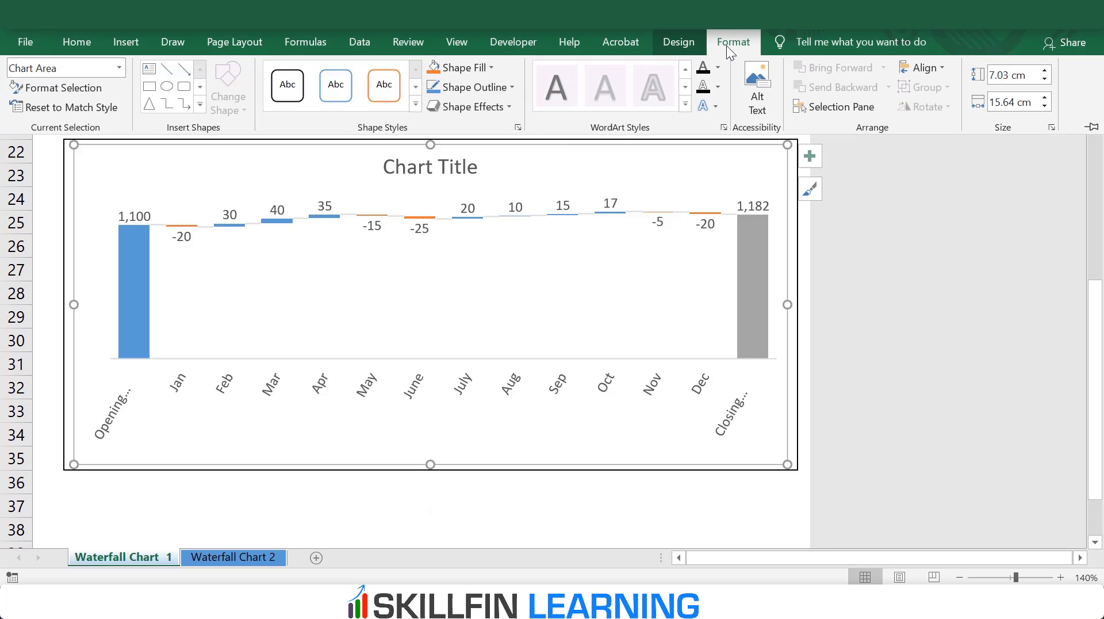
pyautogui.click(509, 87)
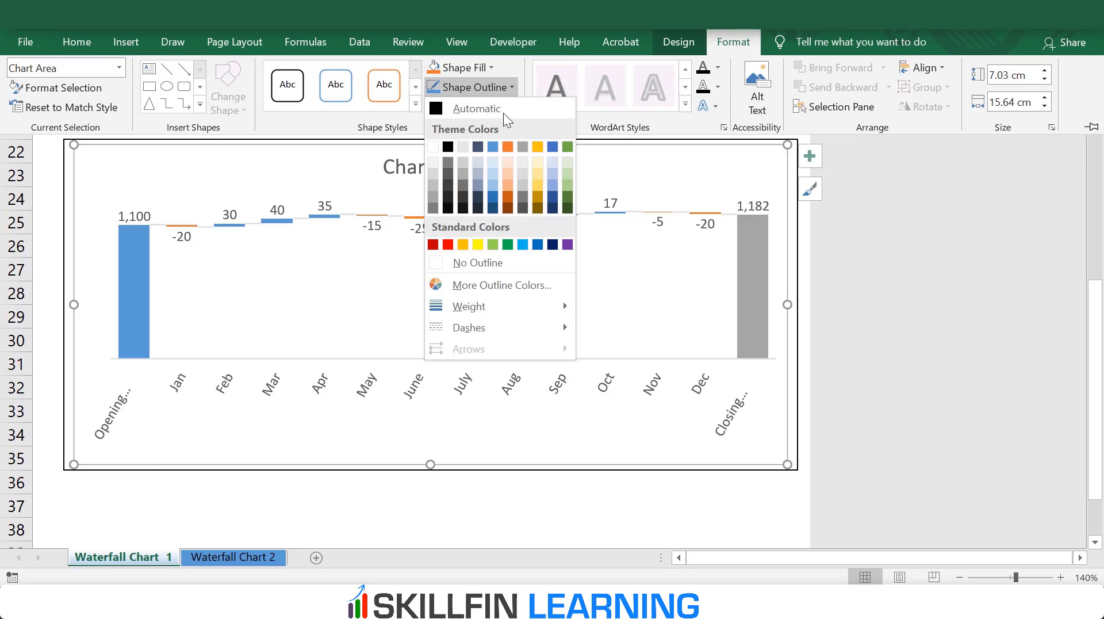
pyautogui.click(463, 262)
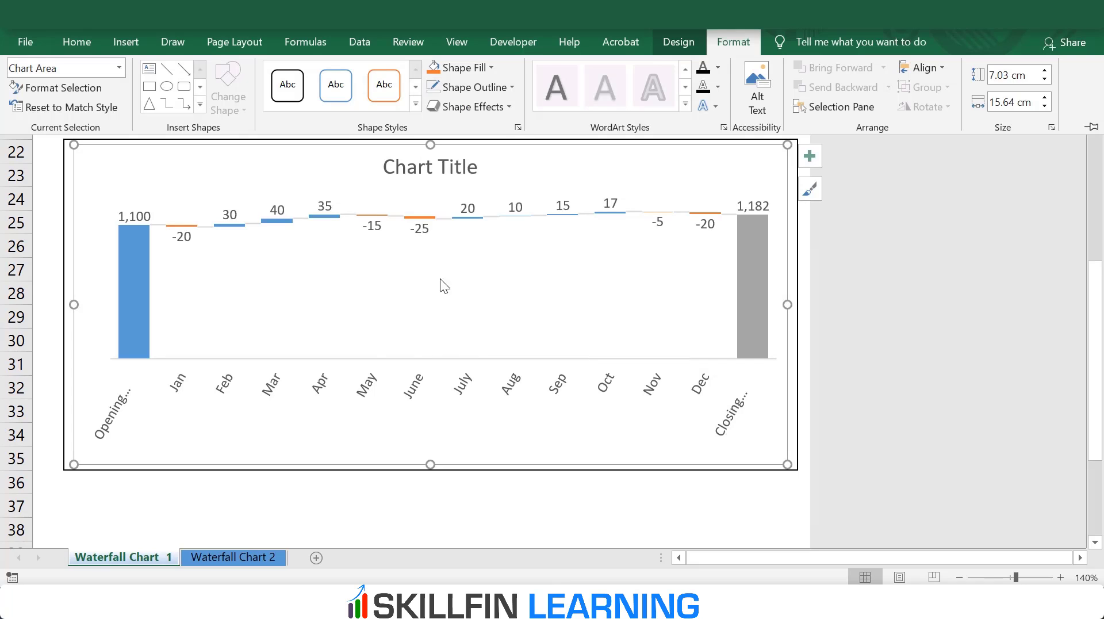
pyautogui.click(243, 498)
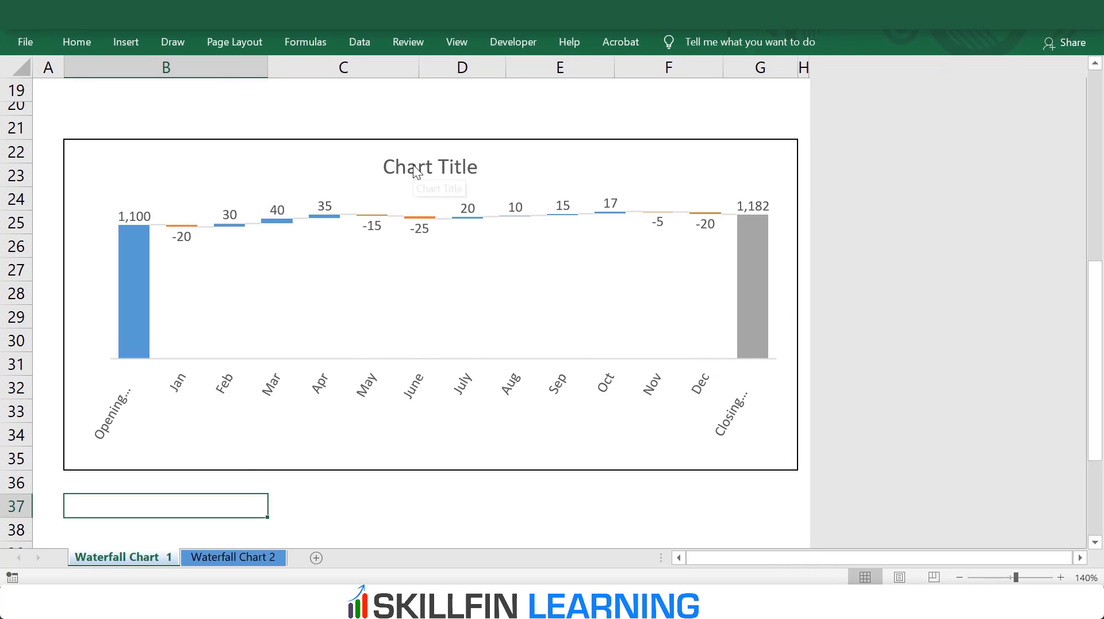
# Step: Replace the chart's placeholder title with "Headcount data"
pyautogui.click(397, 166)
pyautogui.moveTo(387, 166); pyautogui.dragTo(477, 167)
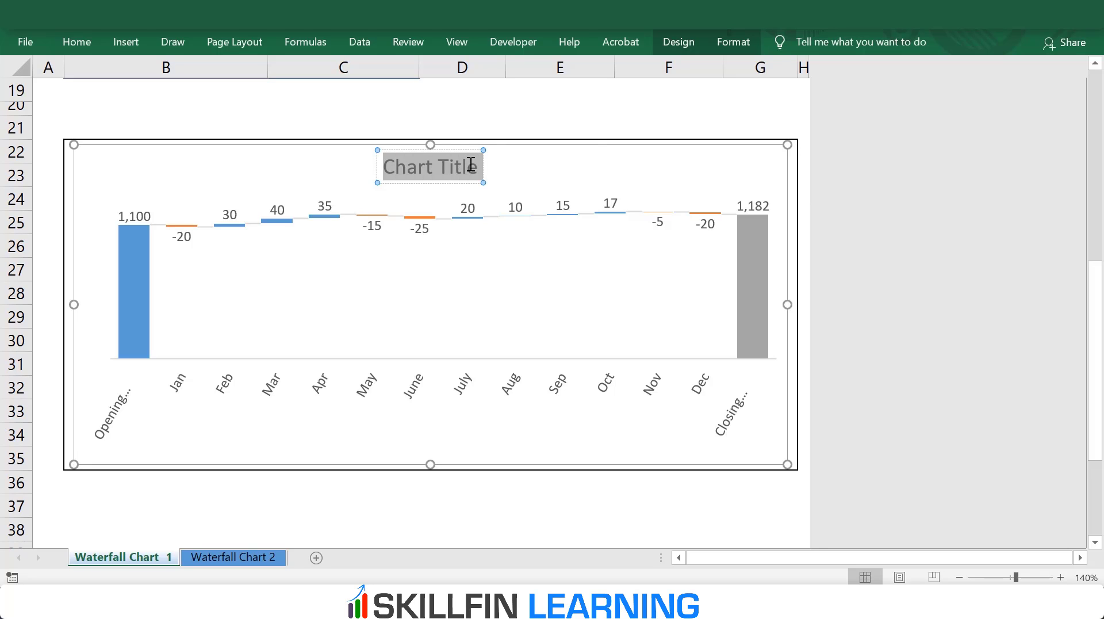
pyautogui.write('H')
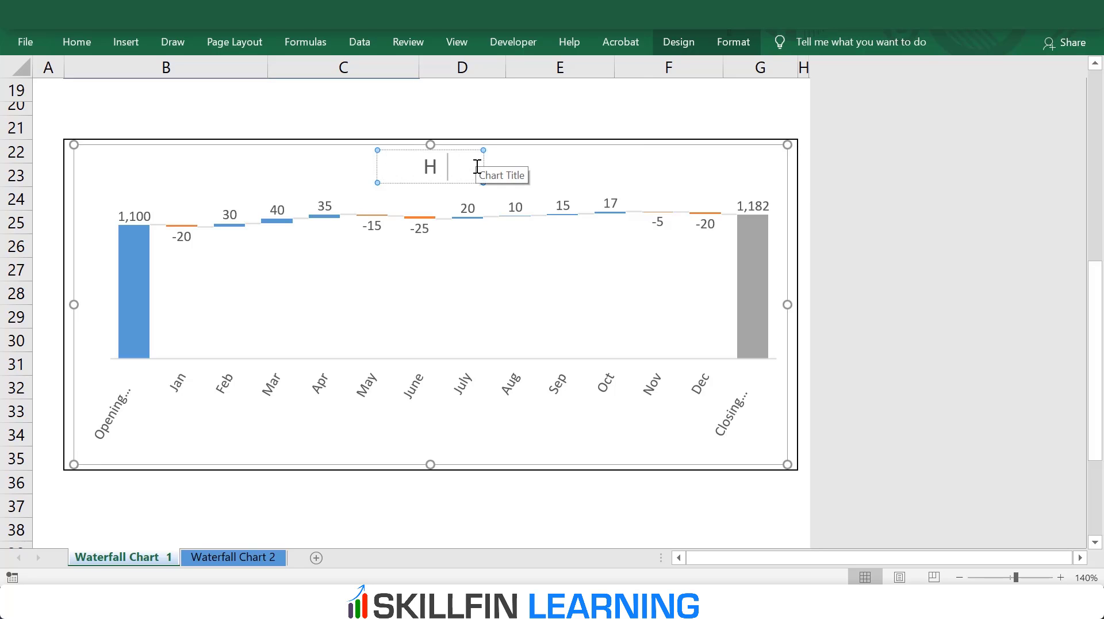
pyautogui.write('eadco')
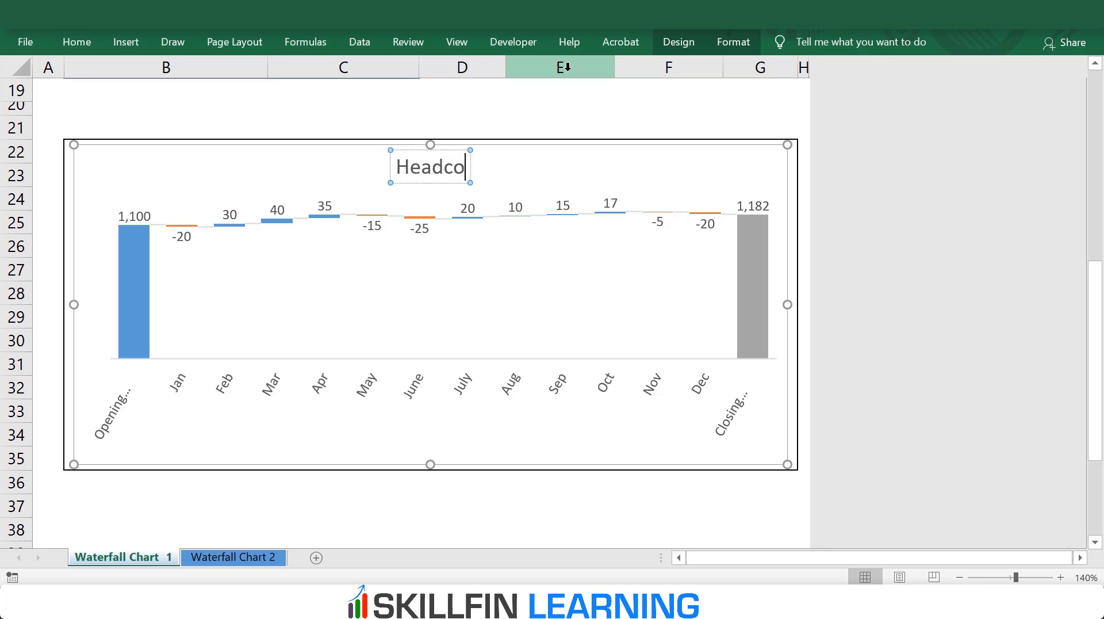
pyautogui.write('unt data')
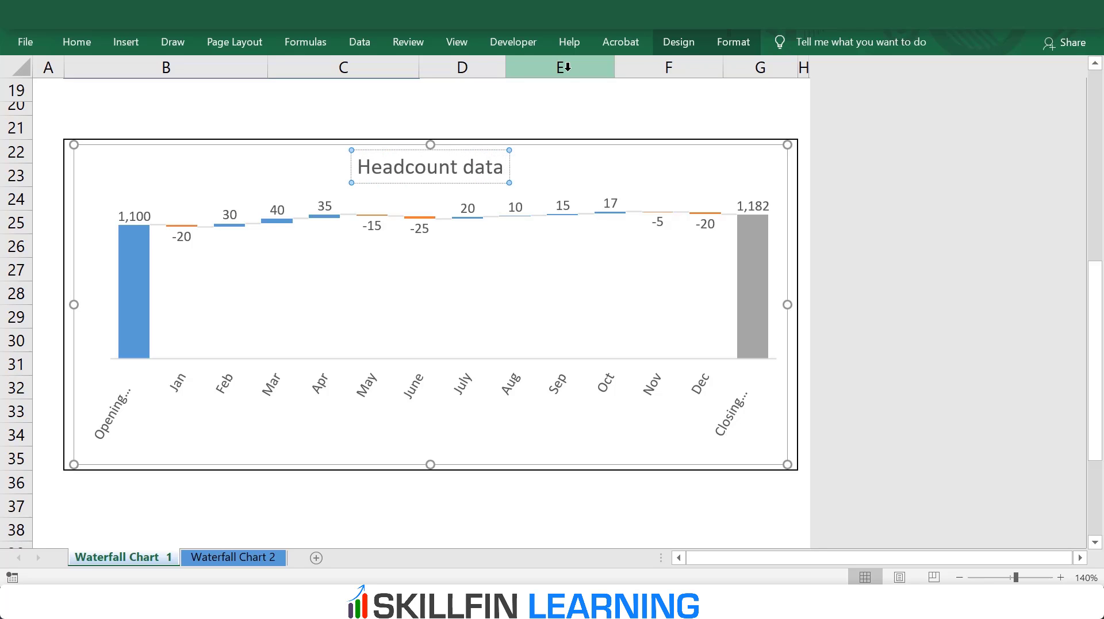
pyautogui.click(603, 513)
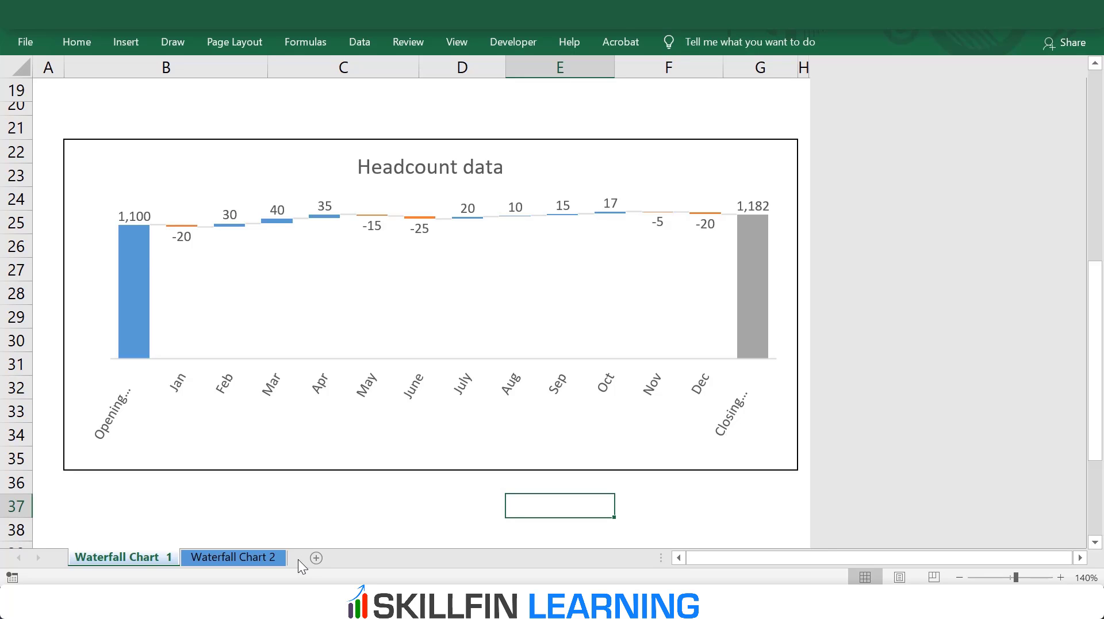
# Step: Insert a waterfall chart from the income statement rows, Revenue through Operating income with their amounts, on the Waterfall Chart 2 sheet
pyautogui.click(247, 557)
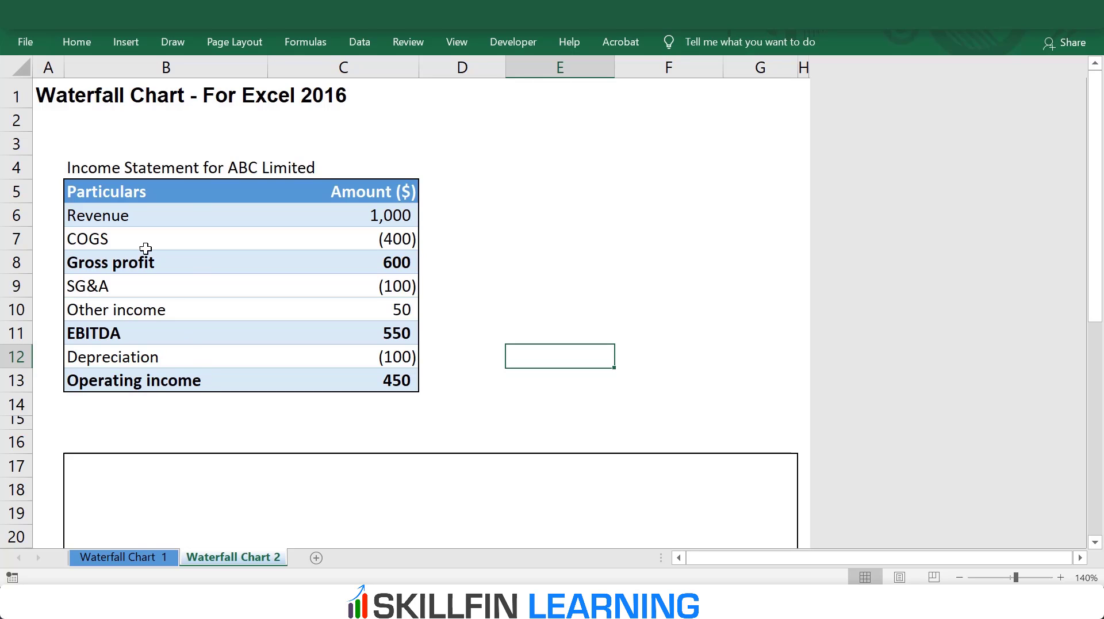
pyautogui.moveTo(138, 219); pyautogui.dragTo(396, 380)
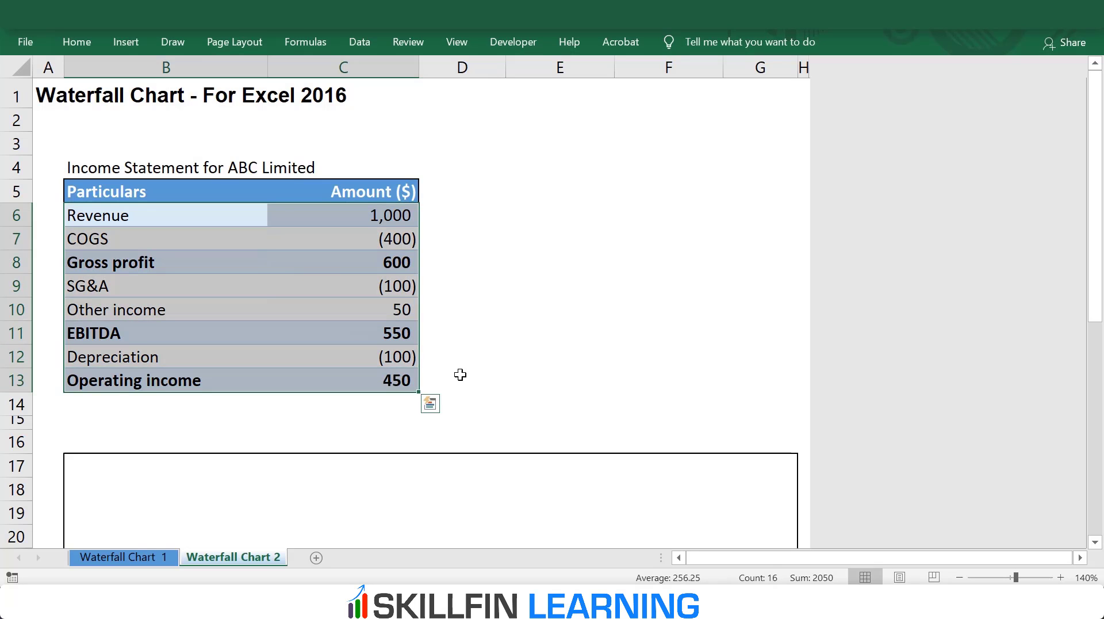
pyautogui.click(127, 51)
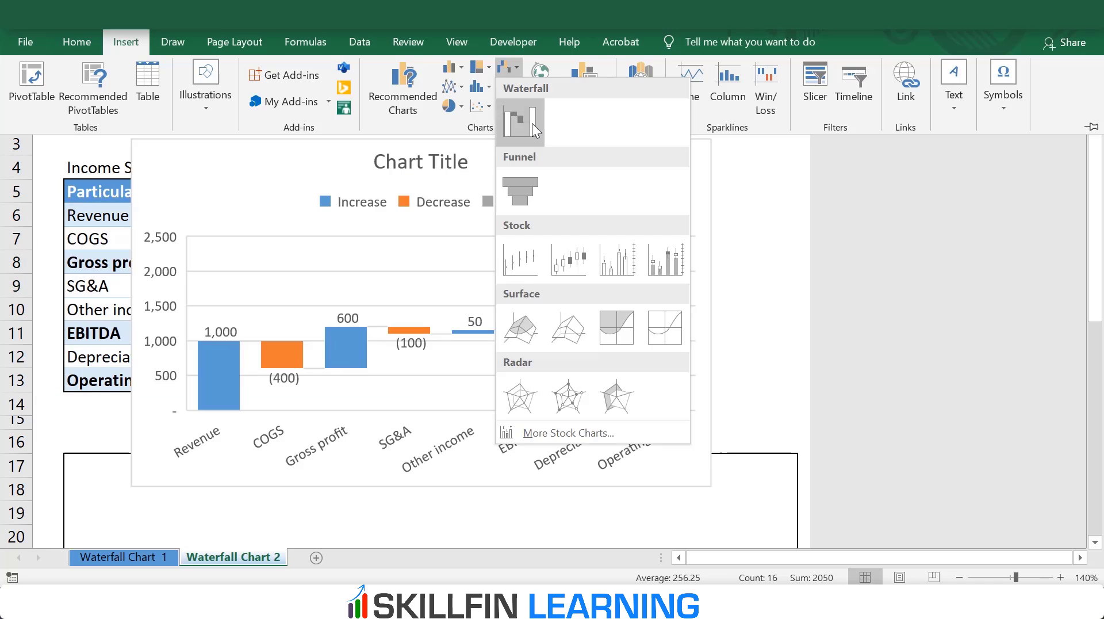
pyautogui.click(532, 122)
# Step: Move the new waterfall chart down into the bordered frame below the income statement table
pyautogui.scroll(-5, 425, 185)
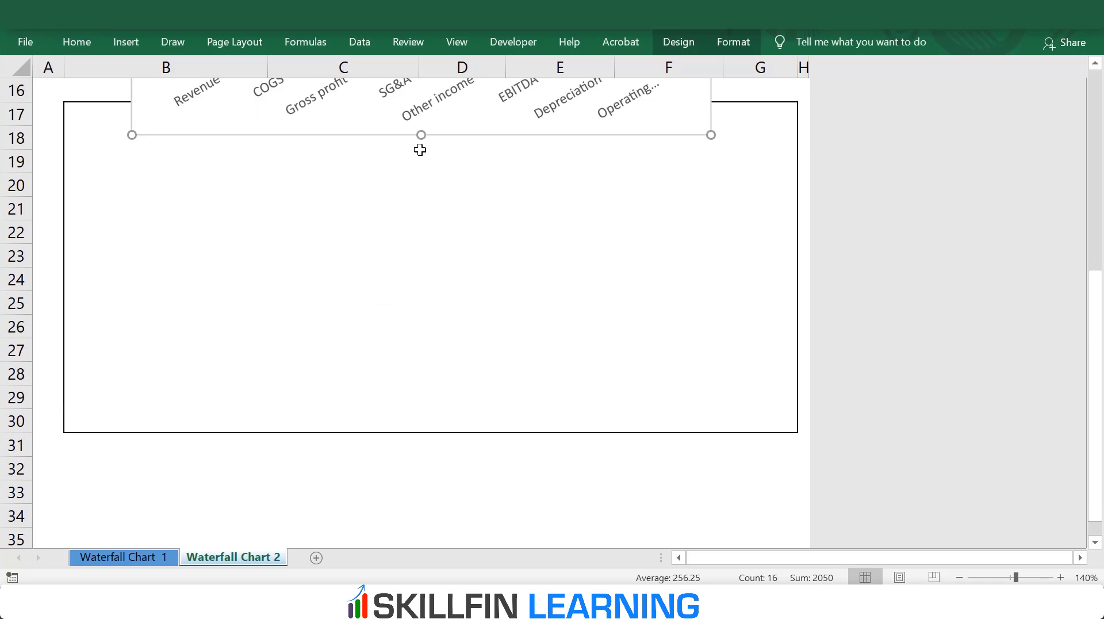
pyautogui.moveTo(409, 138); pyautogui.dragTo(398, 436)
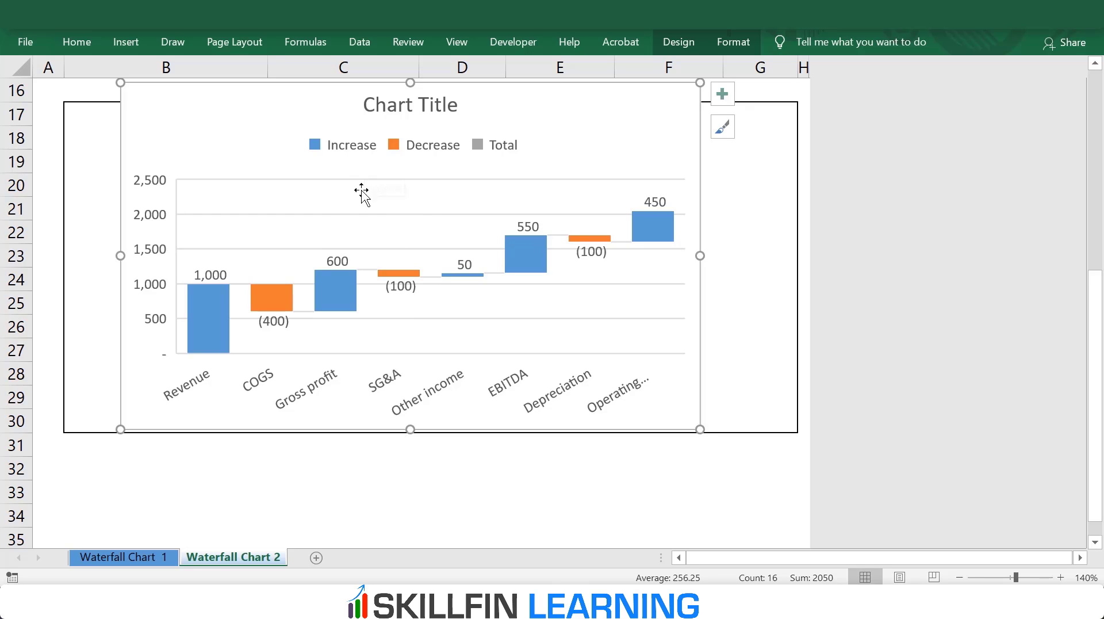
pyautogui.click(236, 457)
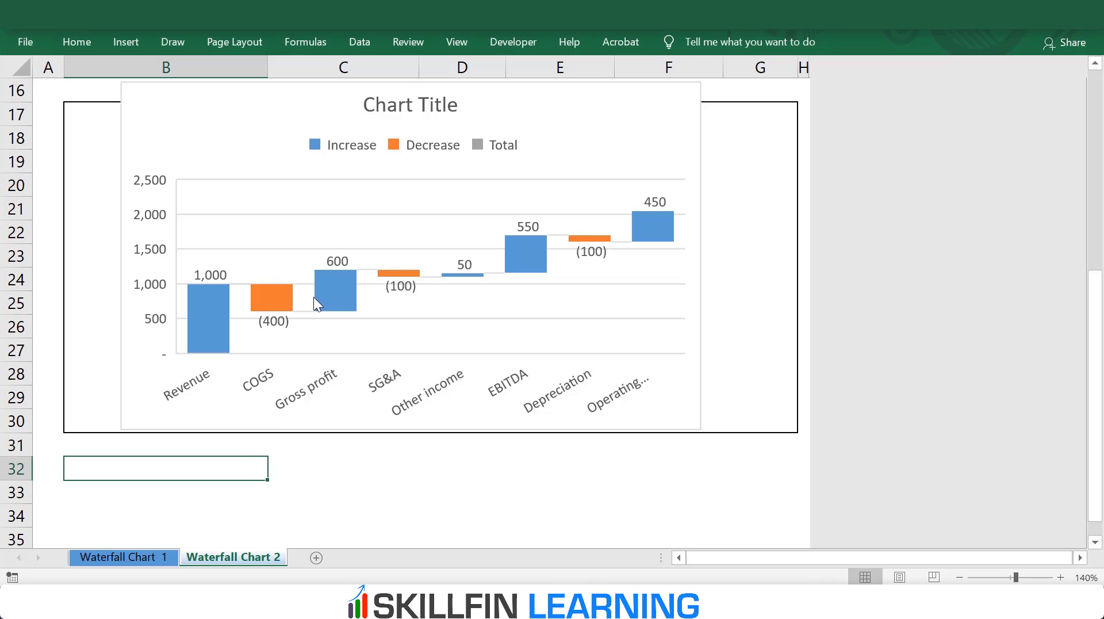
# Step: Set the Gross profit bar of the waterfall chart as a total
pyautogui.click(340, 287)
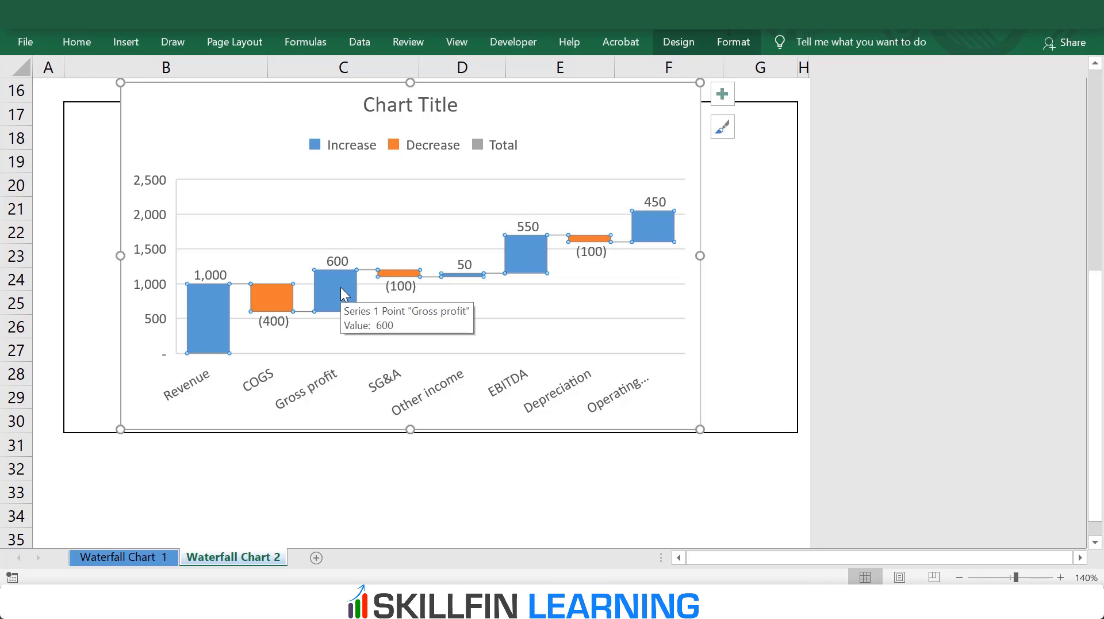
pyautogui.click(341, 288)
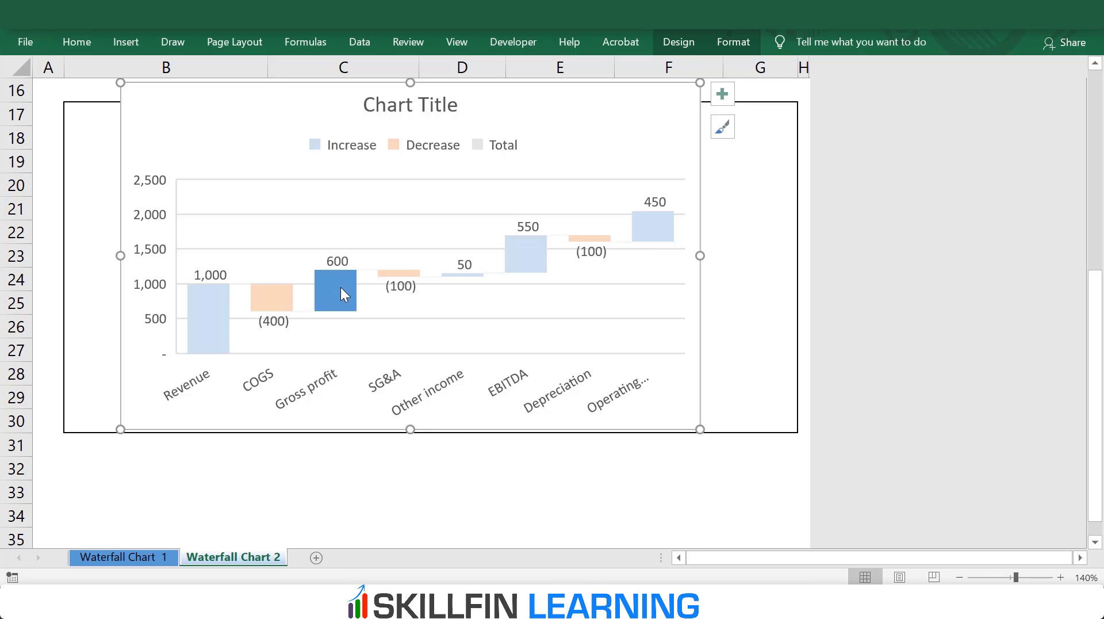
pyautogui.rightClick(342, 293)
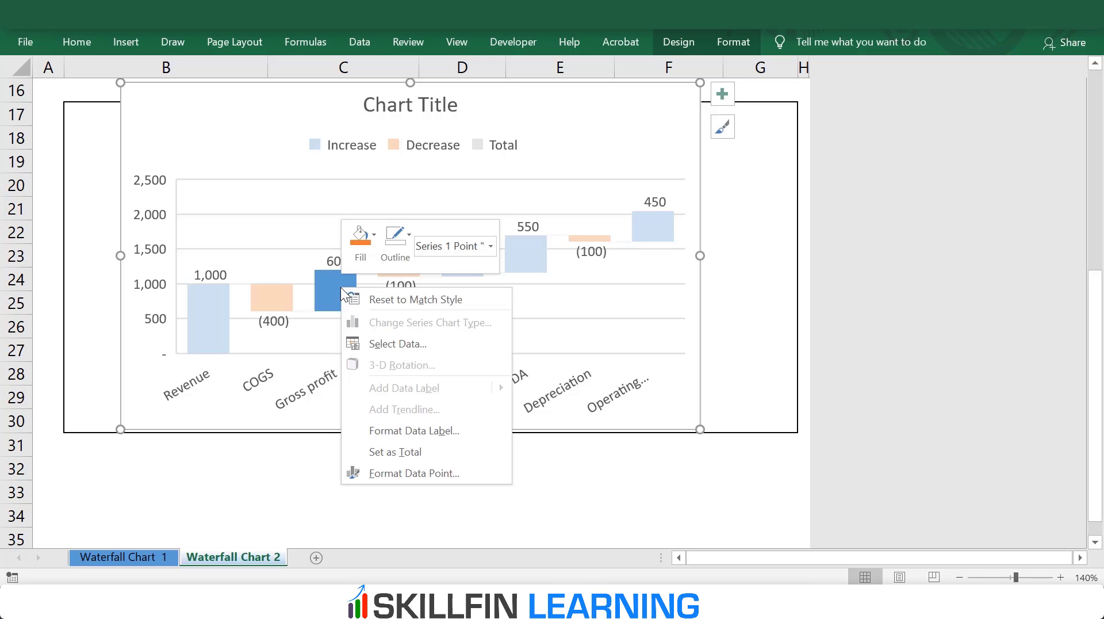
pyautogui.click(382, 452)
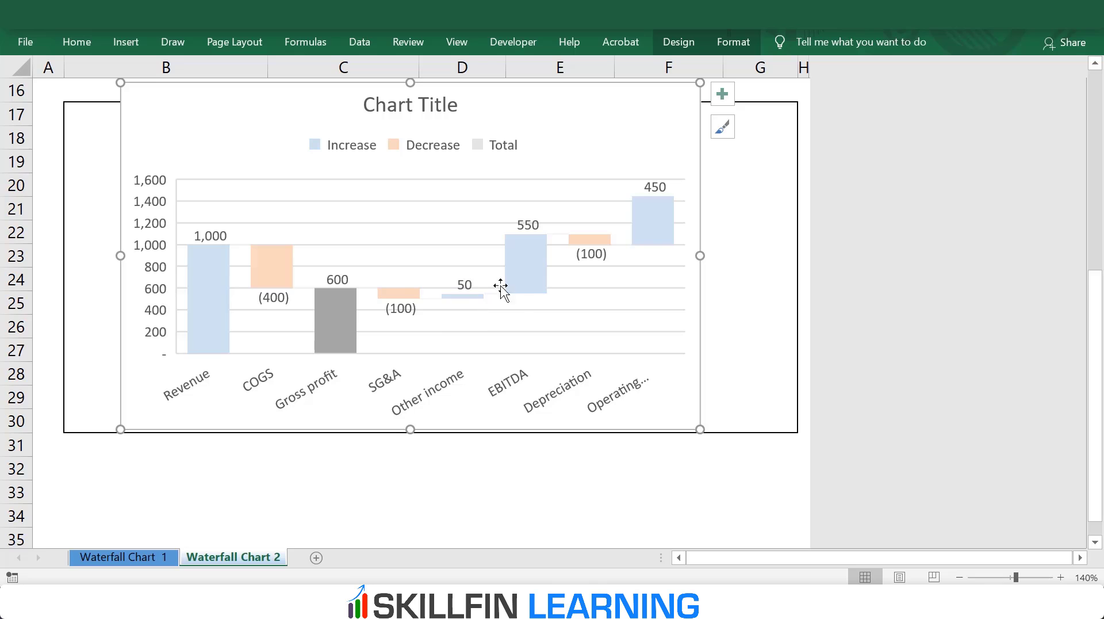
# Step: Set the EBITDA and Operating income bars of the waterfall chart as totals
pyautogui.click(524, 267)
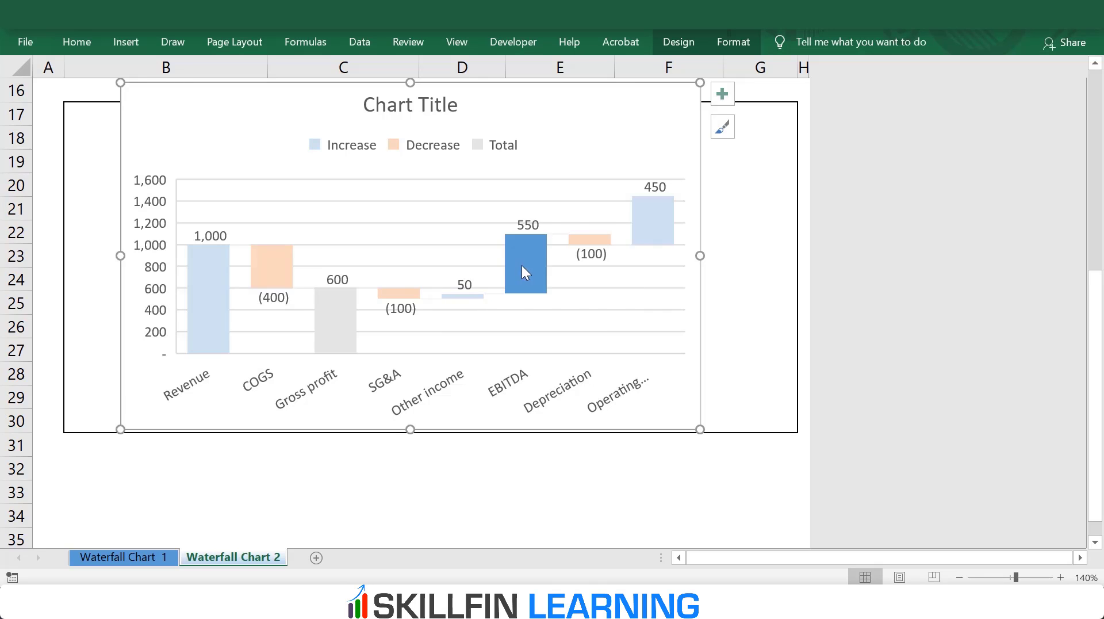
pyautogui.rightClick(524, 267)
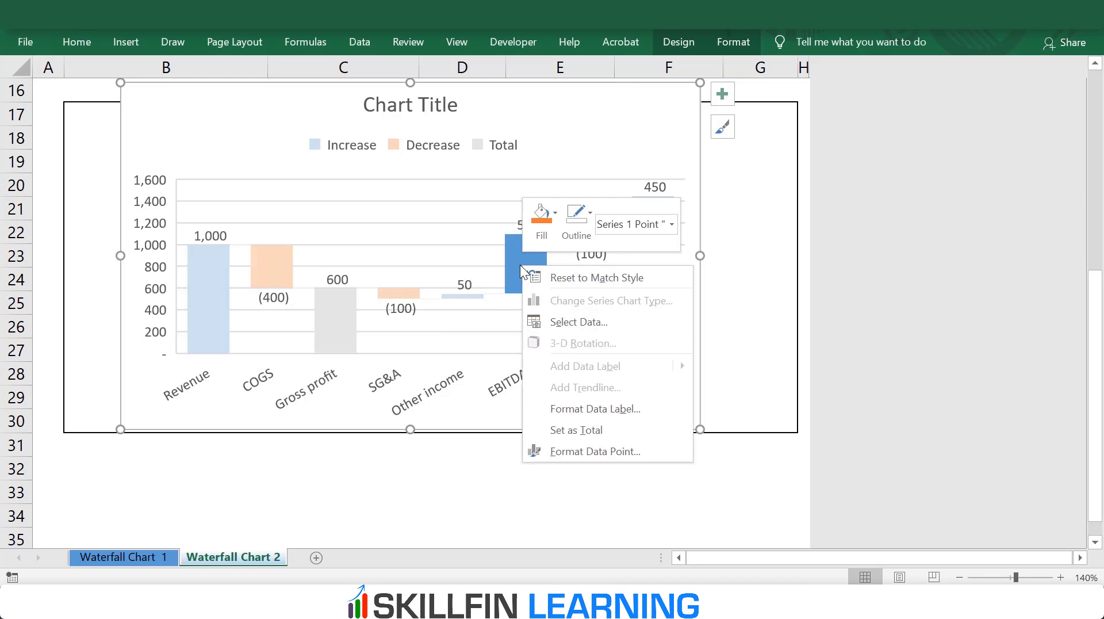
pyautogui.click(558, 428)
pyautogui.click(648, 259)
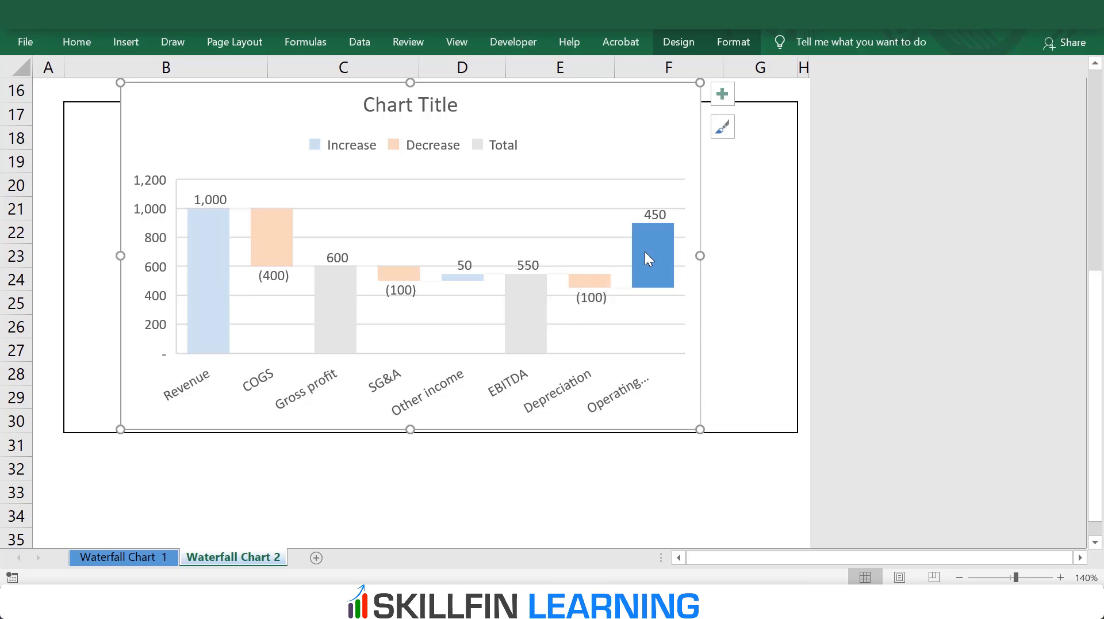
pyautogui.rightClick(648, 259)
pyautogui.click(700, 416)
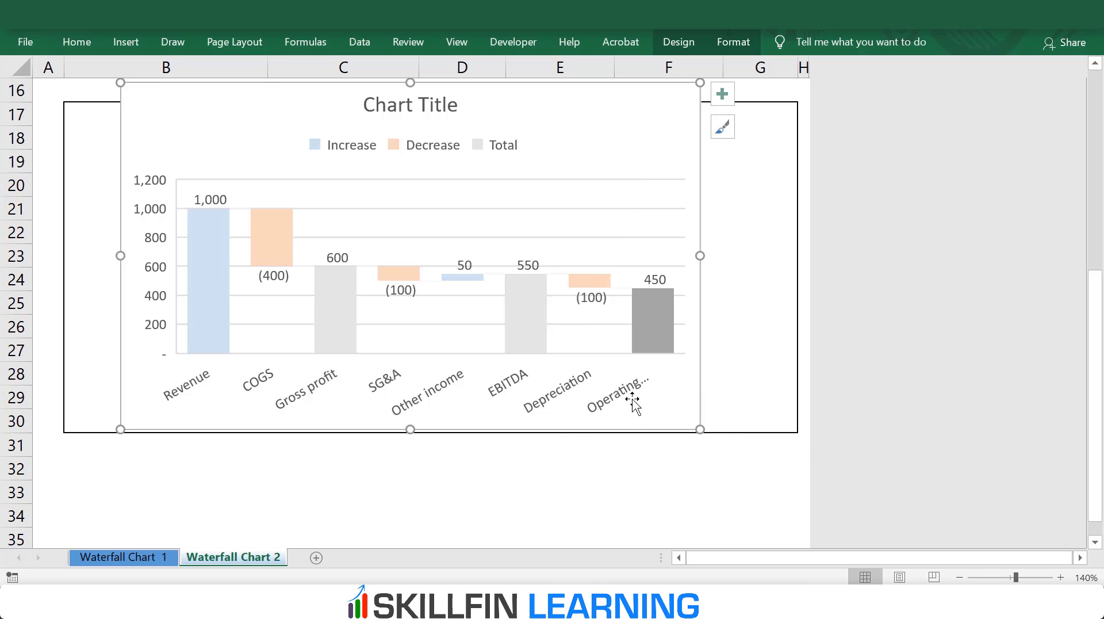
pyautogui.click(473, 486)
# Step: Delete the vertical axis, the major gridlines and the legend from the income statement chart
pyautogui.click(162, 282)
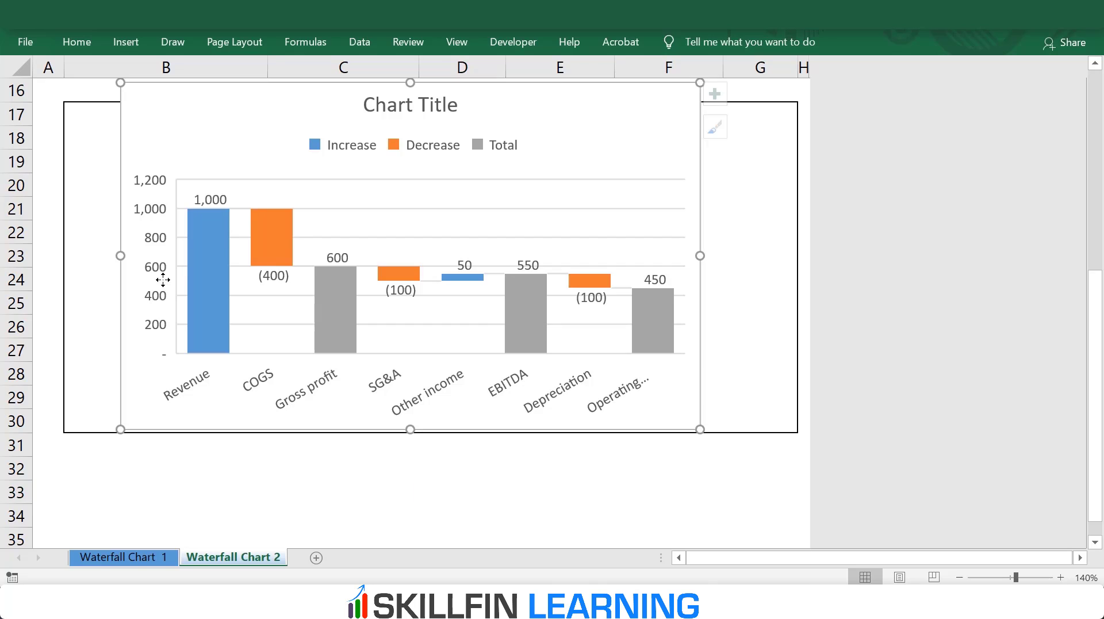
pyautogui.click(159, 267)
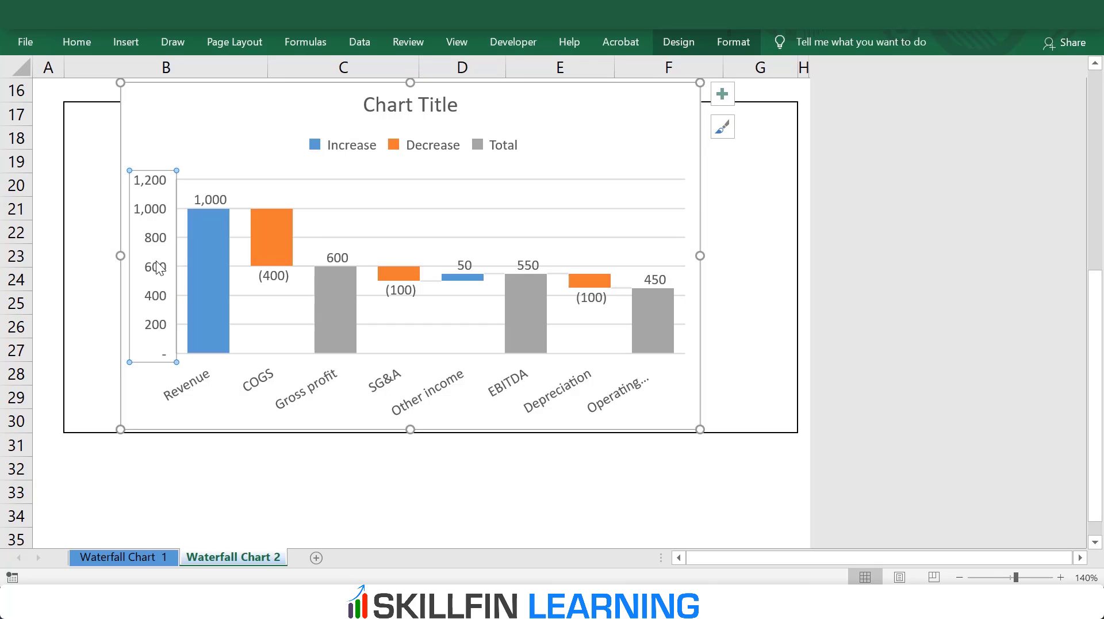
pyautogui.press('Delete')
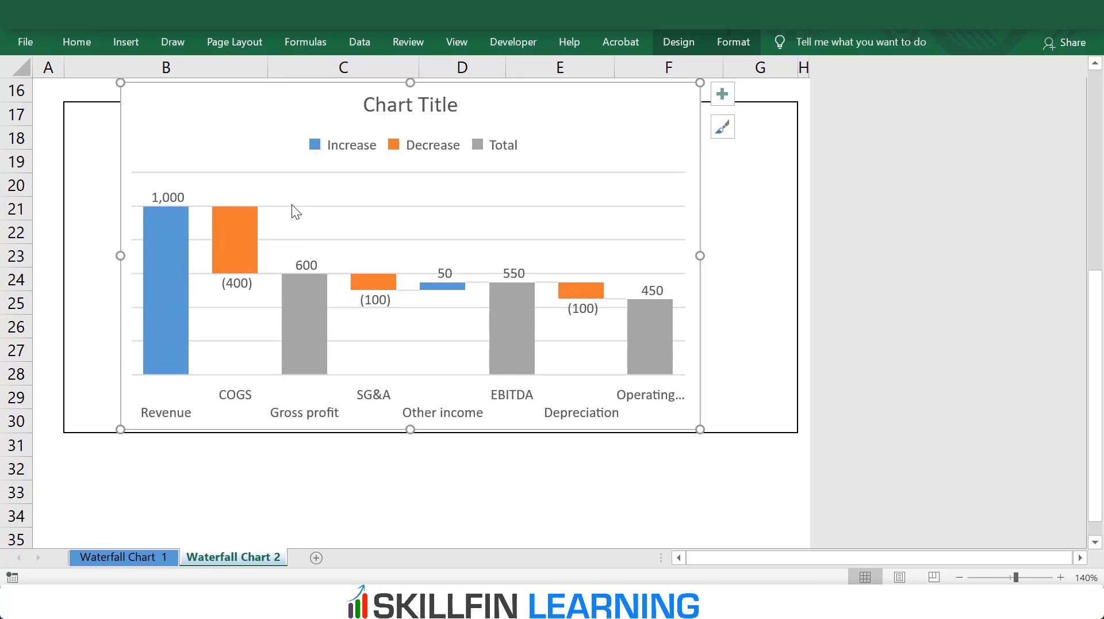
pyautogui.click(309, 239)
pyautogui.press('Delete')
pyautogui.click(374, 143)
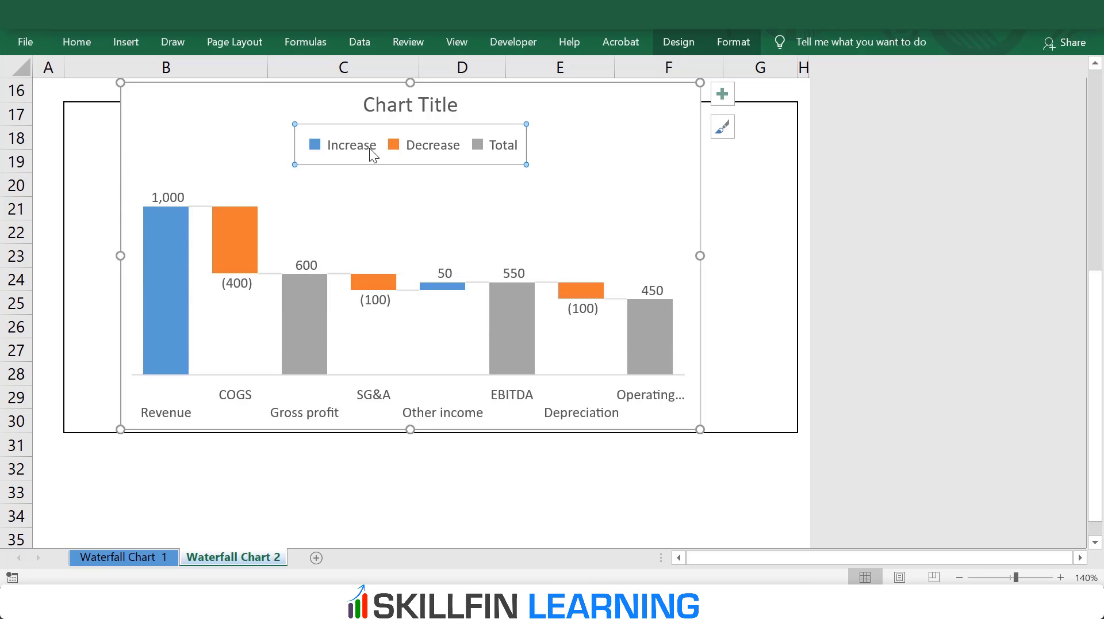
pyautogui.press('Delete')
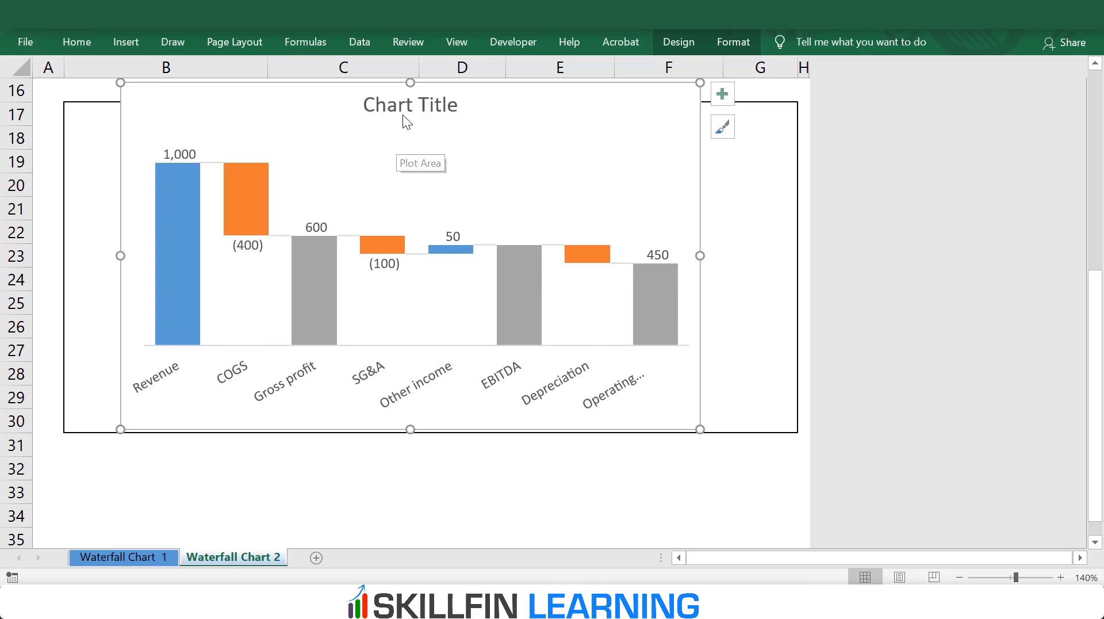
# Step: Replace the chart's placeholder title with "Income statement of ABC Limited"
pyautogui.click(396, 106)
pyautogui.moveTo(373, 109); pyautogui.dragTo(472, 96)
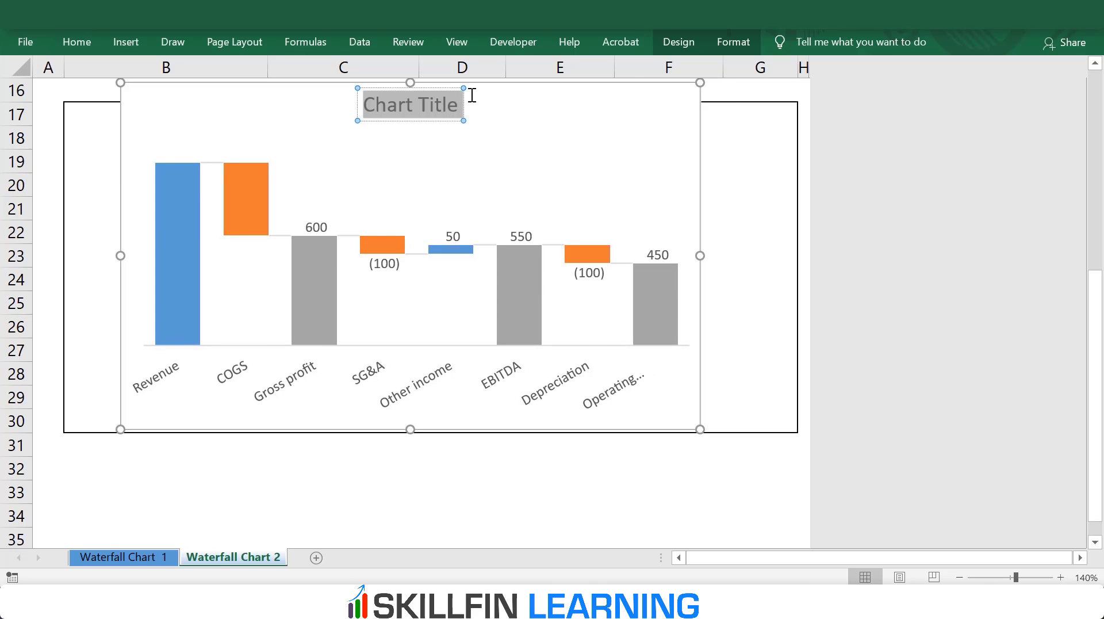
pyautogui.write('Income stat')
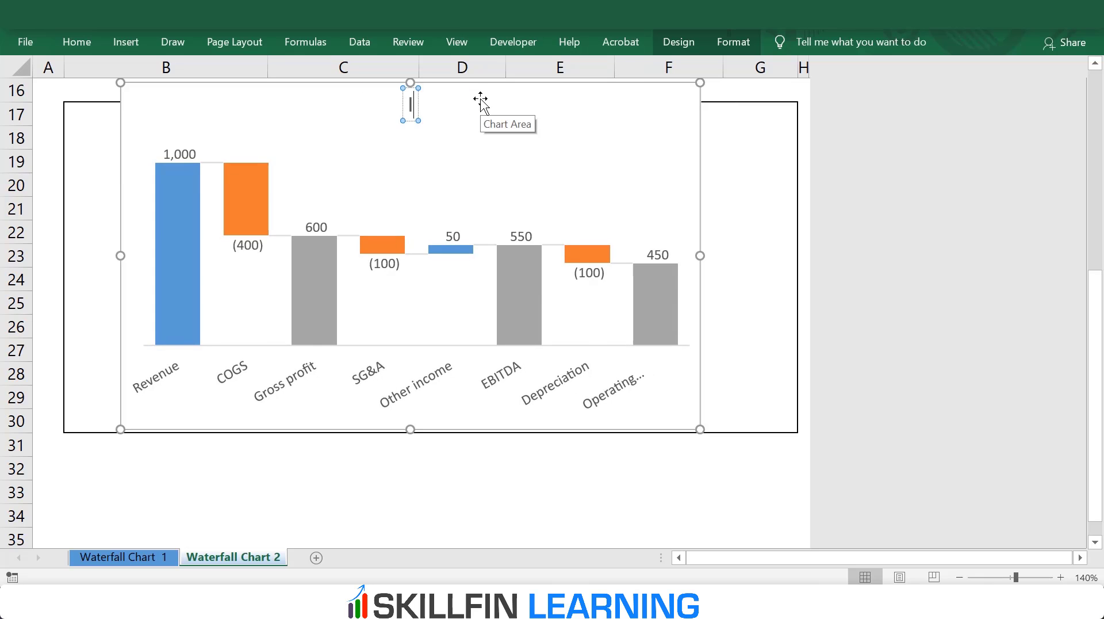
pyautogui.write('e')
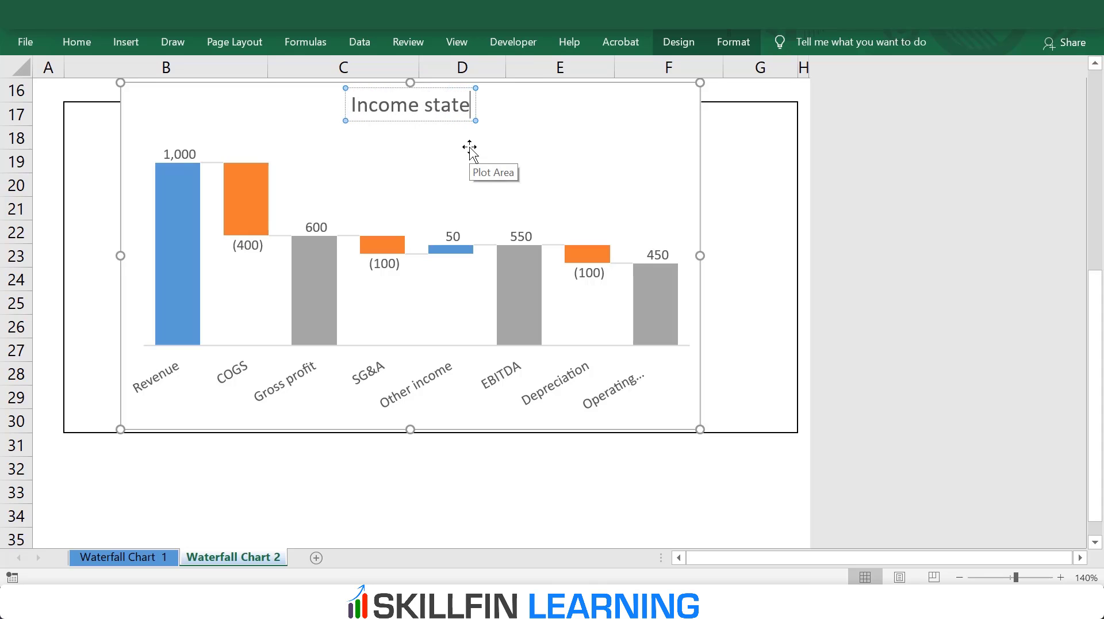
pyautogui.write('ment of ABC Limited')
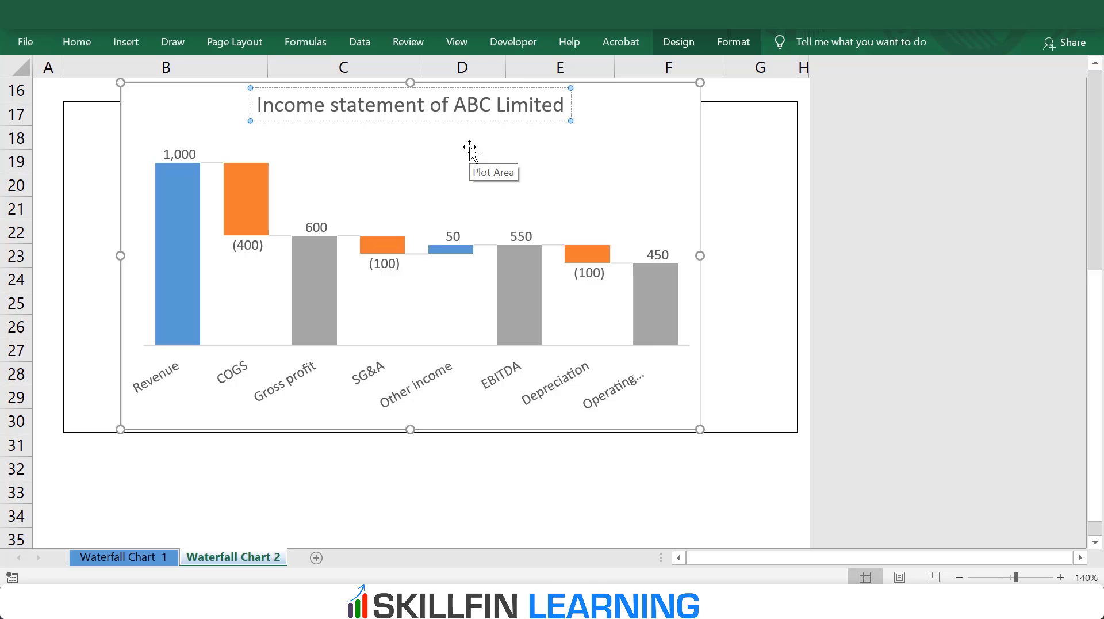
pyautogui.click(530, 472)
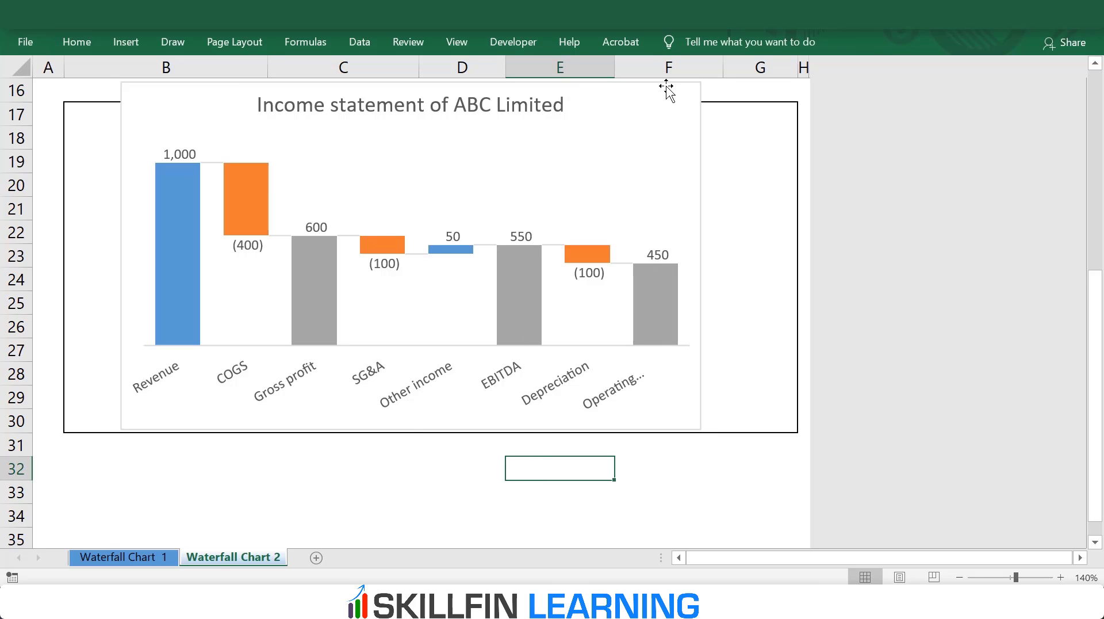
# Step: Resize the chart to fit the bordered frame by lowering its upper edge and widening it on both sides
pyautogui.click(443, 136)
pyautogui.click(404, 111)
pyautogui.moveTo(403, 110); pyautogui.dragTo(405, 104)
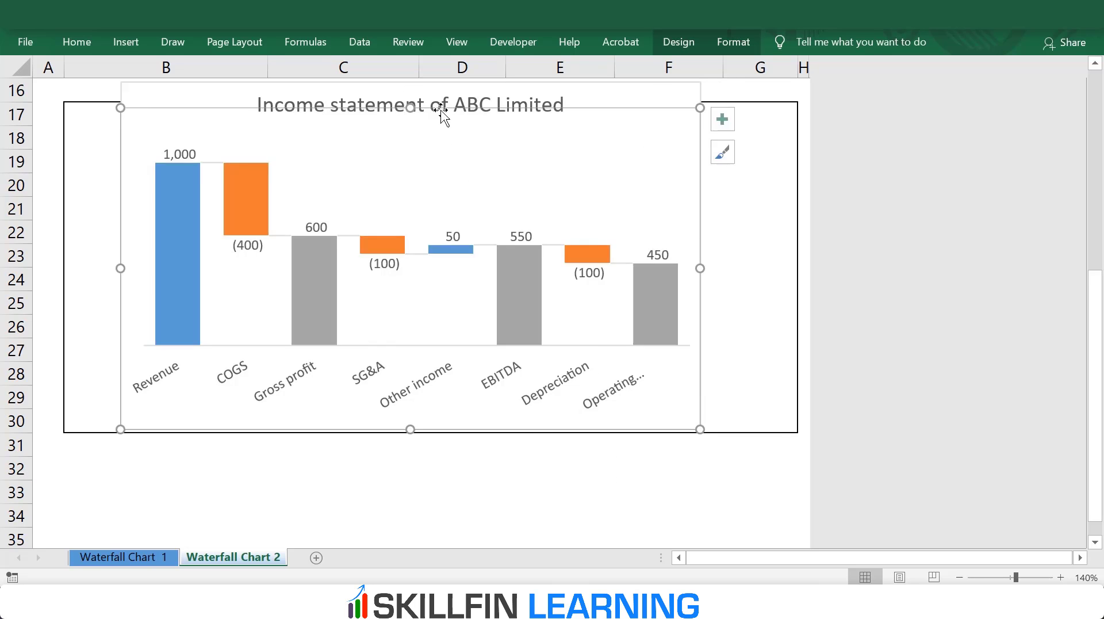
pyautogui.moveTo(700, 266); pyautogui.dragTo(779, 267)
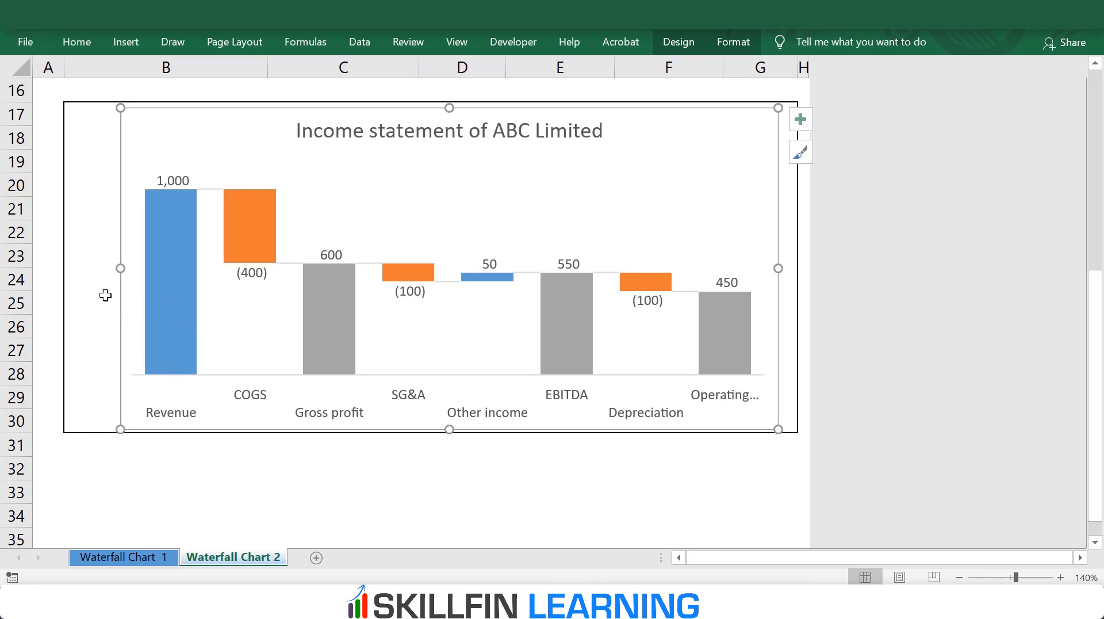
pyautogui.moveTo(121, 268); pyautogui.dragTo(72, 269)
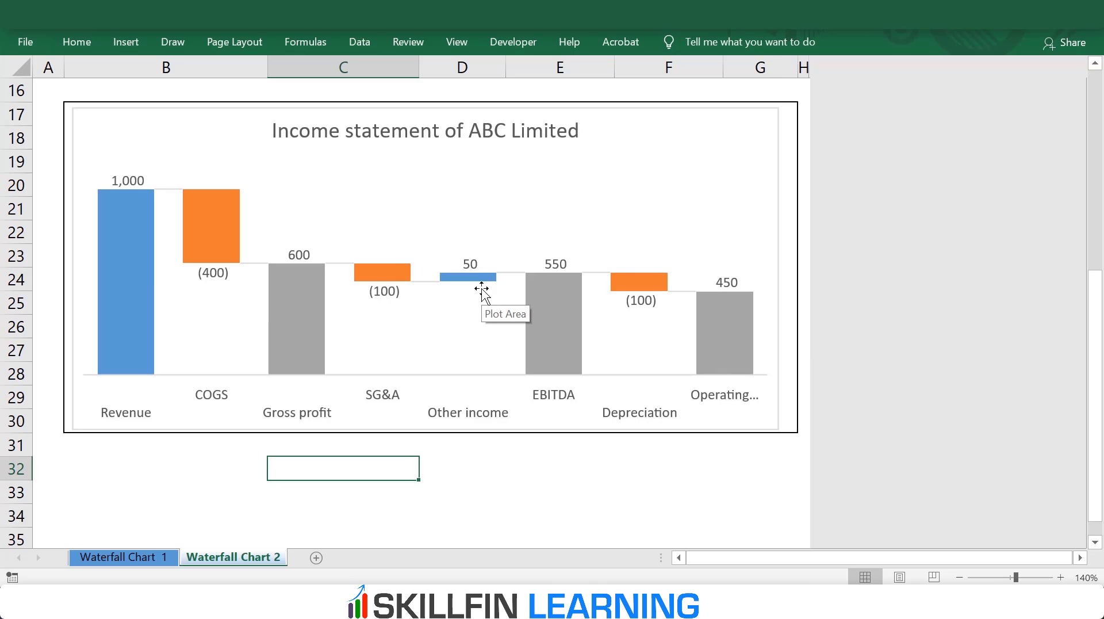
# Step: Try turning off the connector lines between the income statement chart's bars
pyautogui.click(253, 263)
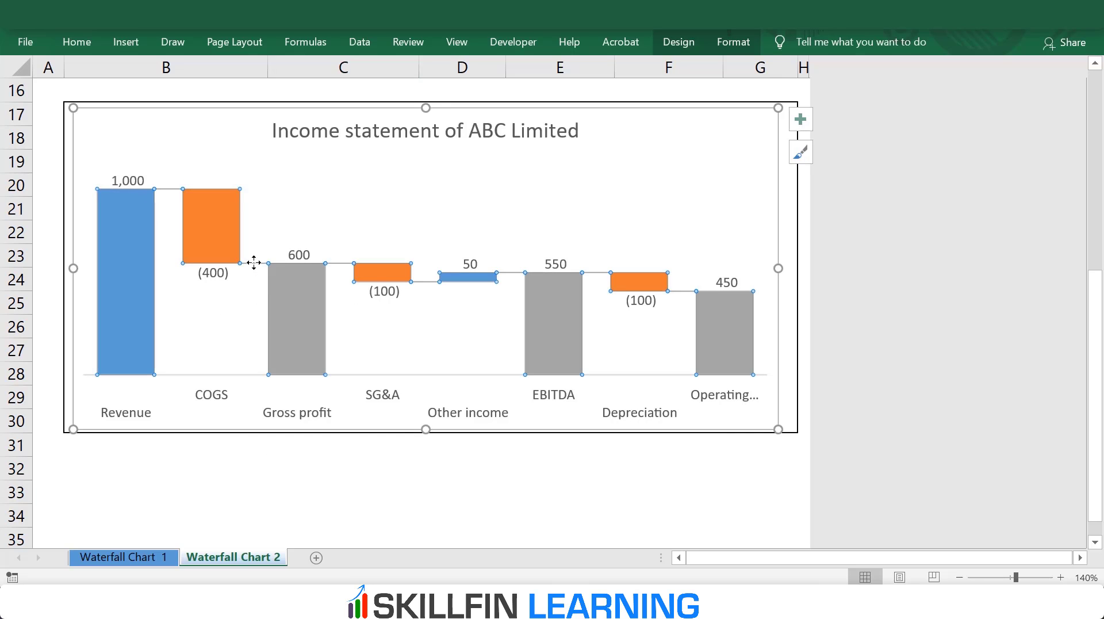
pyautogui.doubleClick(254, 262)
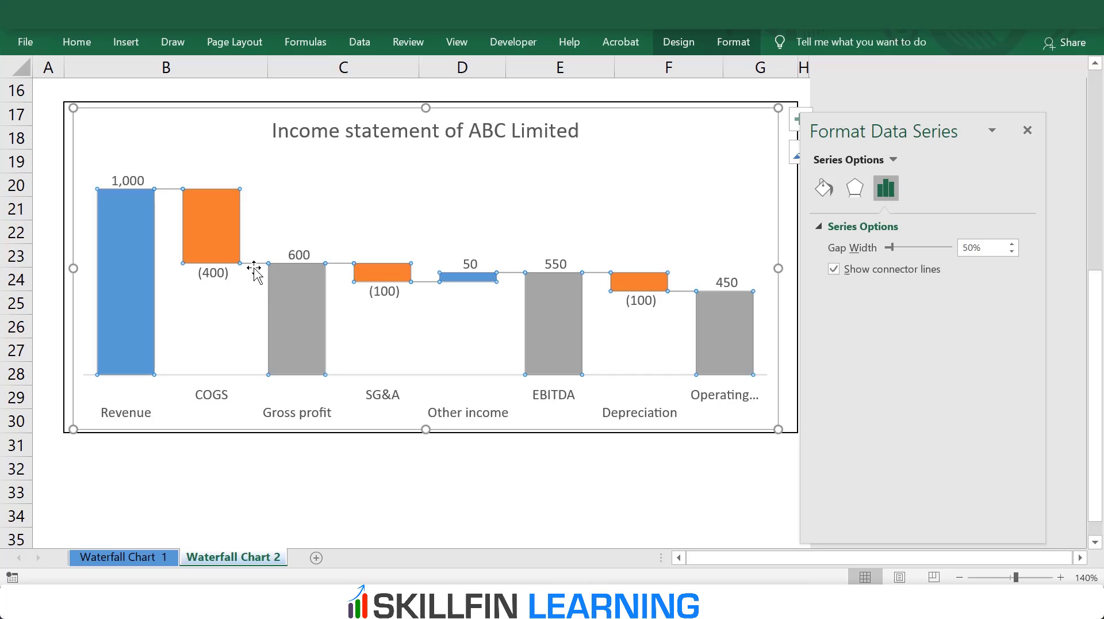
pyautogui.click(836, 271)
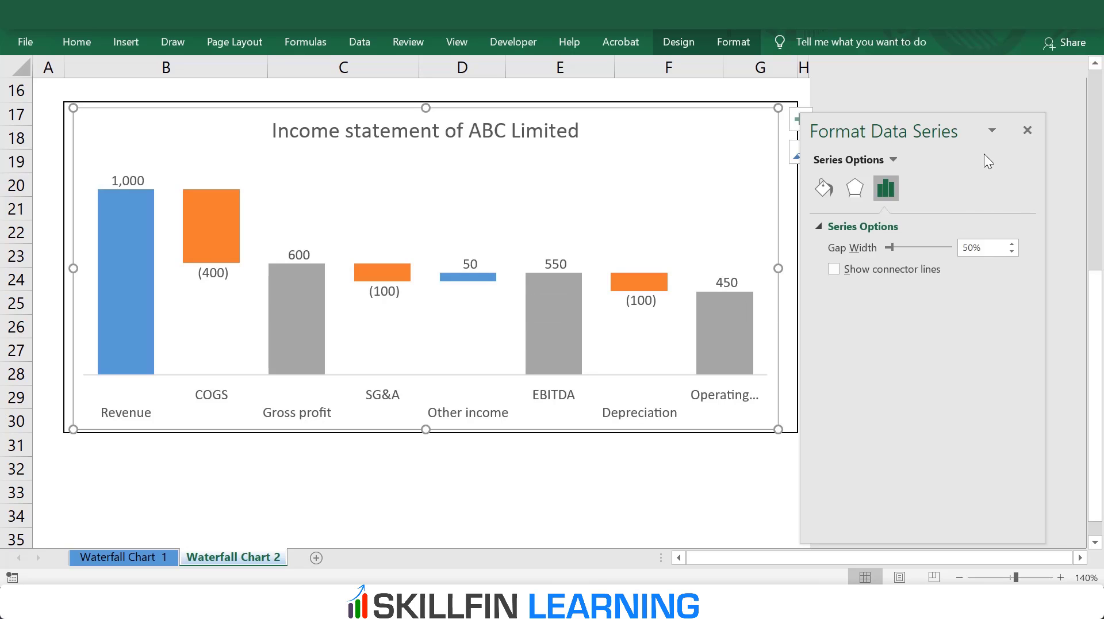
pyautogui.click(1028, 130)
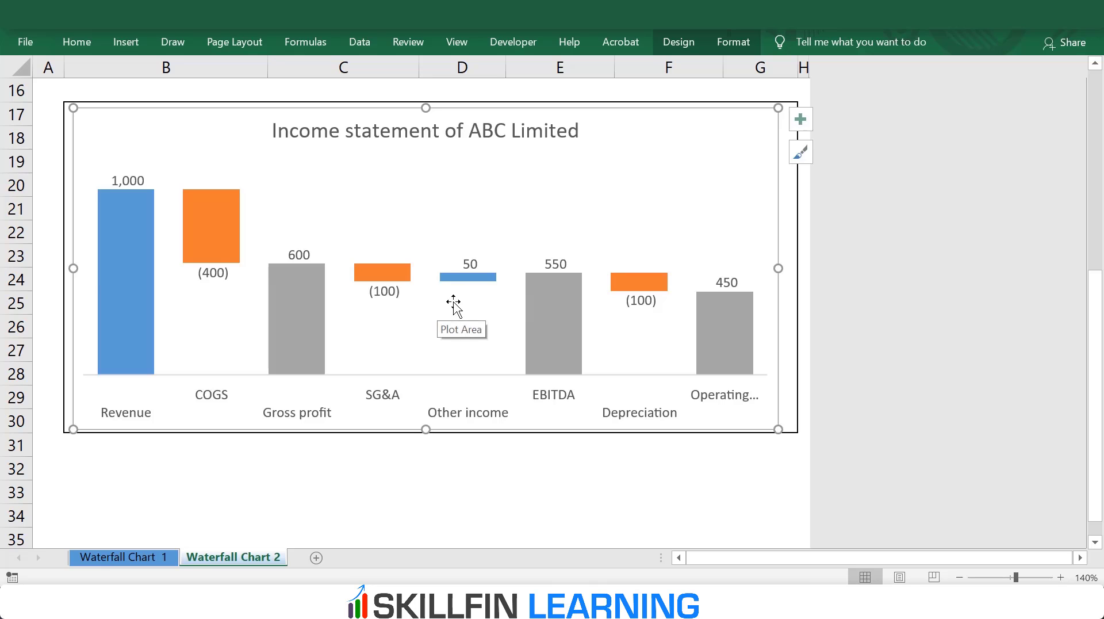
pyautogui.click(374, 320)
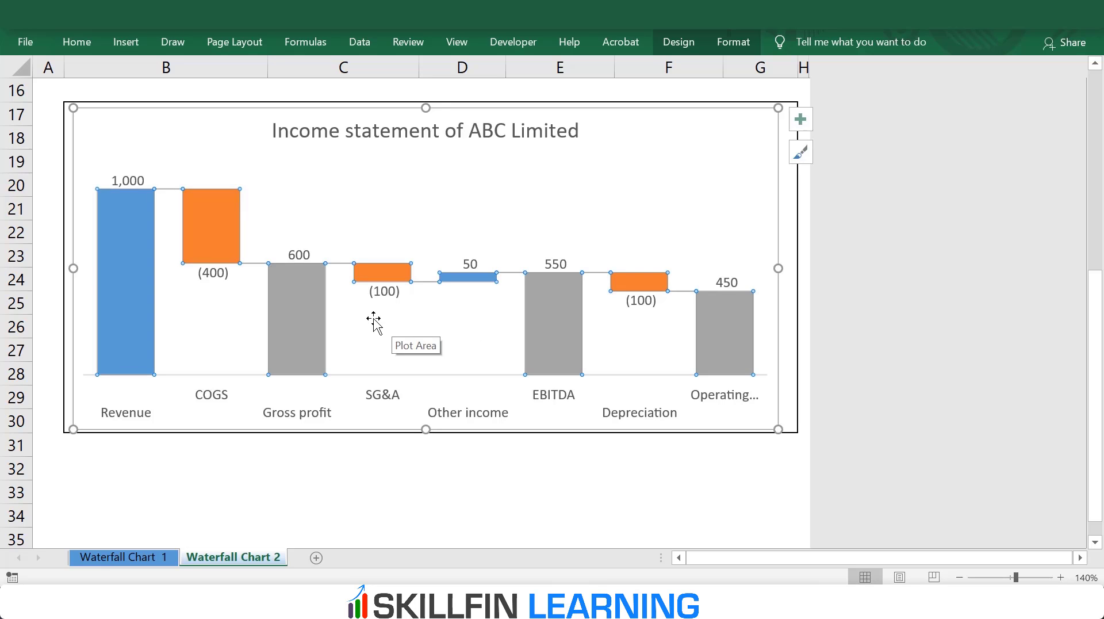
pyautogui.click(427, 482)
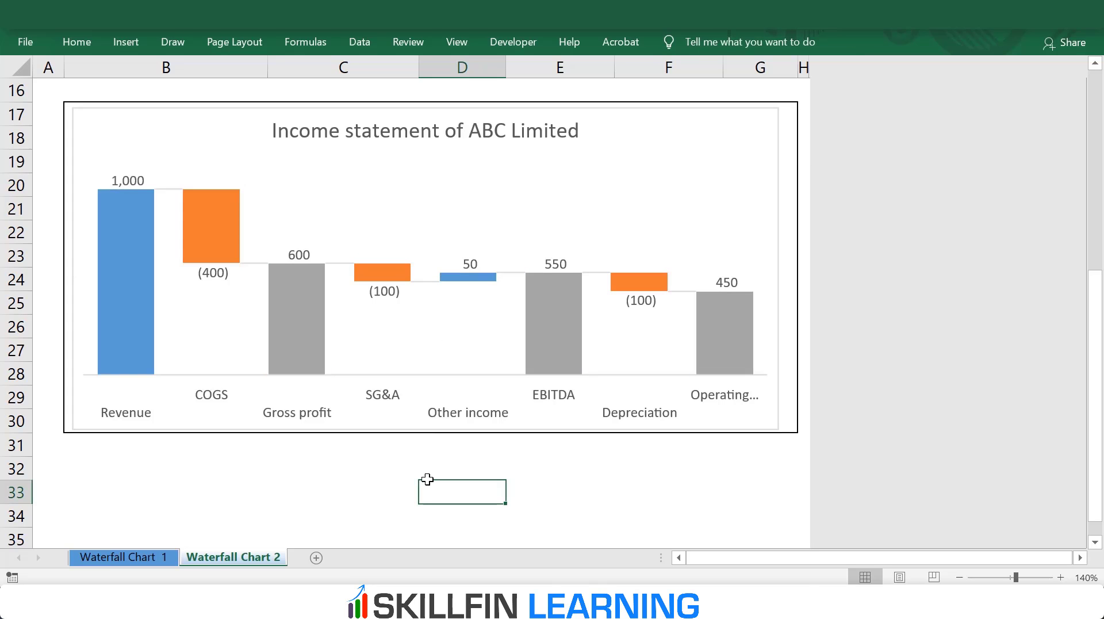
# Step: Preview alternative chart styles, such as Style 3, on the income statement chart
pyautogui.click(523, 107)
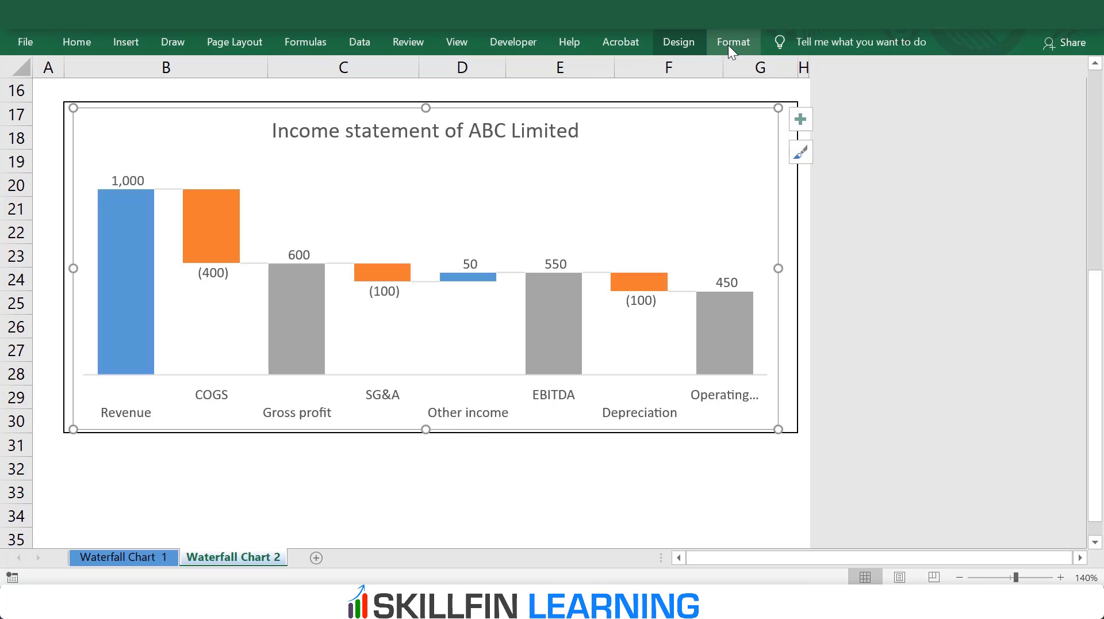
pyautogui.click(686, 44)
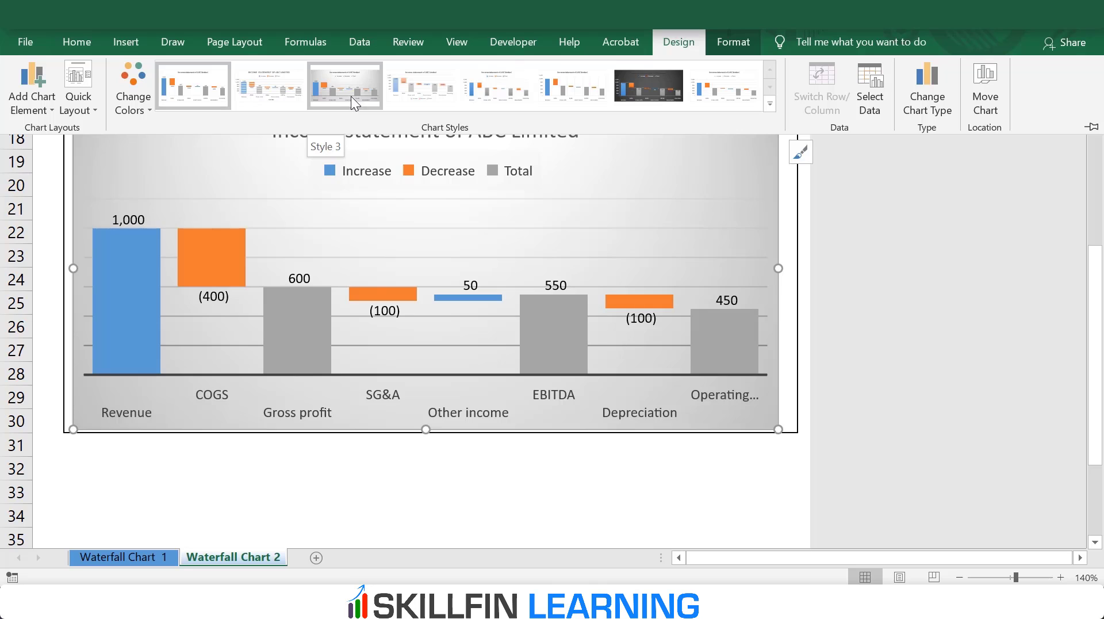
pyautogui.click(439, 483)
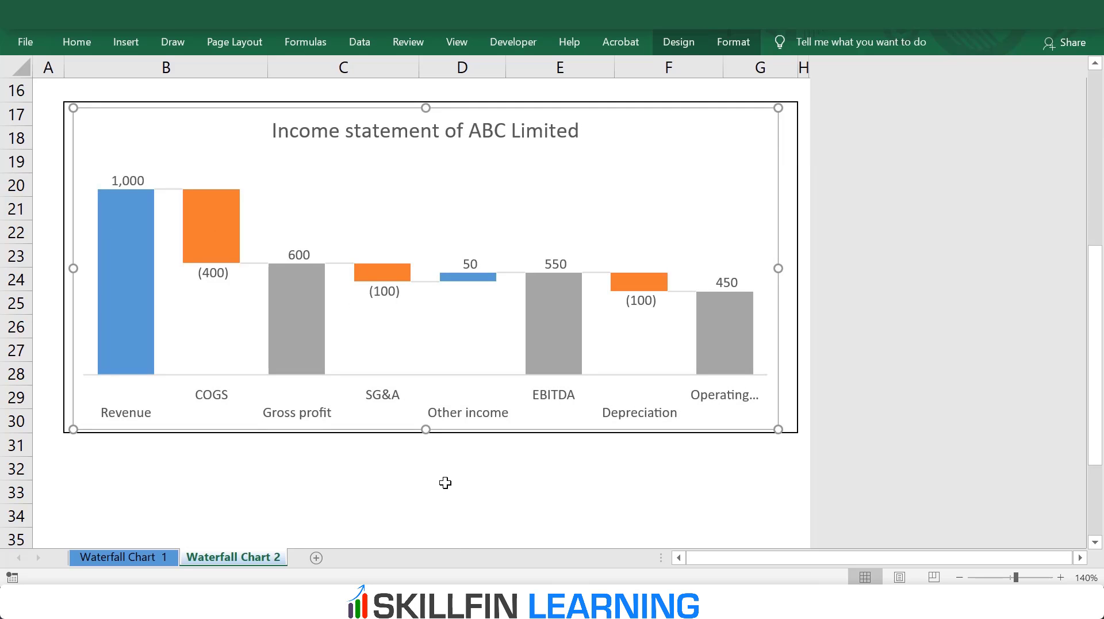
pyautogui.click(446, 482)
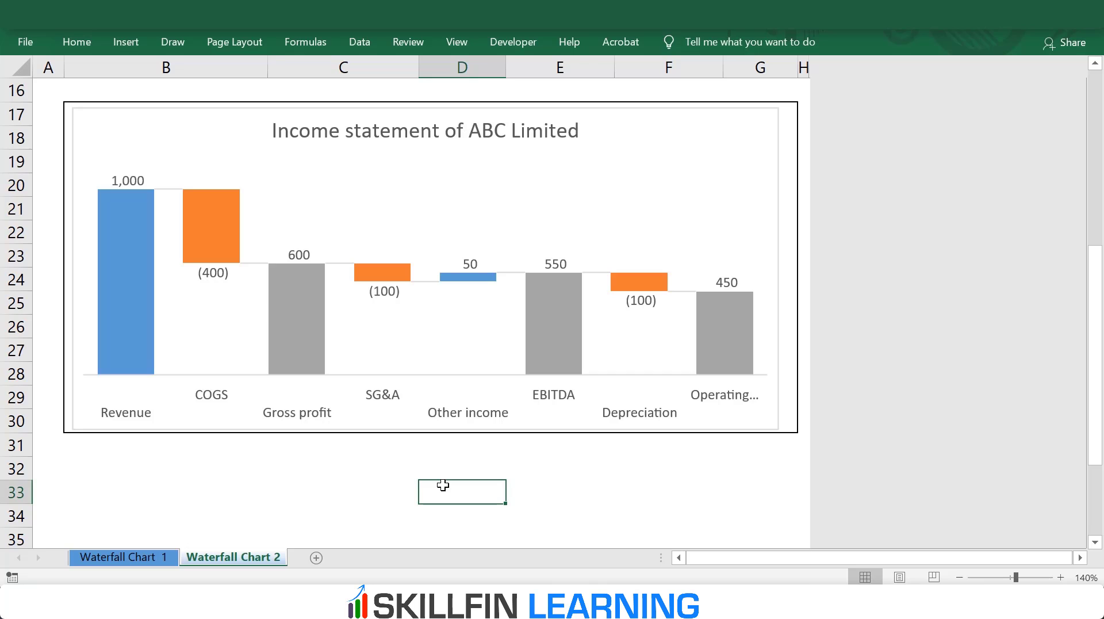
# Step: Set the SG&A amount in the income statement table to -600
pyautogui.scroll(5, 378, 313)
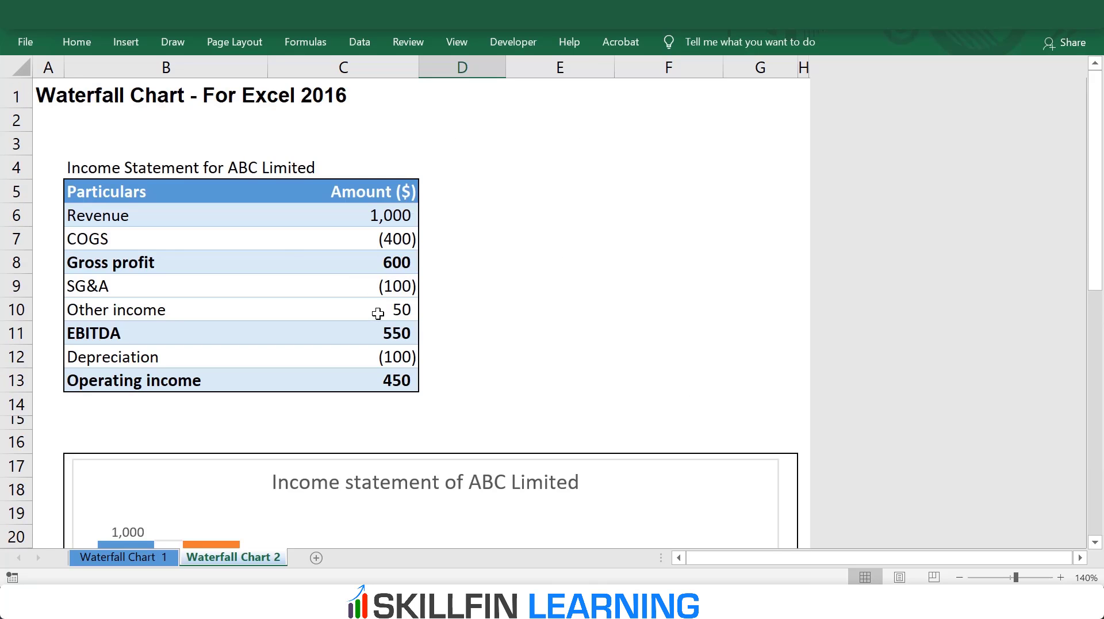
pyautogui.scroll(-2, 378, 313)
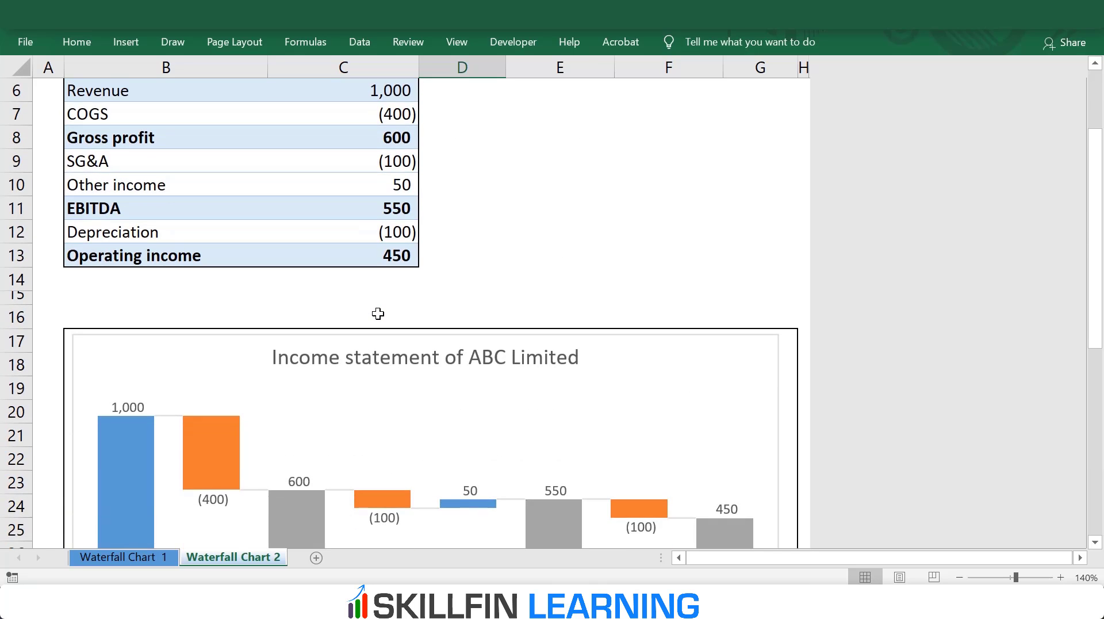
pyautogui.click(398, 184)
pyautogui.click(400, 159)
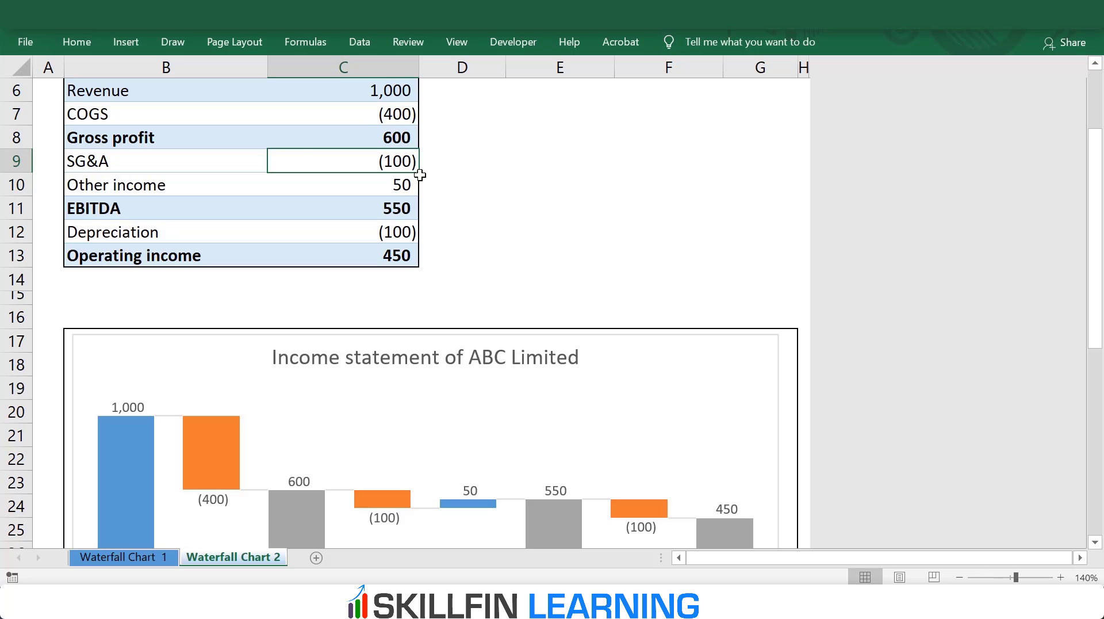
pyautogui.write('-600')
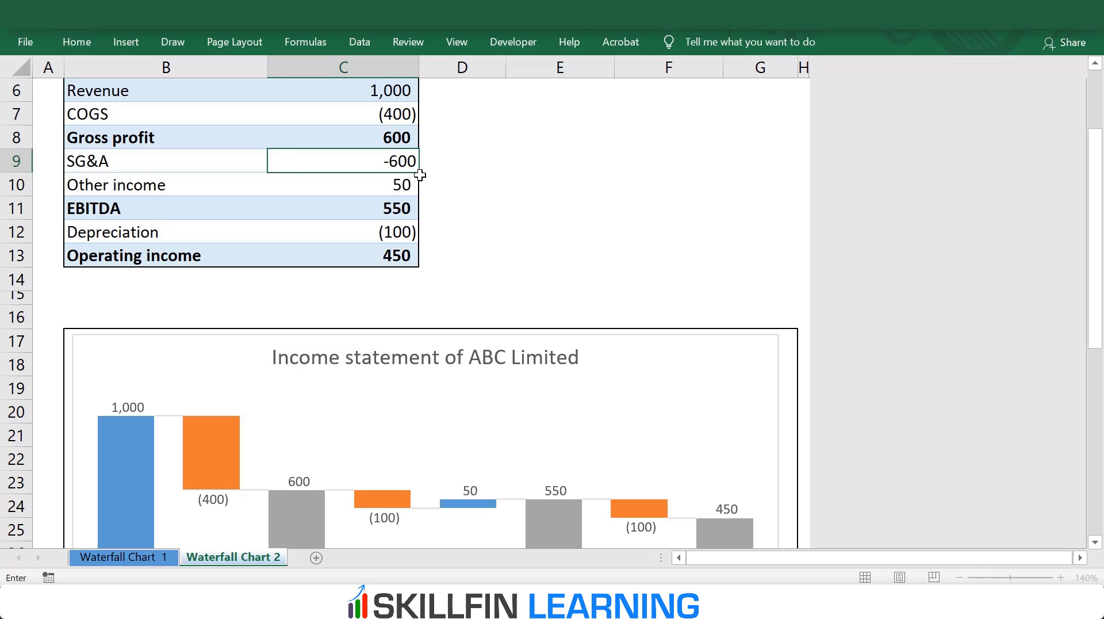
pyautogui.press('Return')
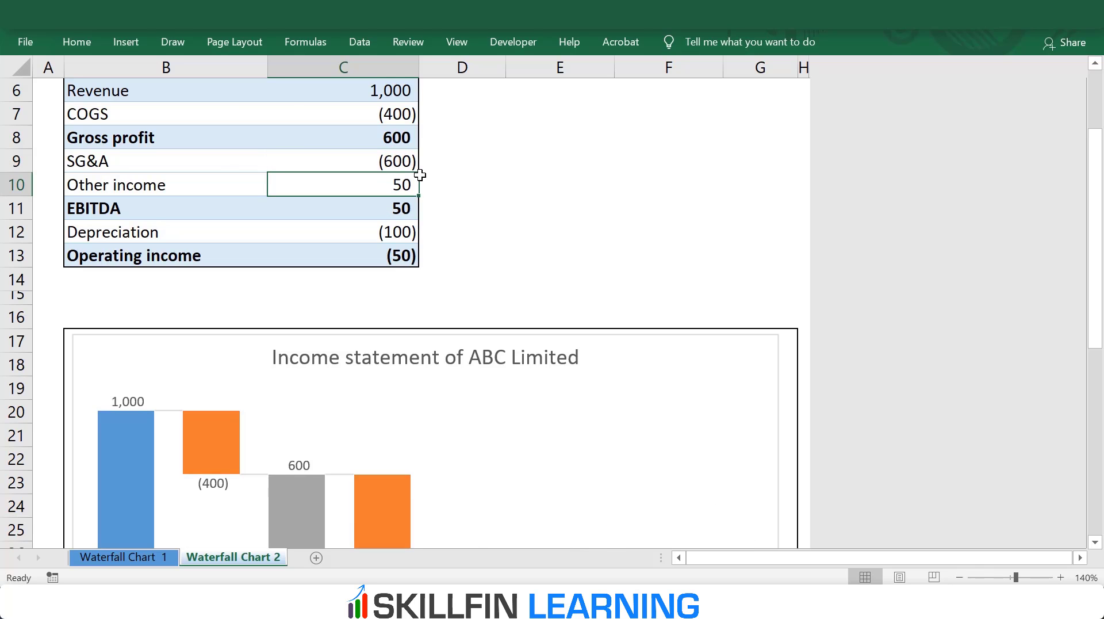
# Step: Examine how the waterfall chart draws the bars from SG&A to operating income after the amount change
pyautogui.scroll(2, 421, 201)
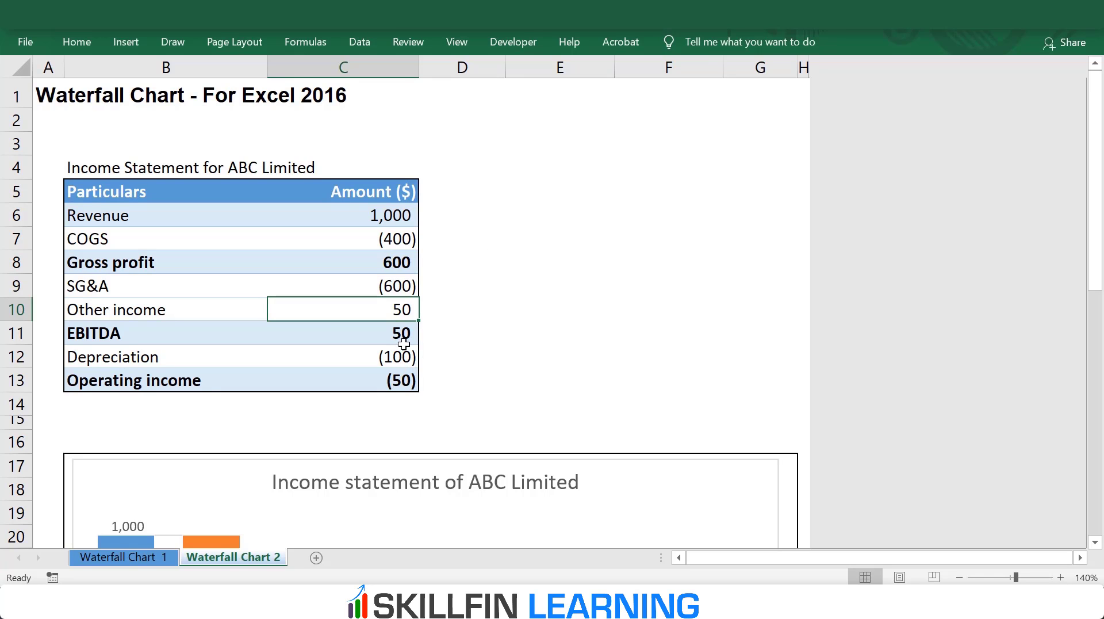
pyautogui.scroll(-7, 439, 338)
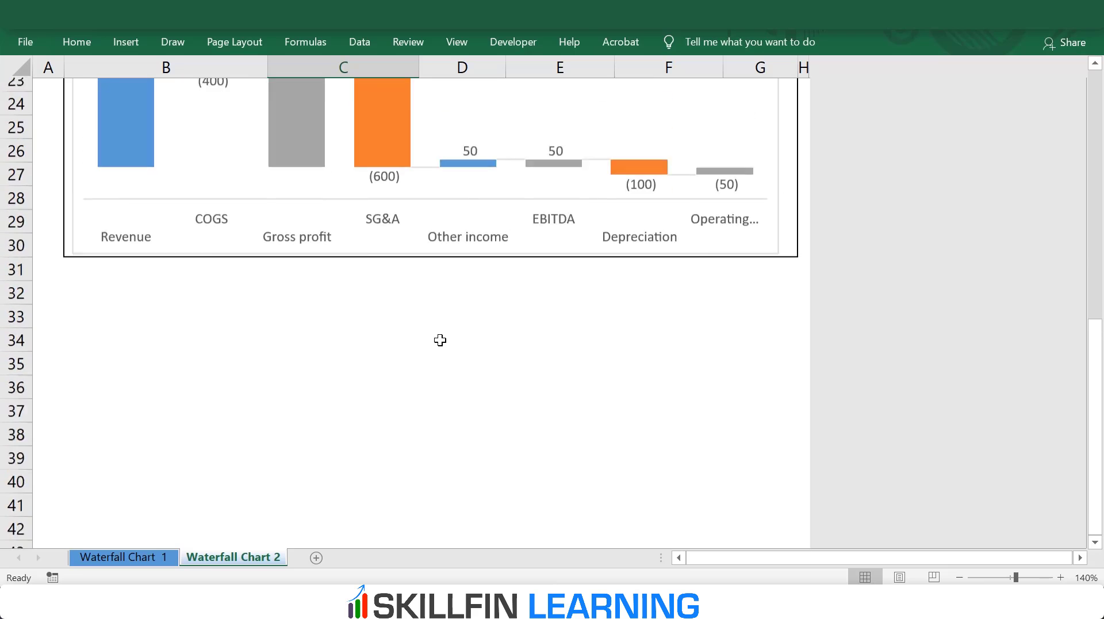
pyautogui.scroll(1, 440, 340)
pyautogui.scroll(2, 439, 339)
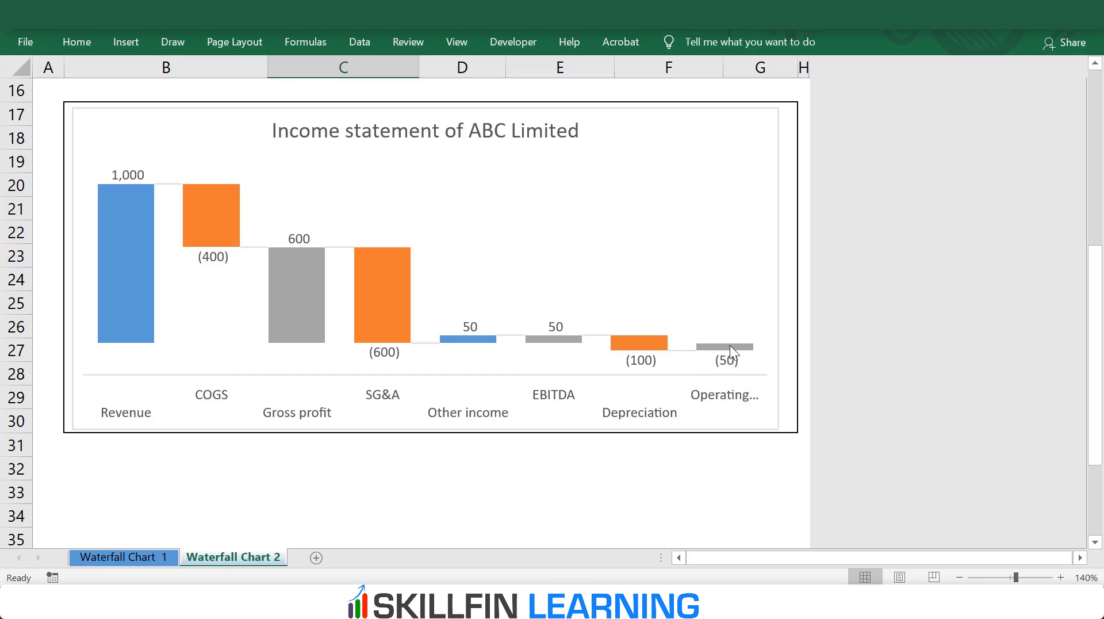
pyautogui.moveTo(731, 348)
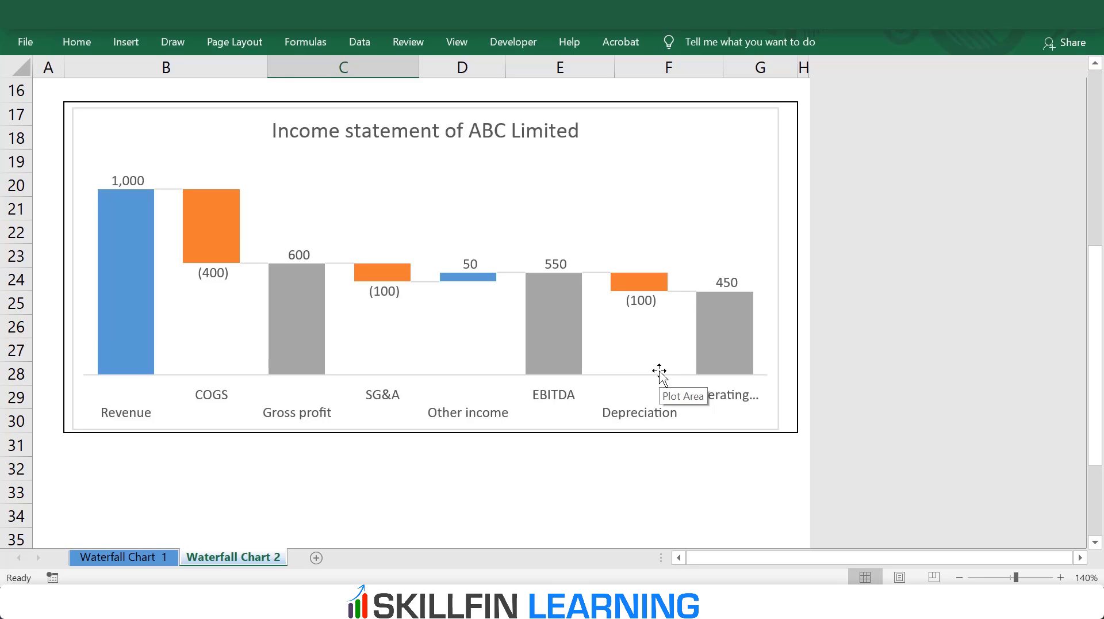
# Step: Turn on the display of the formula bar
pyautogui.click(639, 476)
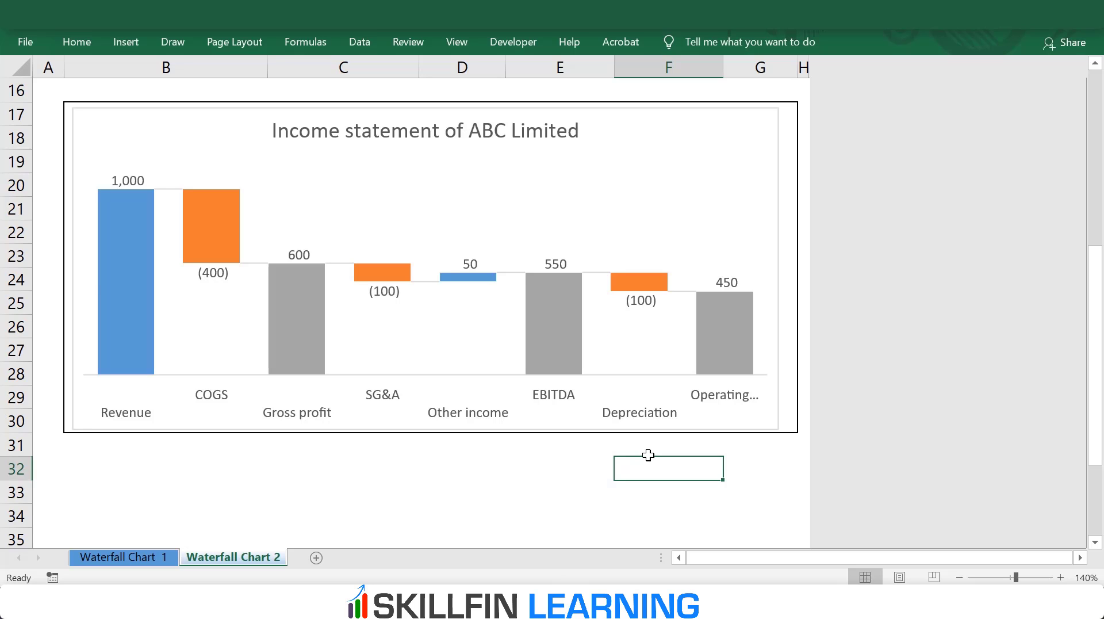
pyautogui.scroll(2, 648, 455)
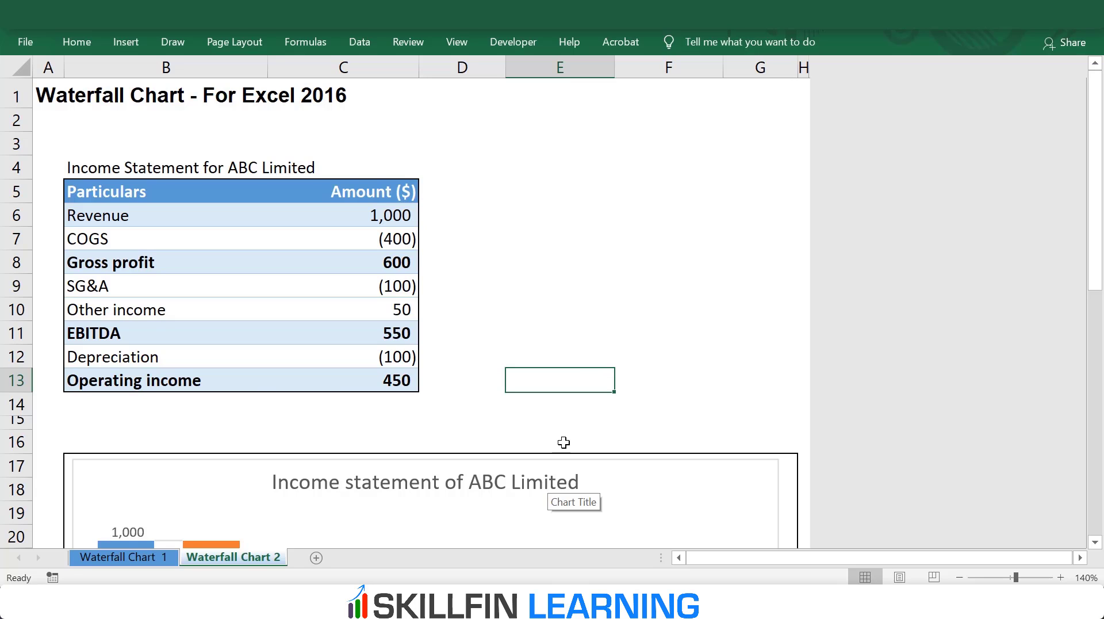
pyautogui.click(530, 485)
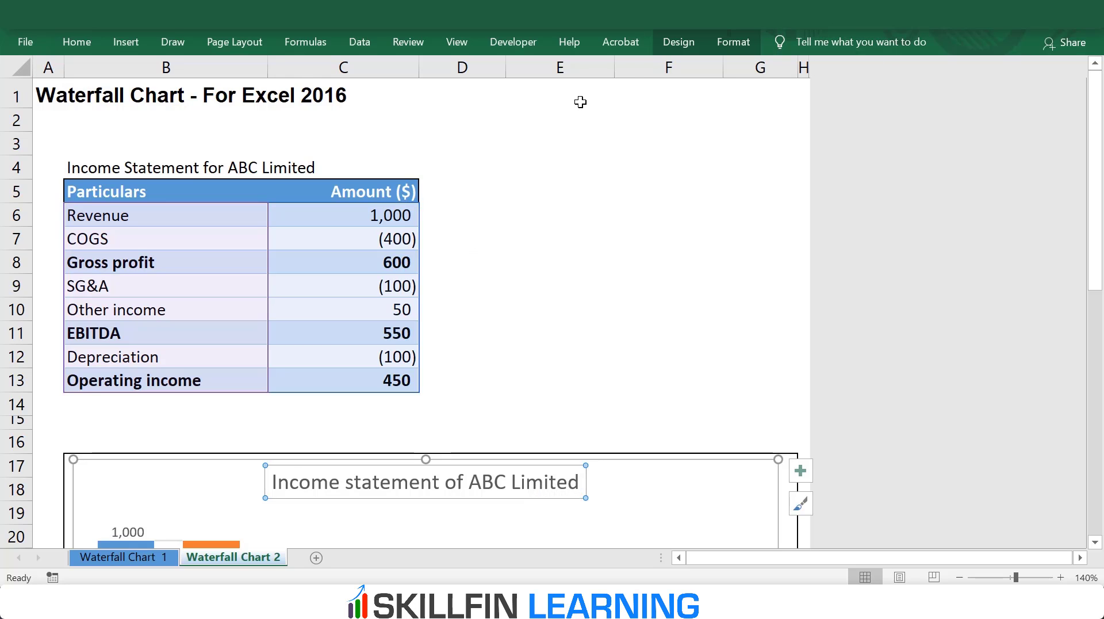
pyautogui.moveTo(282, 482); pyautogui.dragTo(646, 480)
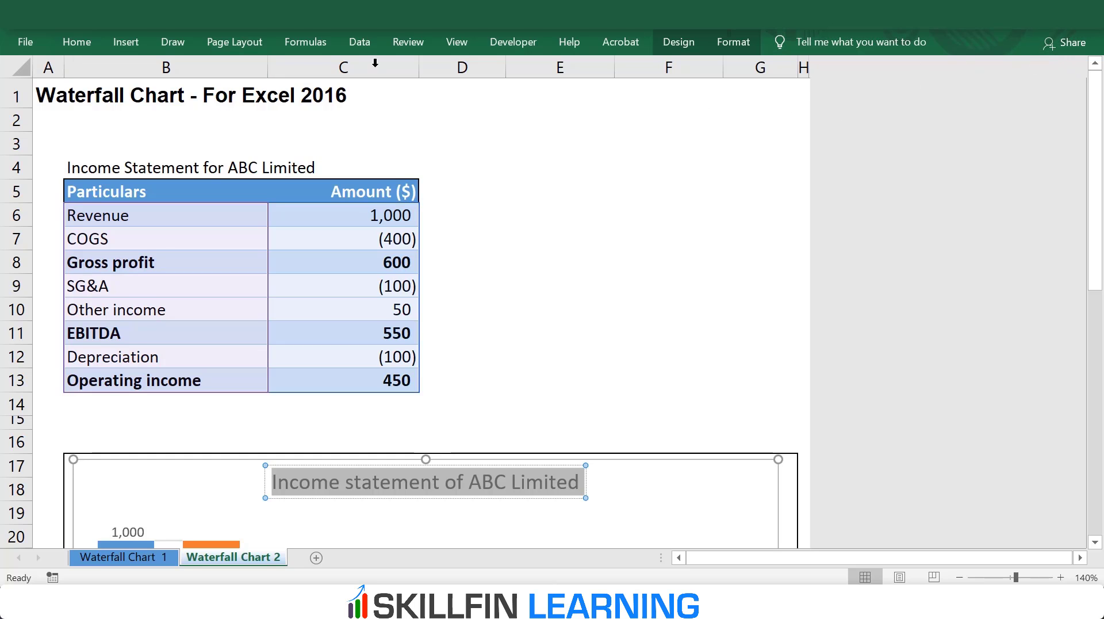
pyautogui.click(441, 37)
pyautogui.click(258, 77)
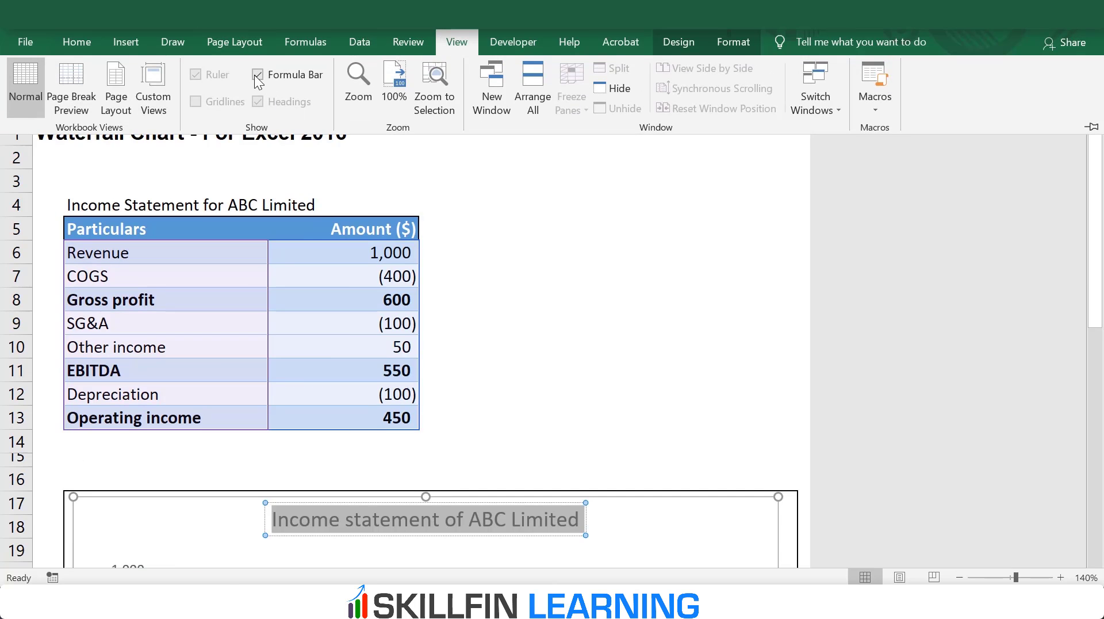
pyautogui.click(608, 284)
pyautogui.click(568, 260)
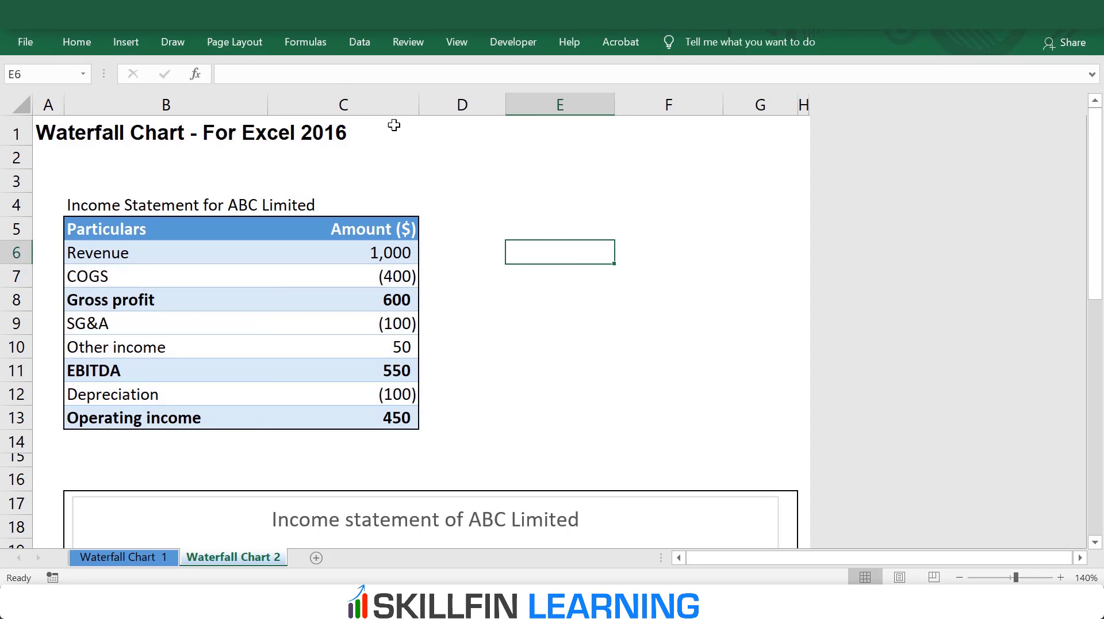
# Step: Delete the title "Income statement of ABC Limited" from the waterfall chart
pyautogui.click(380, 524)
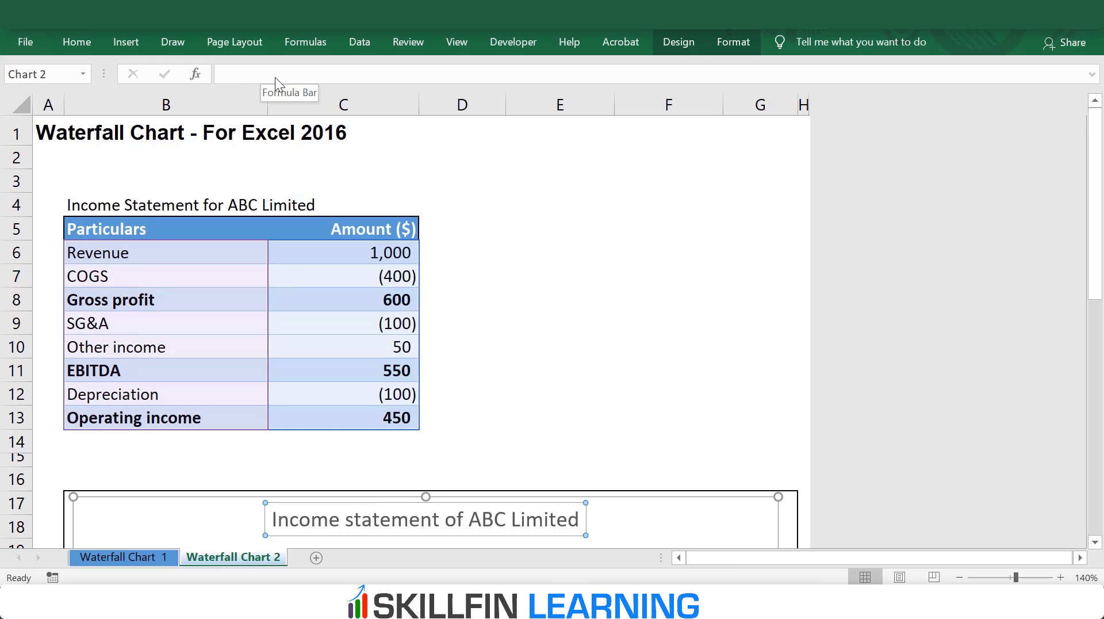
pyautogui.click(552, 258)
pyautogui.scroll(-3, 588, 275)
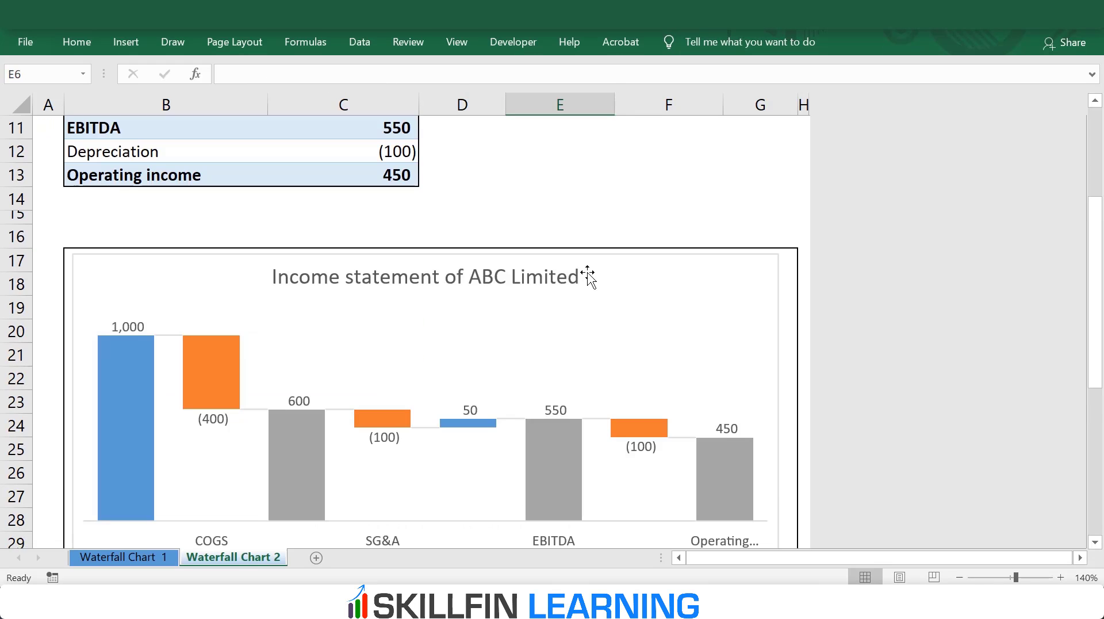
pyautogui.click(557, 281)
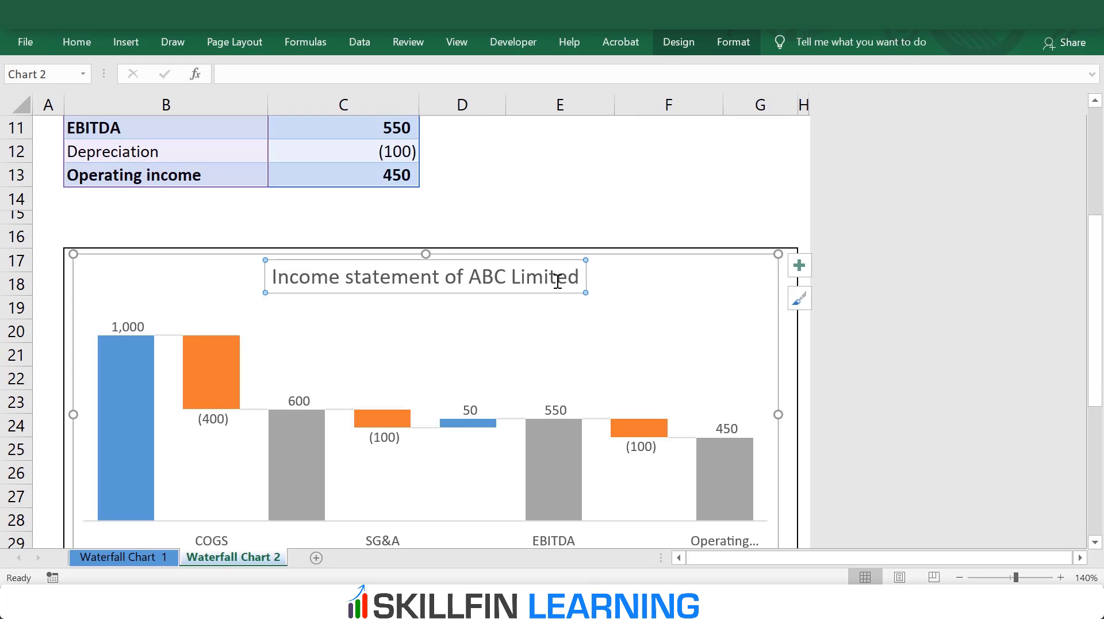
pyautogui.press('Delete')
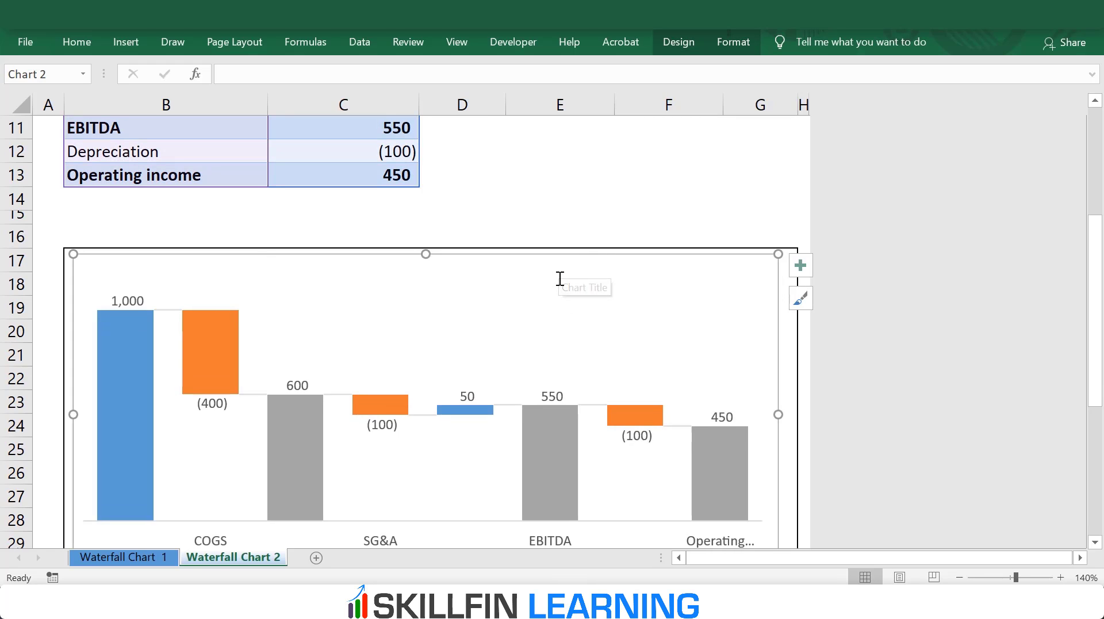
# Step: Insert a text box across the upper border of the income statement chart
pyautogui.scroll(2, 598, 216)
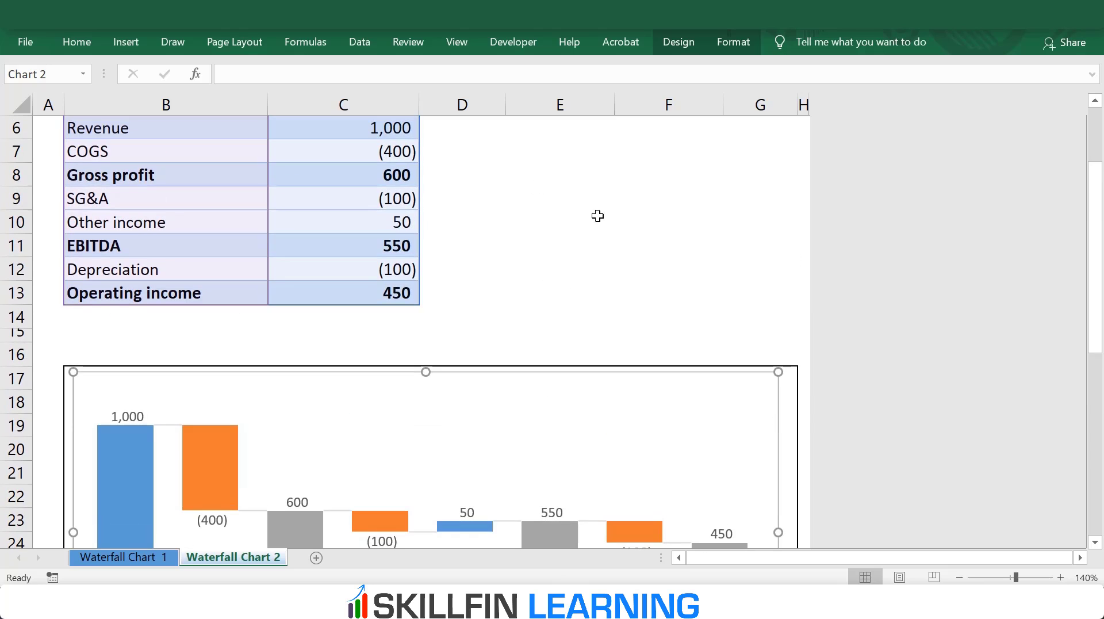
pyautogui.click(133, 42)
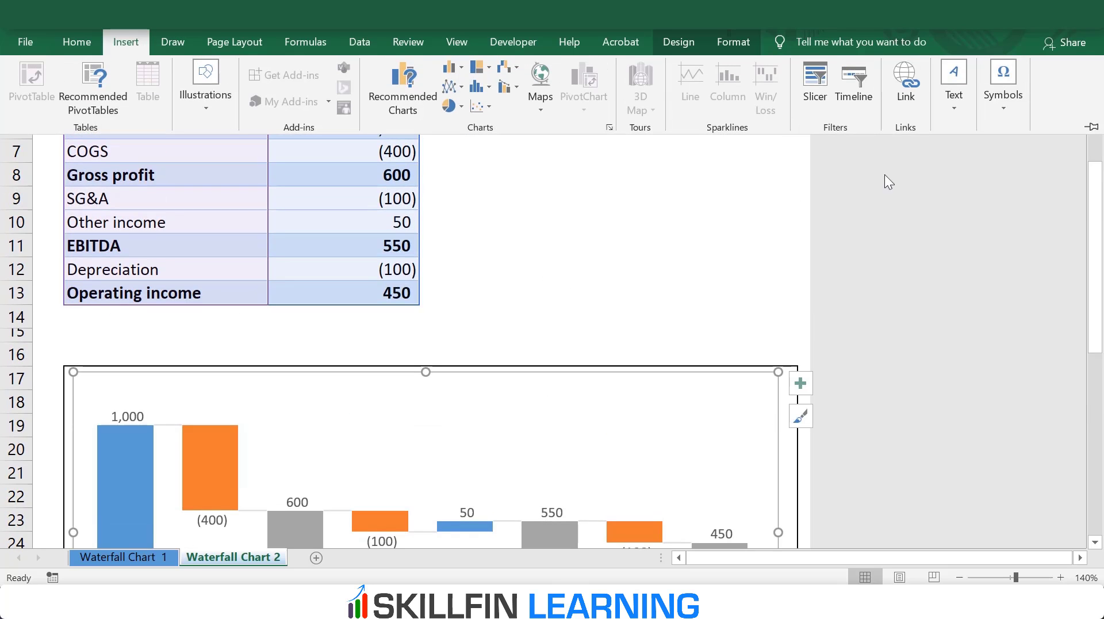
pyautogui.click(949, 82)
pyautogui.click(911, 159)
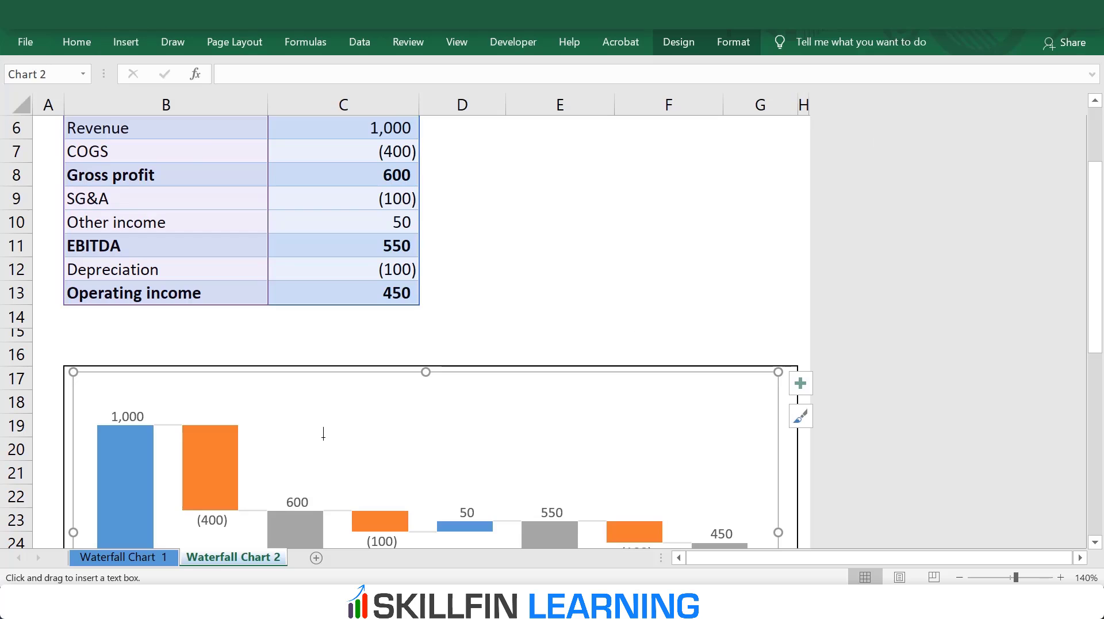
pyautogui.click(316, 348)
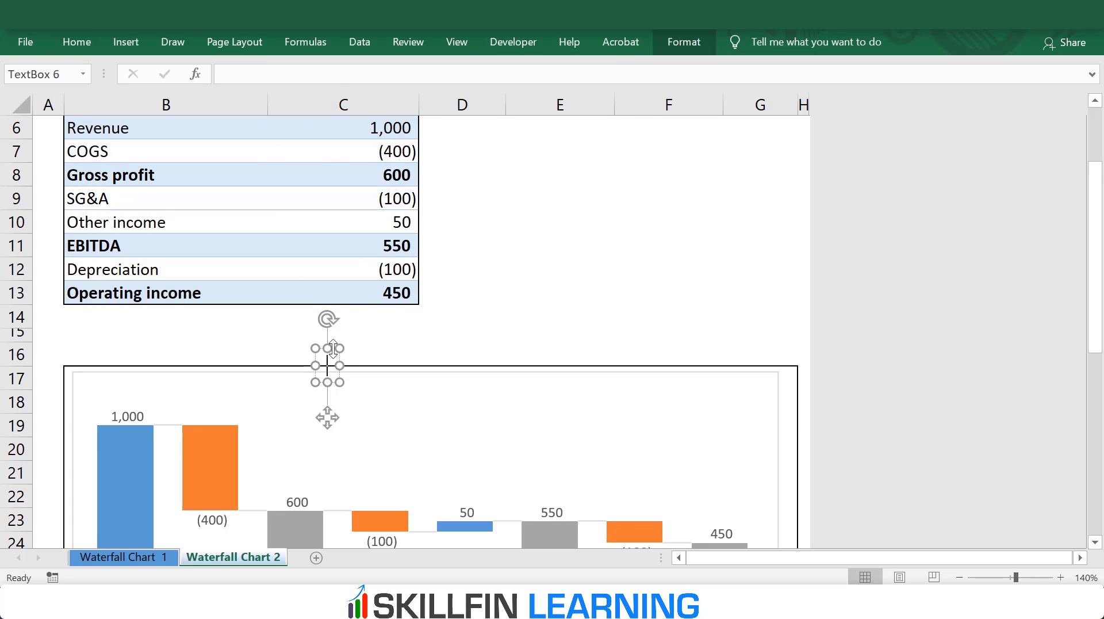
# Step: Link the text box to the table heading in cell B4 with the formula =$B$4
pyautogui.click(246, 74)
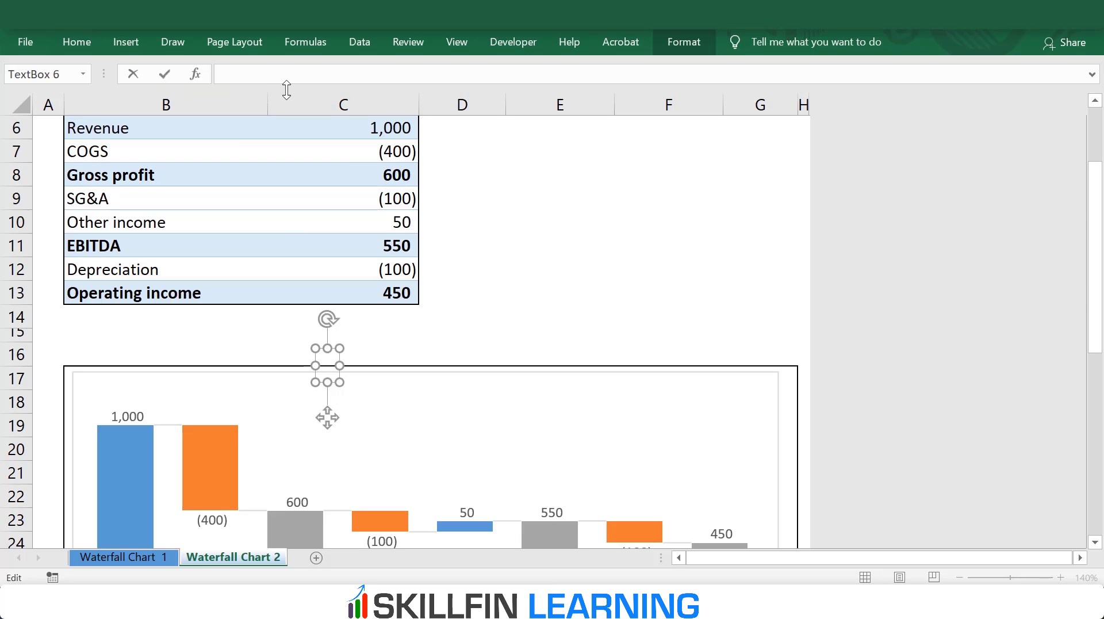
pyautogui.write('=')
pyautogui.scroll(2, 453, 256)
pyautogui.click(83, 202)
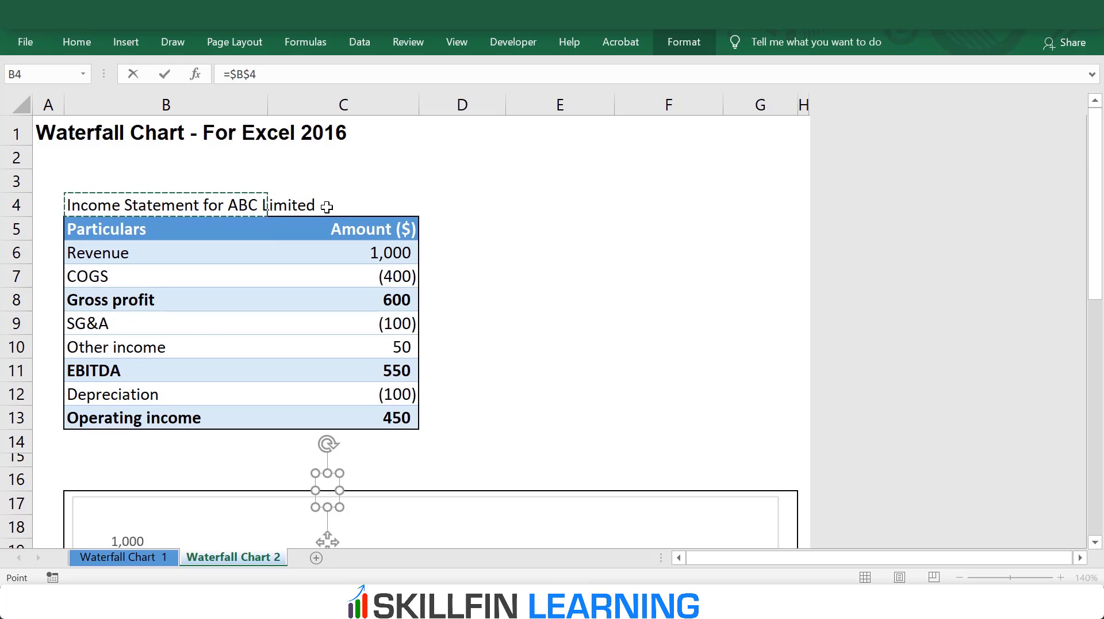
pyautogui.press('Return')
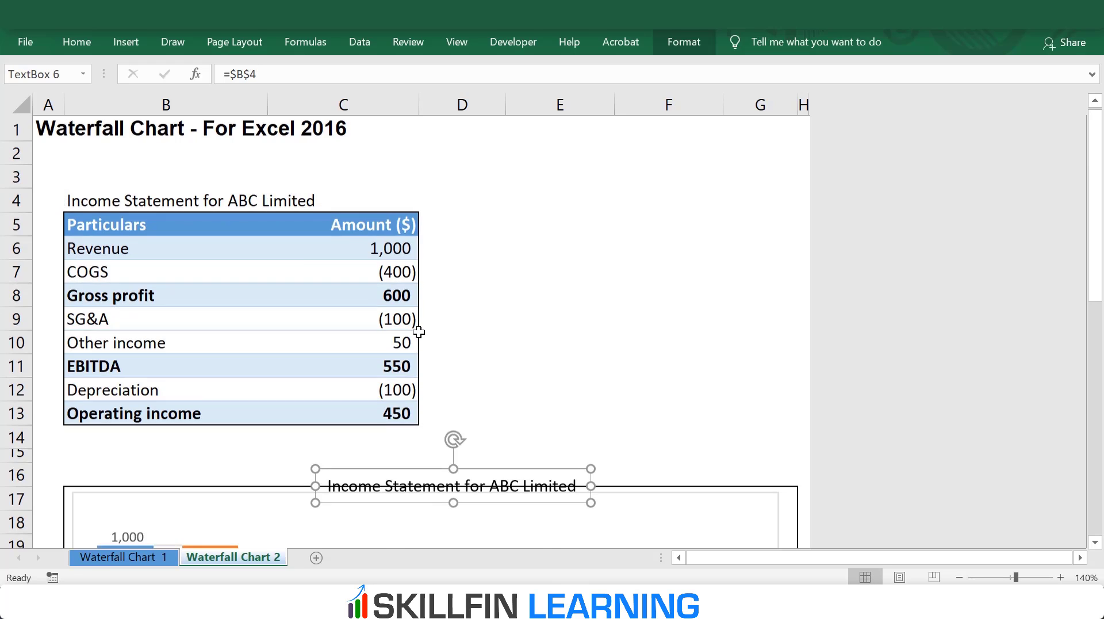
# Step: Move the linked text box down inside the chart area, centred above the bars as its title
pyautogui.scroll(-3, 449, 345)
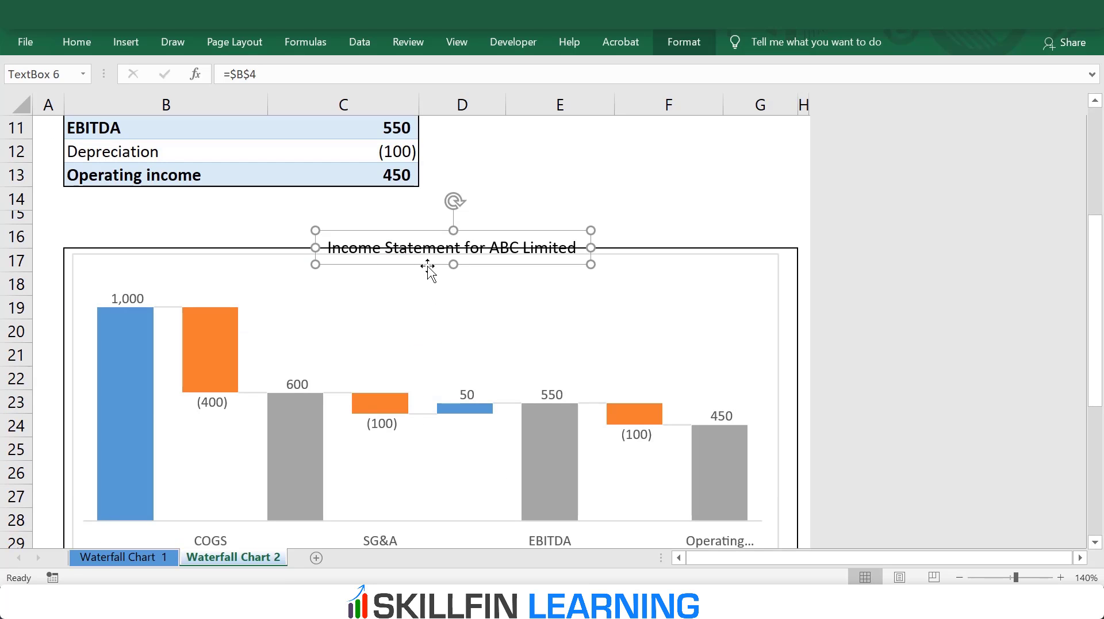
pyautogui.moveTo(427, 266); pyautogui.dragTo(411, 292)
pyautogui.click(540, 214)
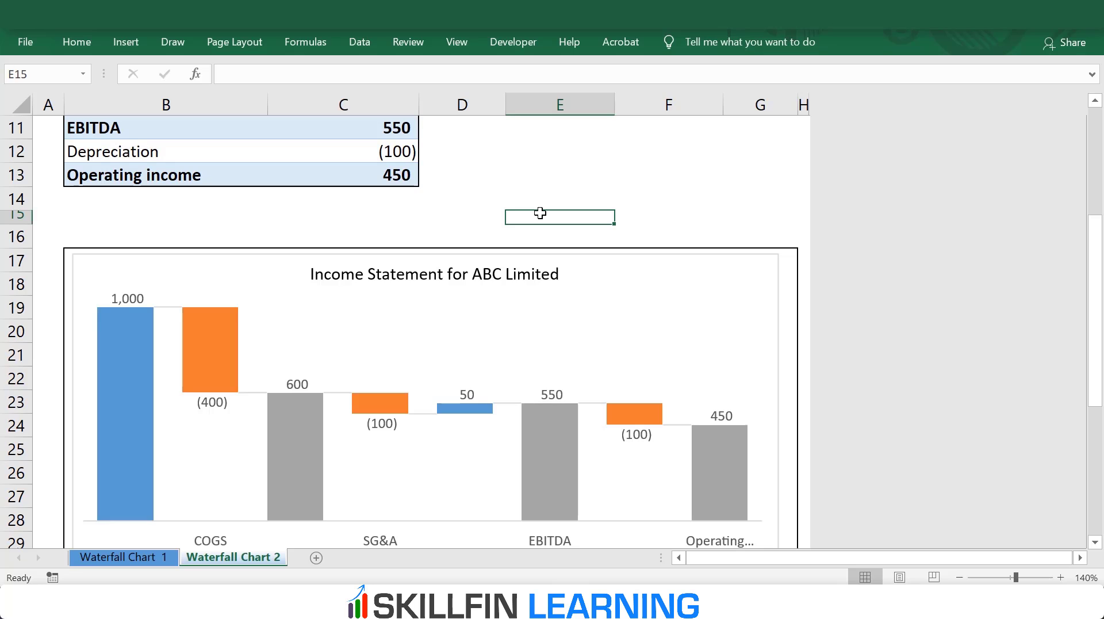
# Step: Change the table heading in cell B4 to "Income Statement for XYZ Limited" and check the linked chart title
pyautogui.scroll(3, 540, 213)
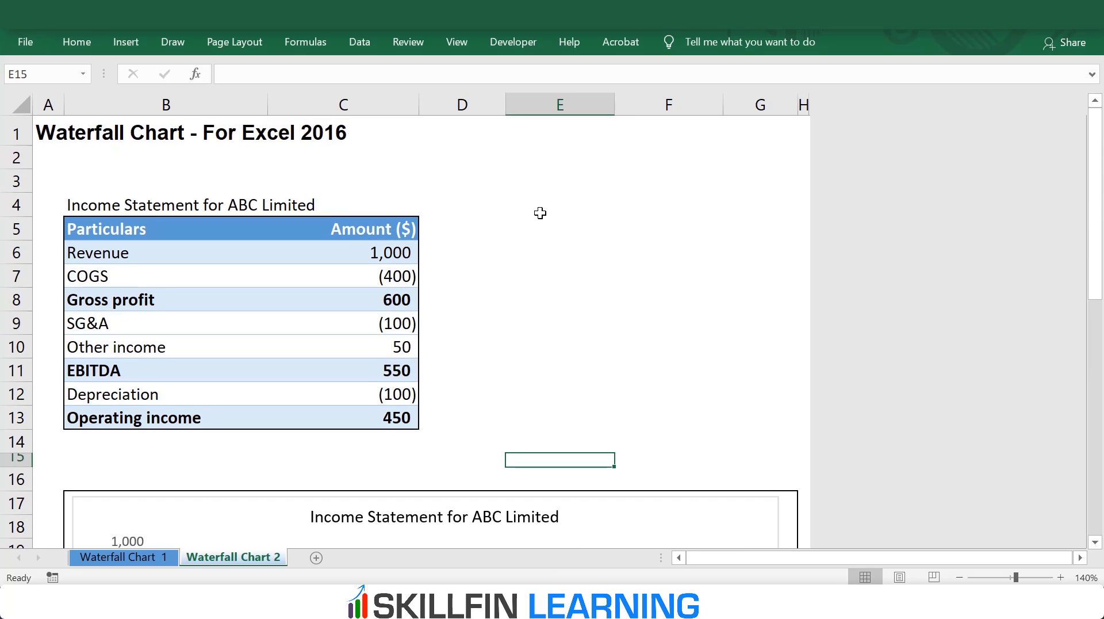
pyautogui.click(85, 205)
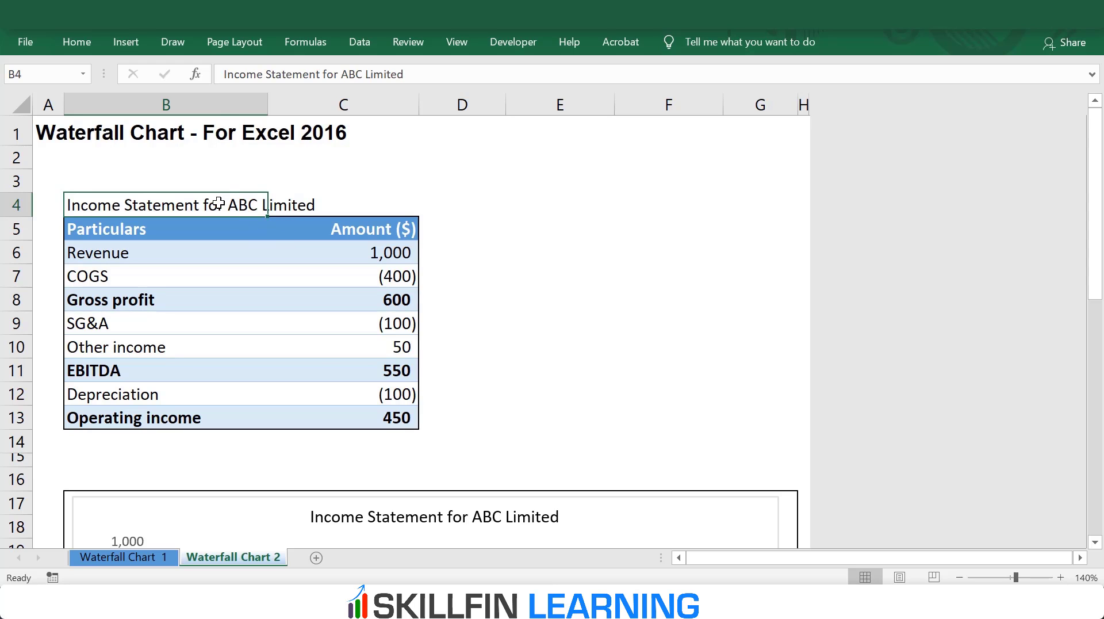
pyautogui.moveTo(342, 73); pyautogui.dragTo(364, 73)
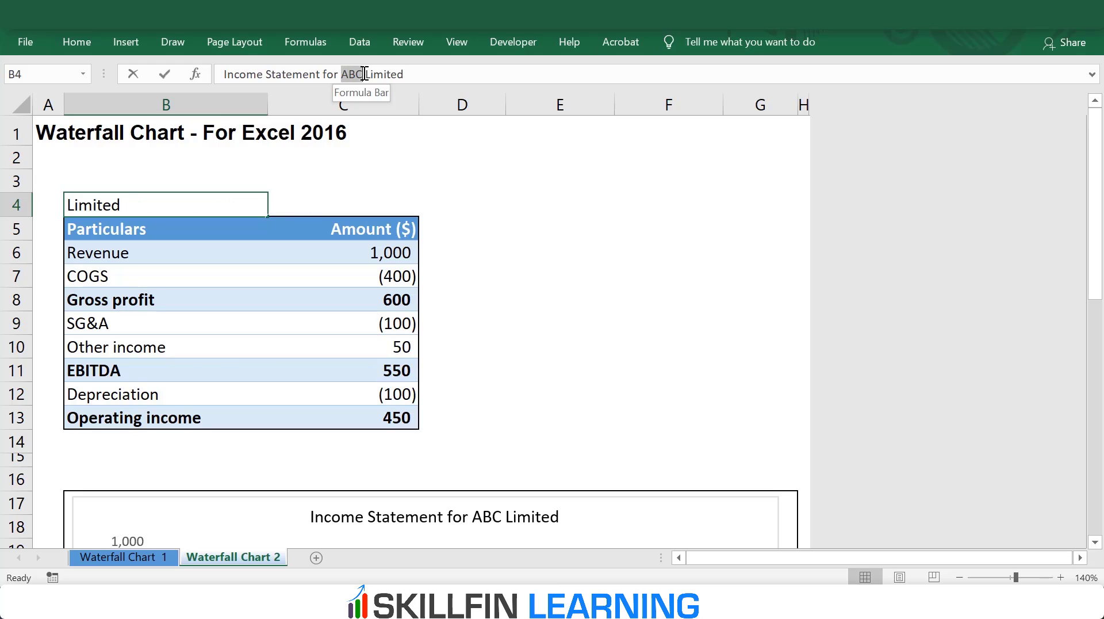
pyautogui.write('XYZ')
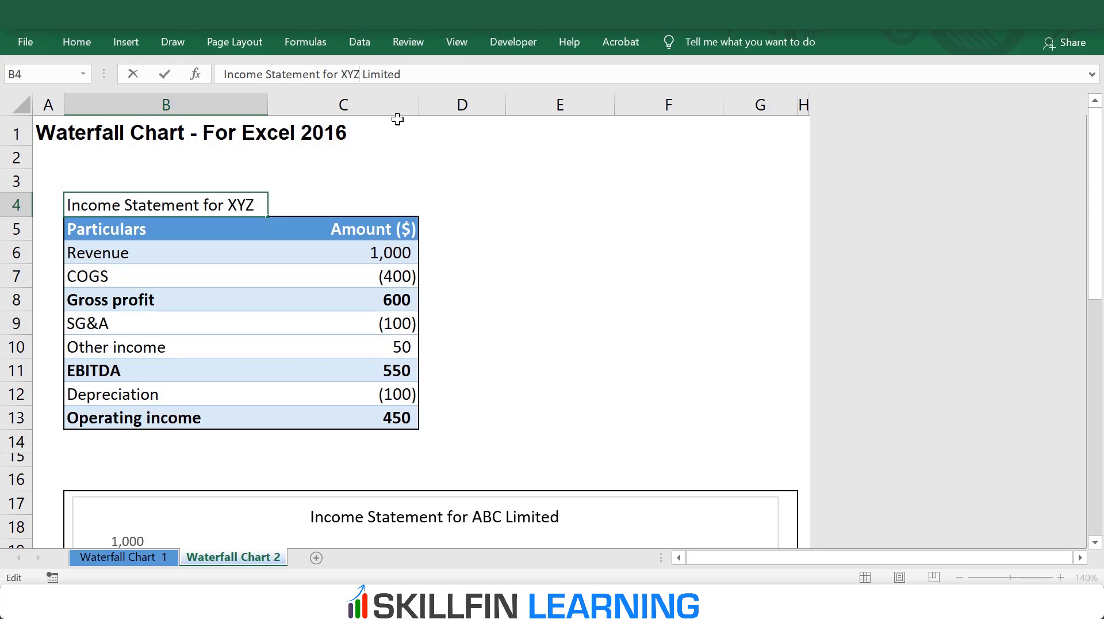
pyautogui.press('Return')
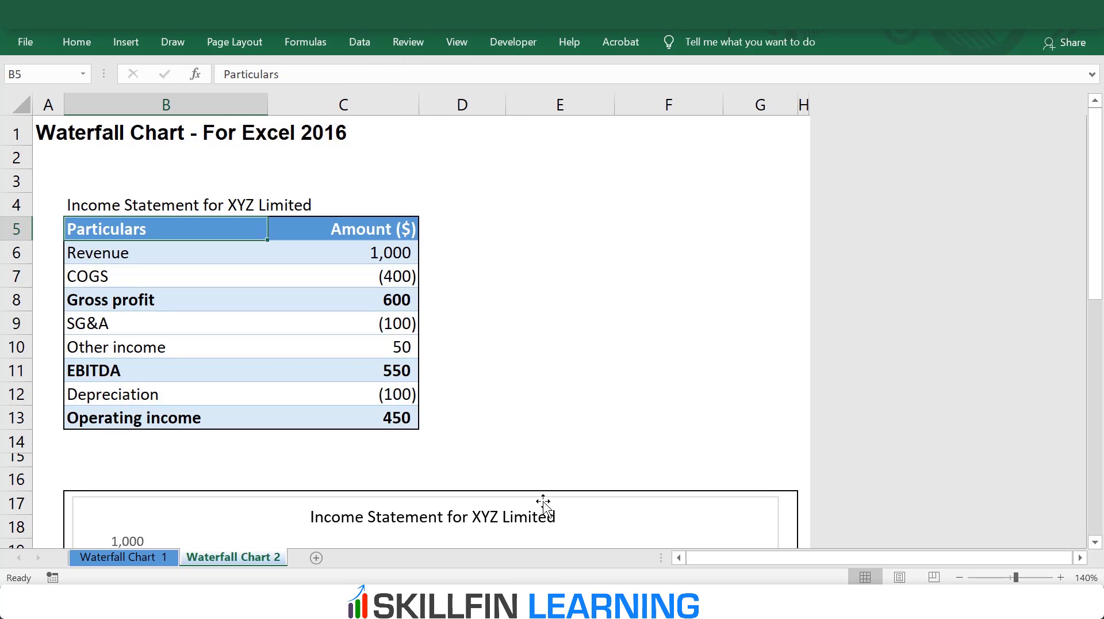
pyautogui.scroll(-3, 619, 352)
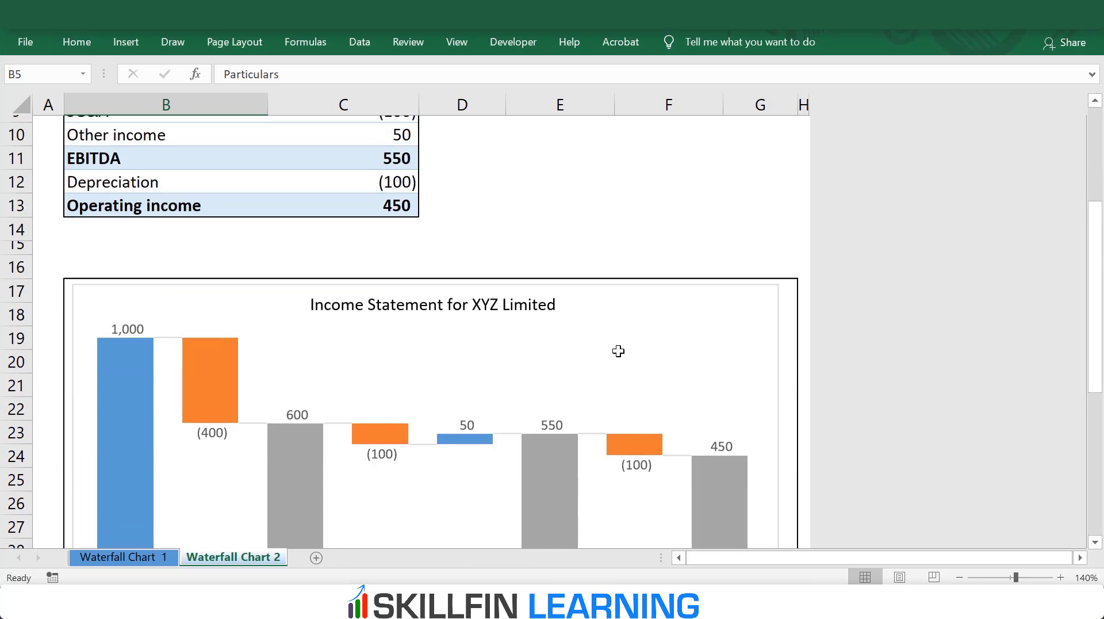
# Step: Group the linked title text box with the income statement waterfall chart, and deselect the group
pyautogui.click(752, 274)
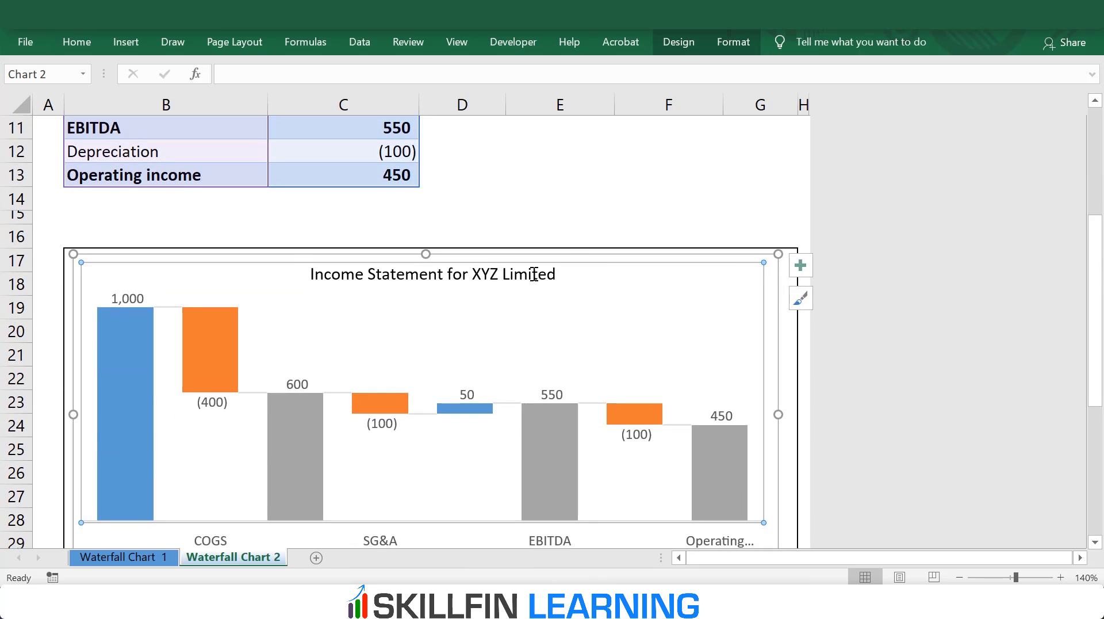
pyautogui.click(534, 274)
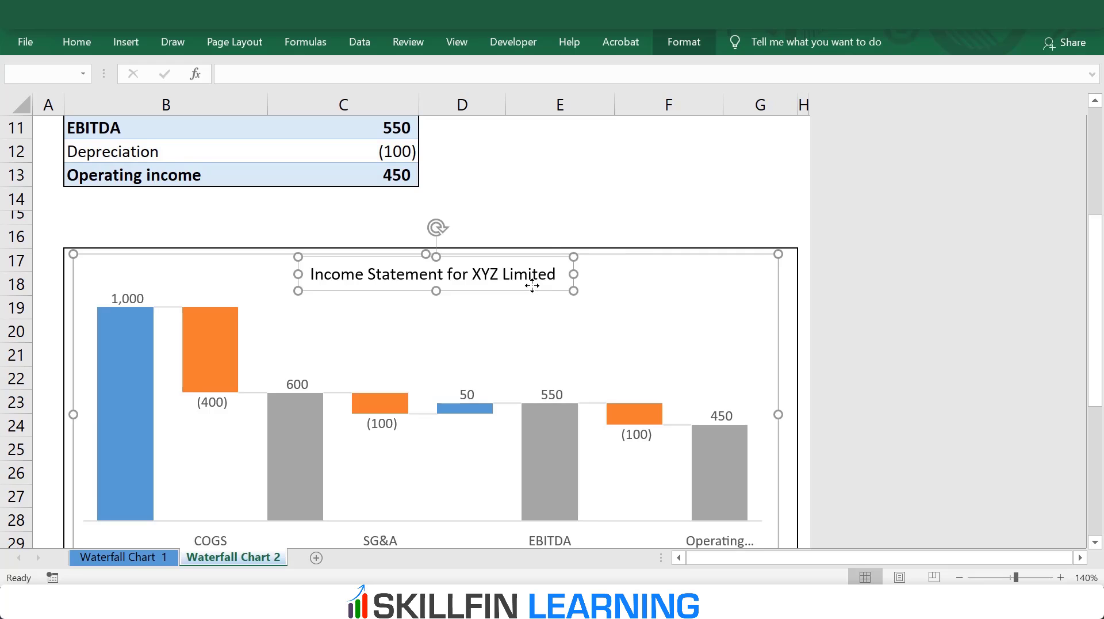
pyautogui.rightClick(531, 285)
pyautogui.moveTo(581, 389)
pyautogui.click(716, 382)
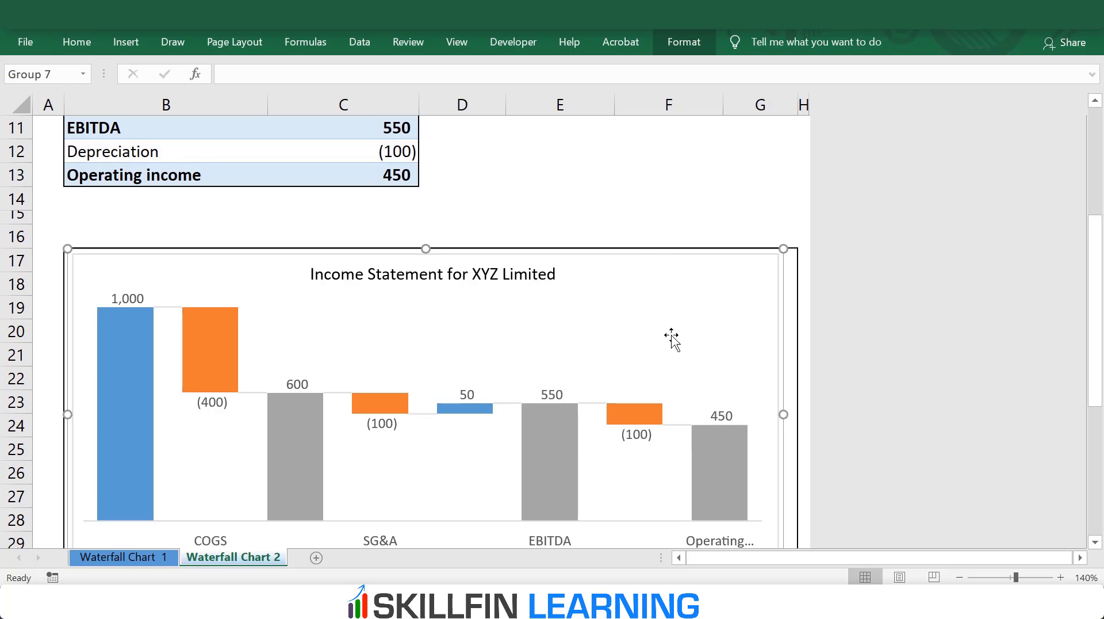
pyautogui.click(671, 339)
pyautogui.click(671, 203)
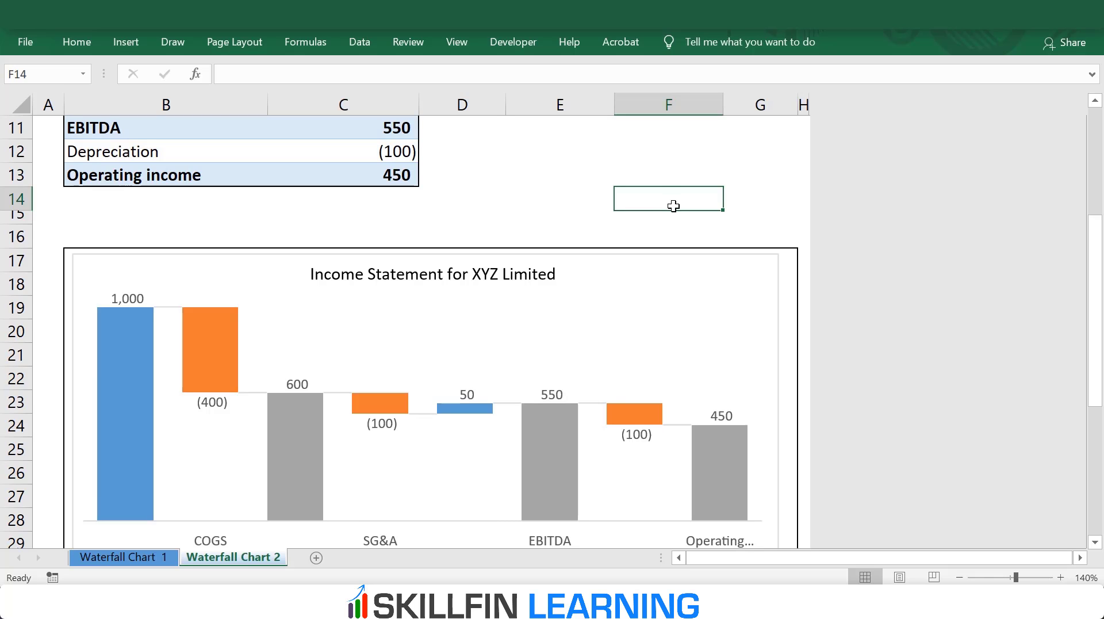
# Step: Examine the fill, border, gap width and connector line options of the waterfall chart's data series
pyautogui.scroll(4, 674, 206)
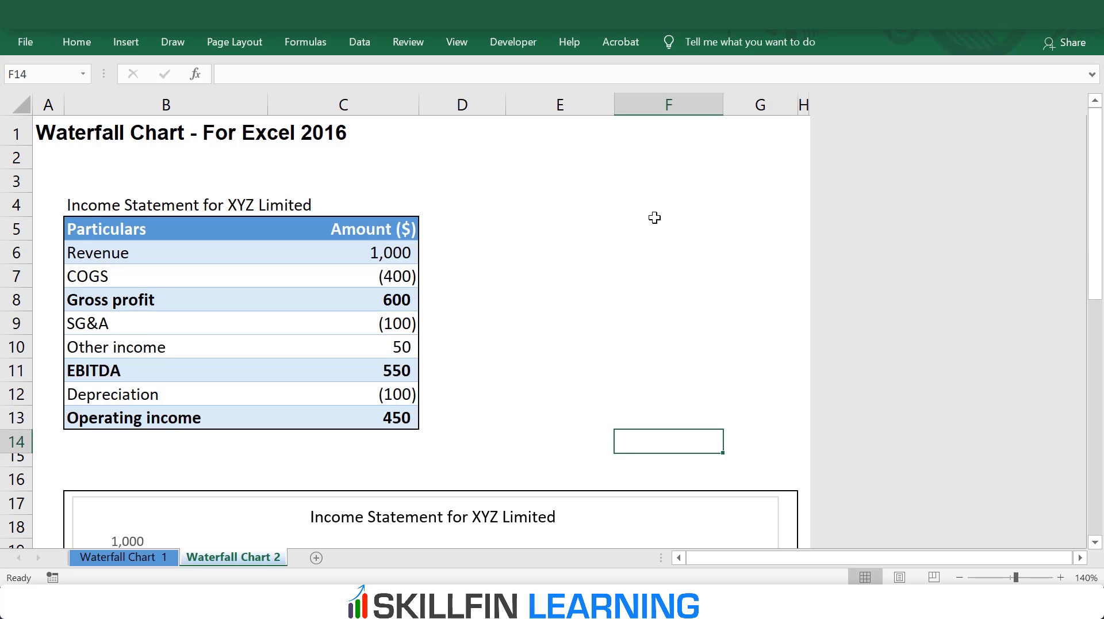
pyautogui.scroll(-5, 655, 217)
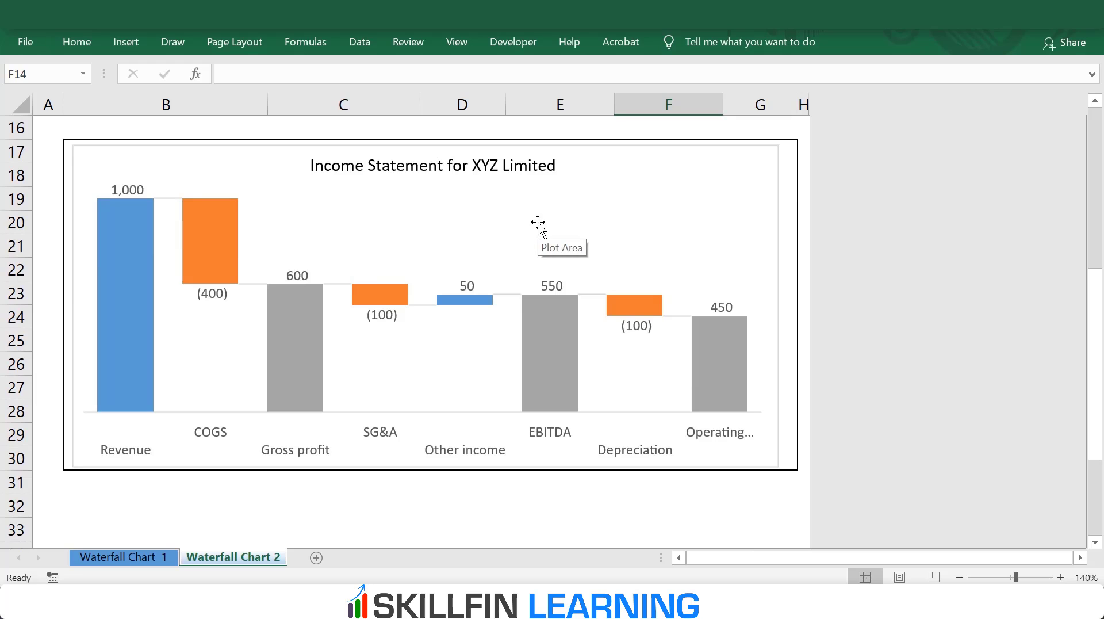
pyautogui.click(253, 285)
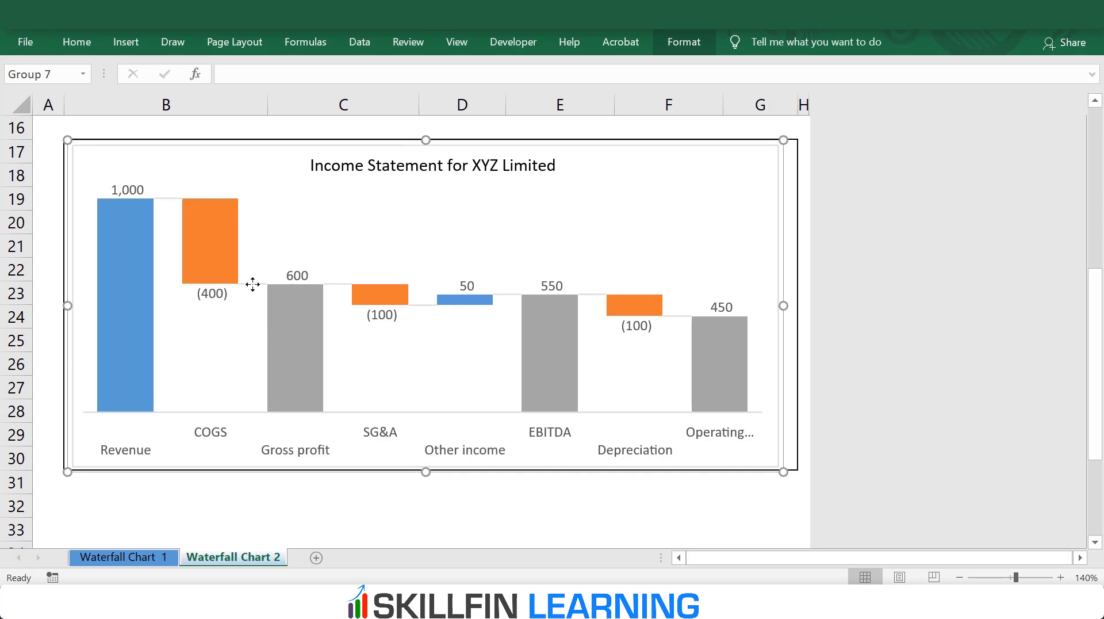
pyautogui.click(253, 284)
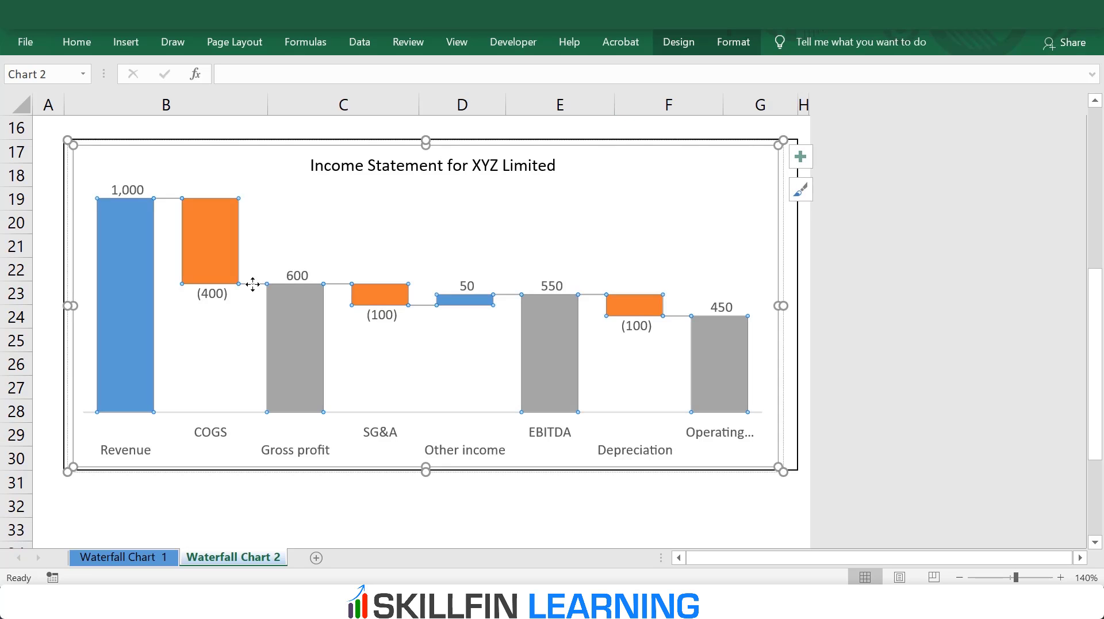
pyautogui.doubleClick(253, 284)
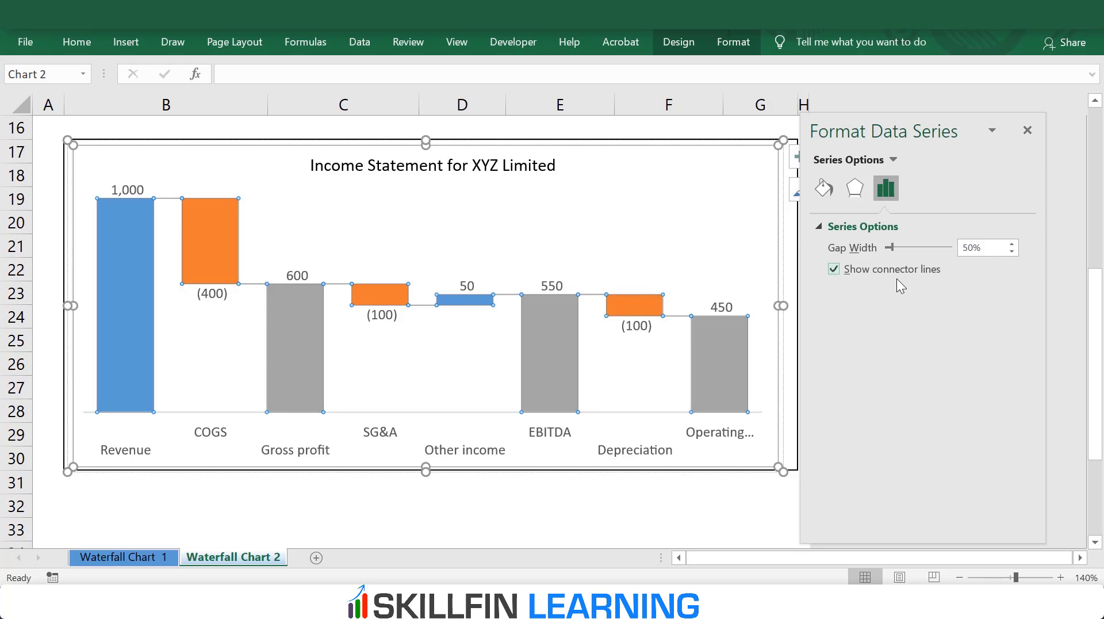
pyautogui.click(834, 188)
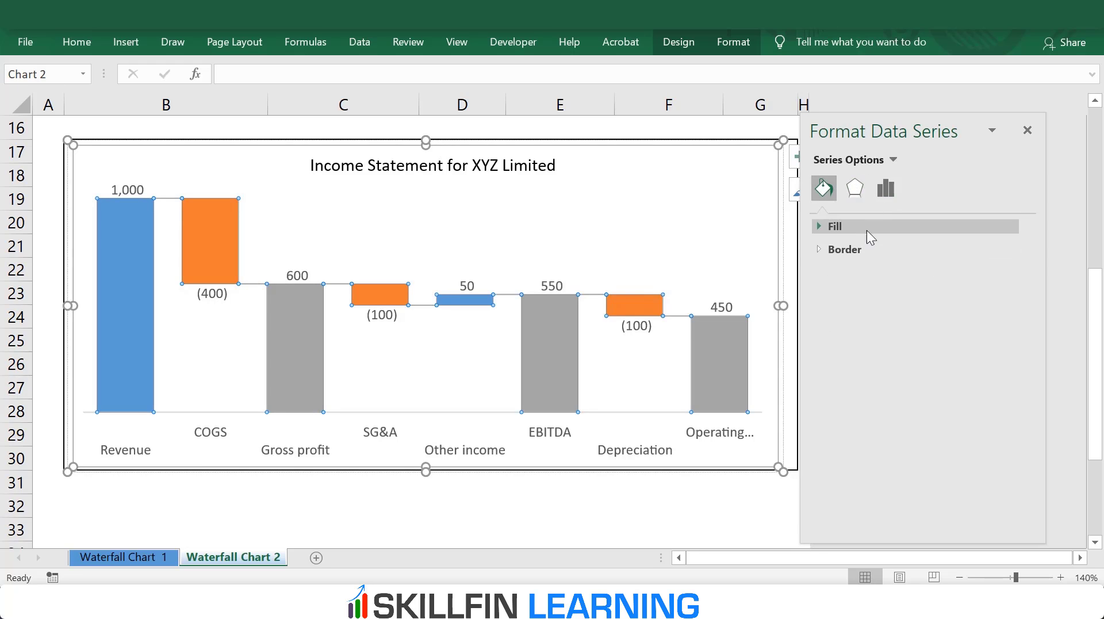
pyautogui.click(870, 248)
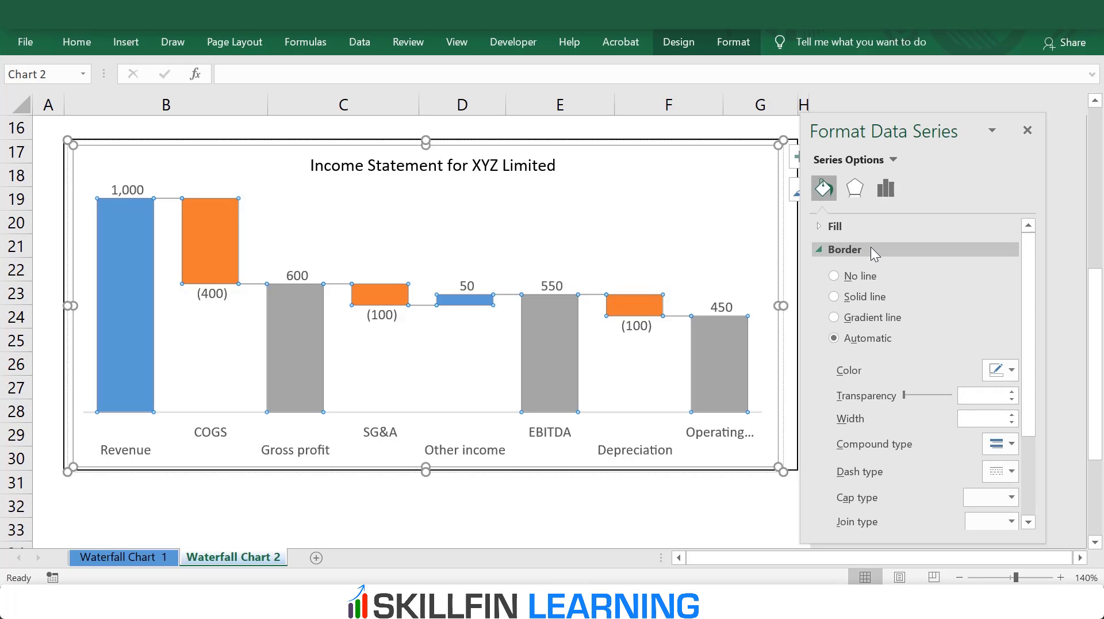
pyautogui.click(886, 189)
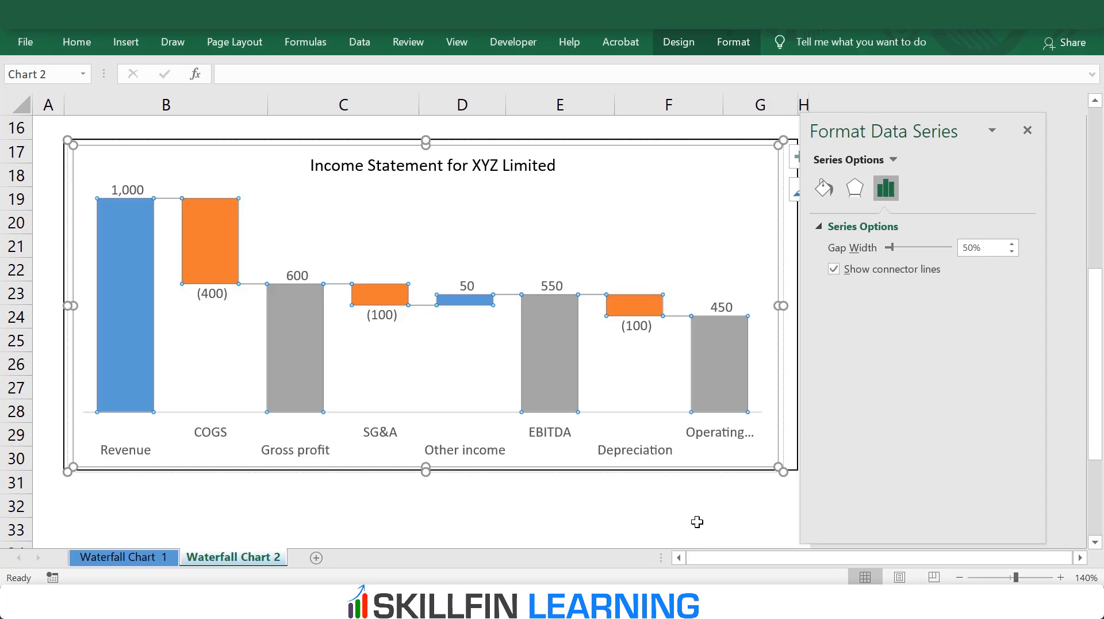
pyautogui.click(473, 502)
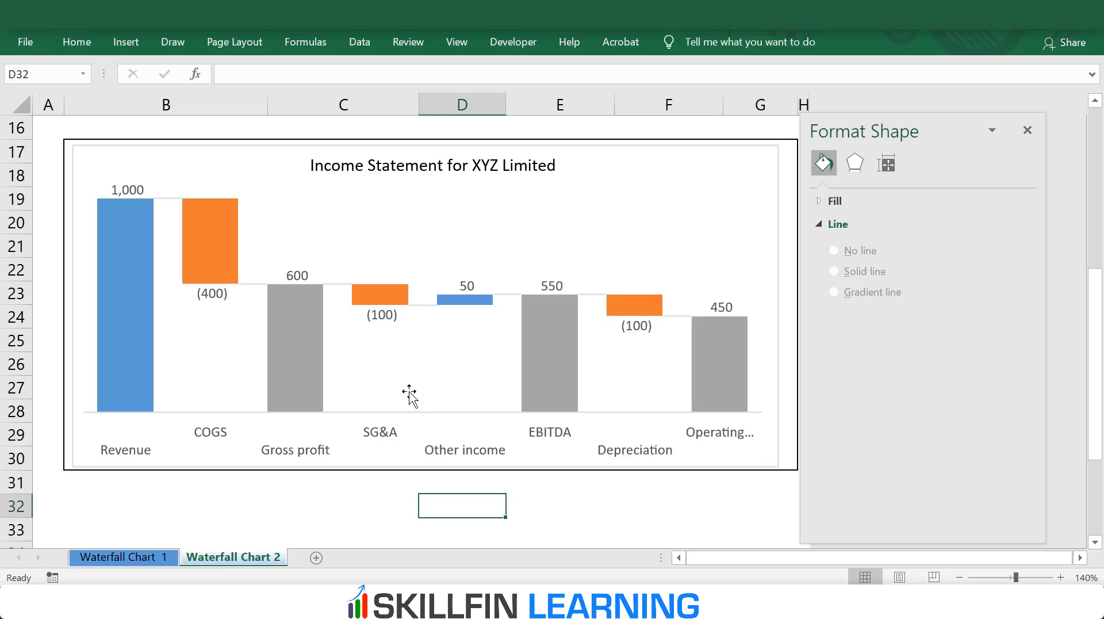
# Step: Fill only the COGS bar of the waterfall chart with standard red
pyautogui.click(215, 241)
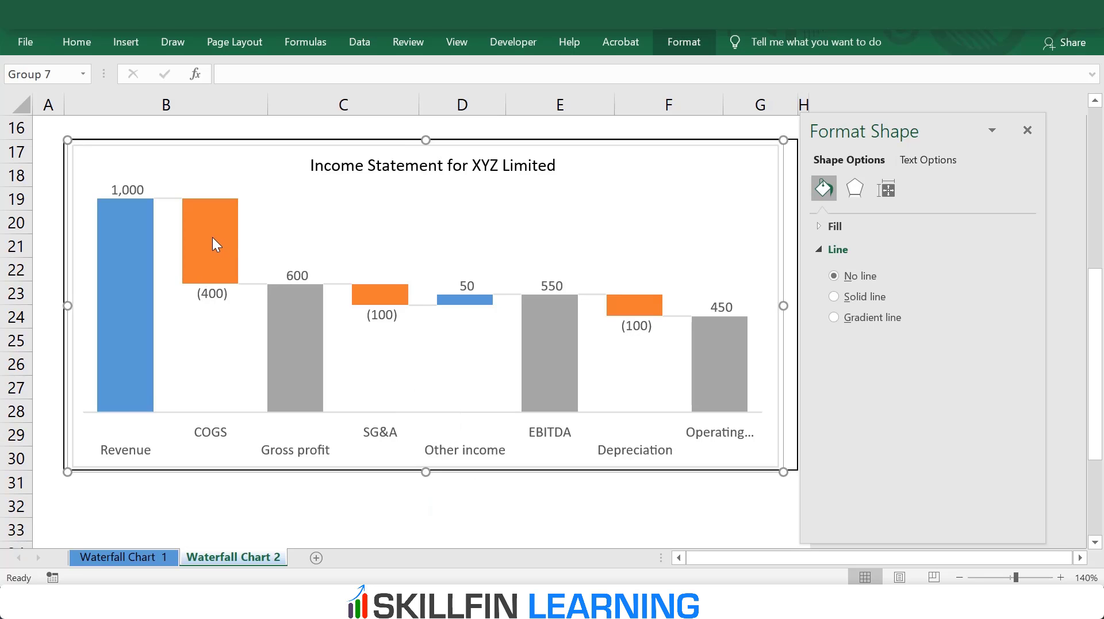
pyautogui.click(212, 237)
pyautogui.click(212, 237)
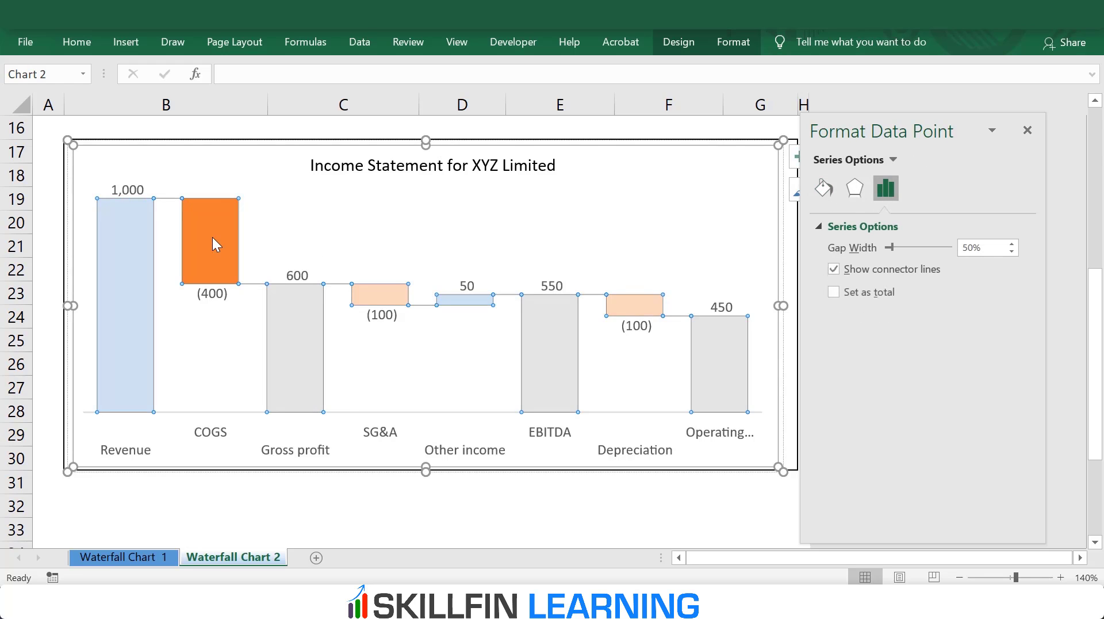
pyautogui.rightClick(212, 237)
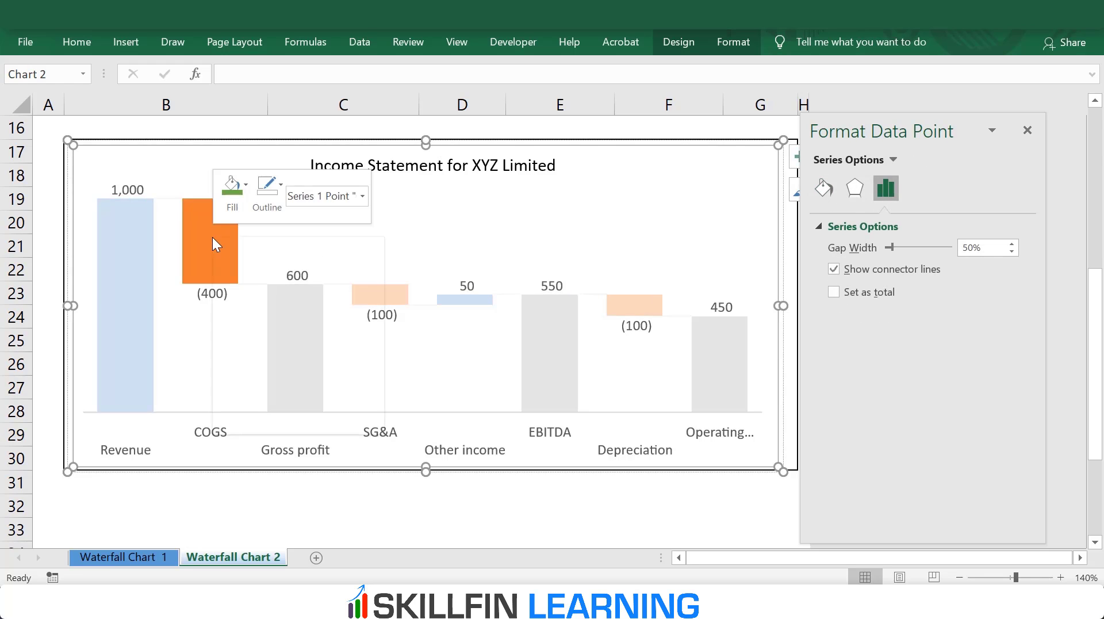
pyautogui.click(248, 187)
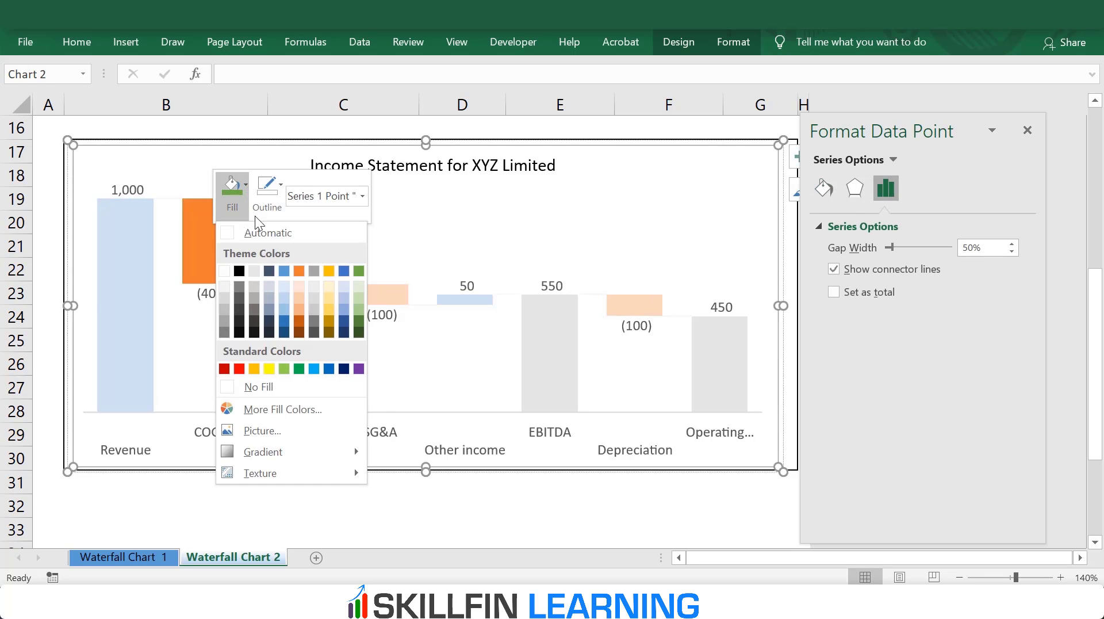
pyautogui.click(241, 367)
pyautogui.click(249, 483)
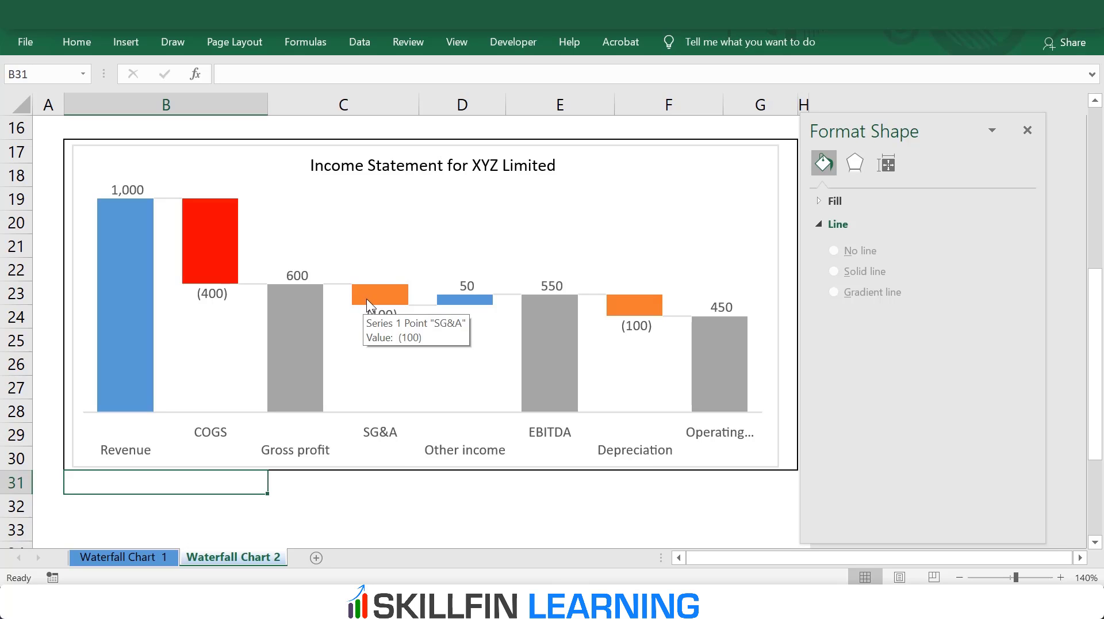
# Step: Set the COGS amount in cell C7 to positive 400 and check how the chart responds
pyautogui.scroll(3, 391, 312)
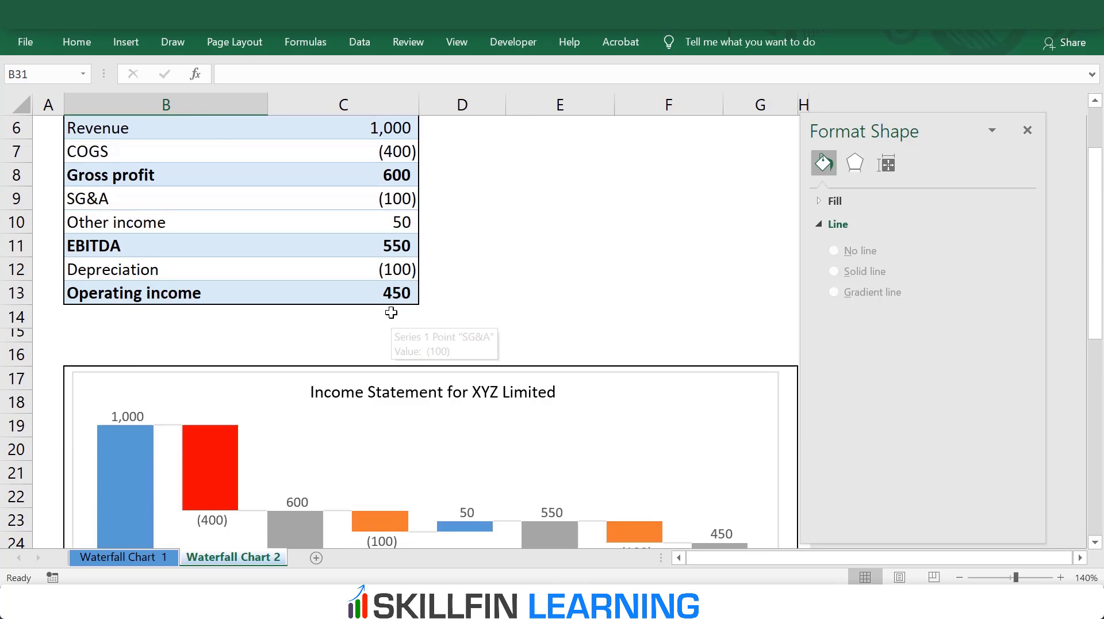
pyautogui.scroll(2, 391, 313)
pyautogui.click(389, 277)
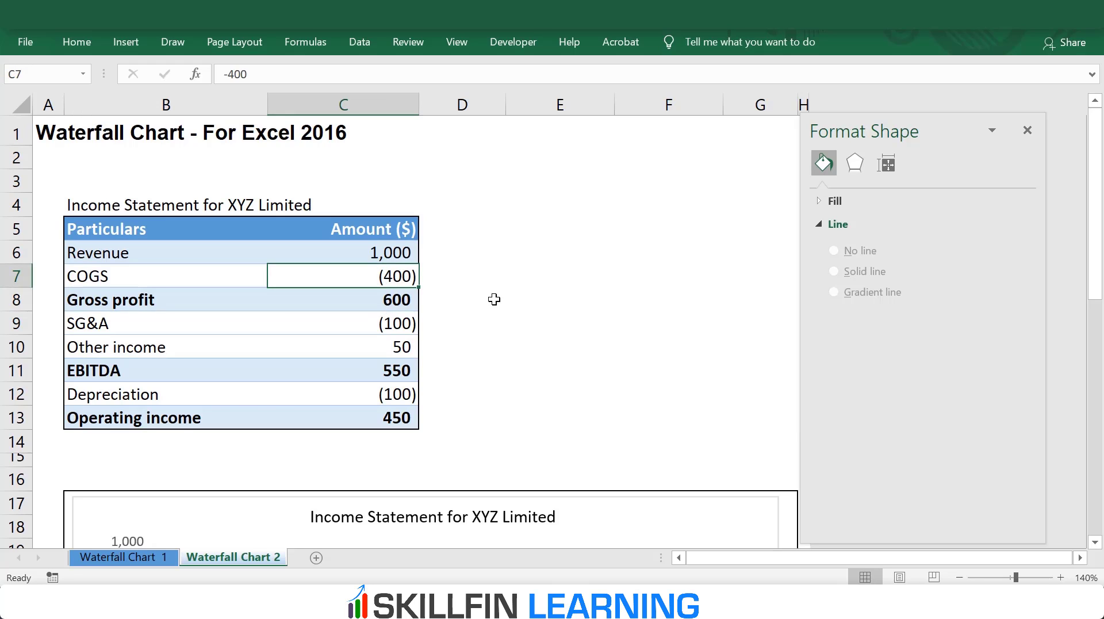
pyautogui.write('400')
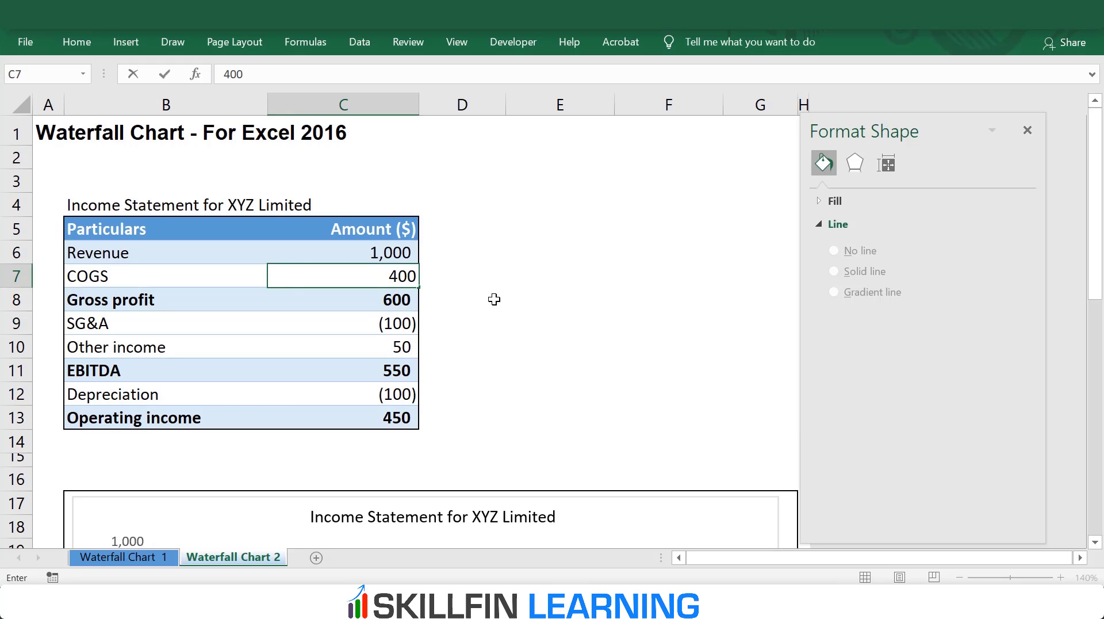
pyautogui.press('Return')
pyautogui.scroll(-5, 523, 316)
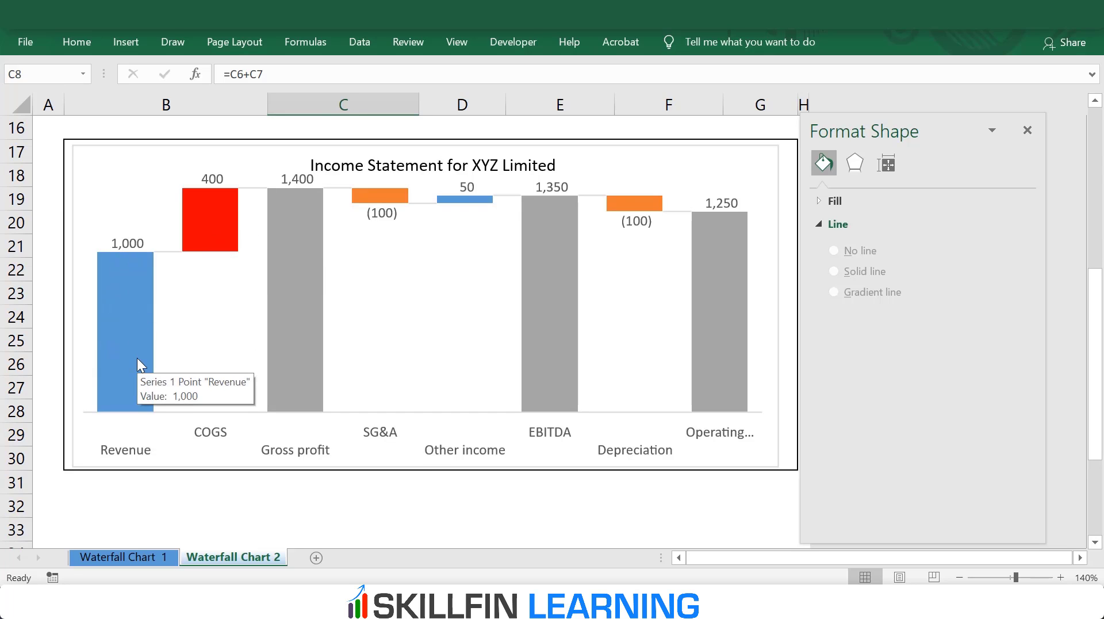
# Step: Undo the COGS amount change and the red fill of its bar, and close the formatting pane
pyautogui.scroll(5, 140, 360)
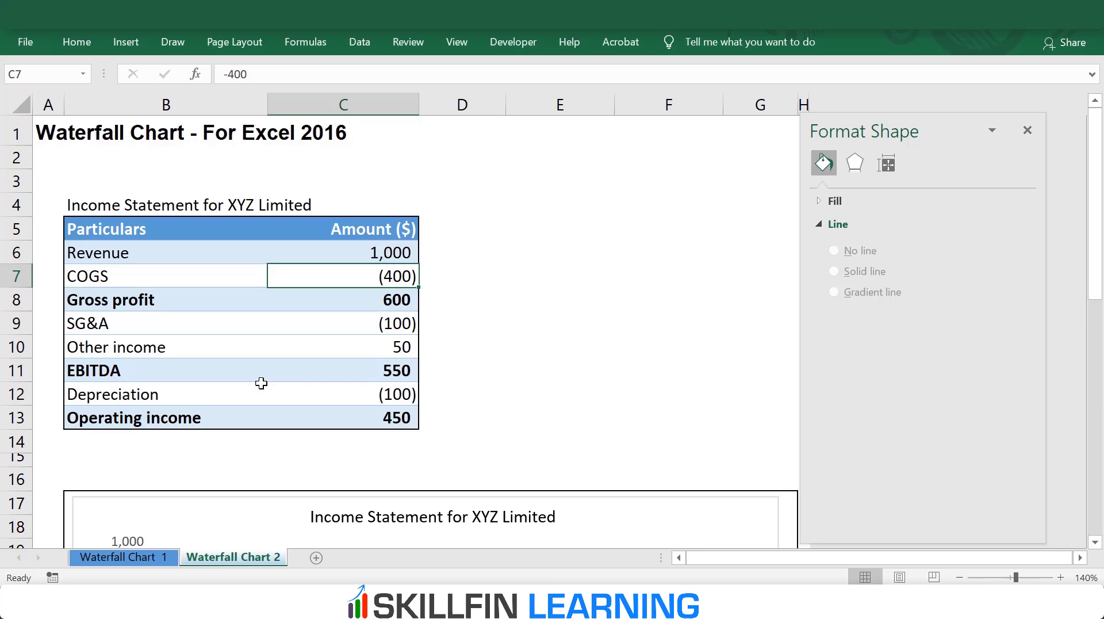
pyautogui.scroll(-3, 261, 383)
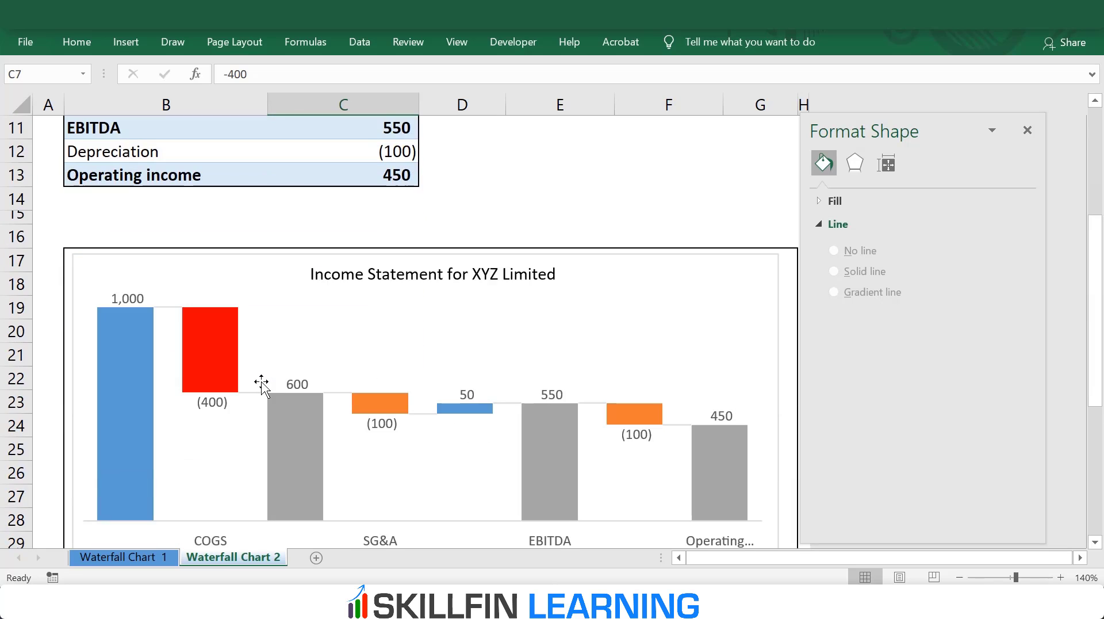
pyautogui.scroll(3, 259, 382)
pyautogui.scroll(-2, 532, 364)
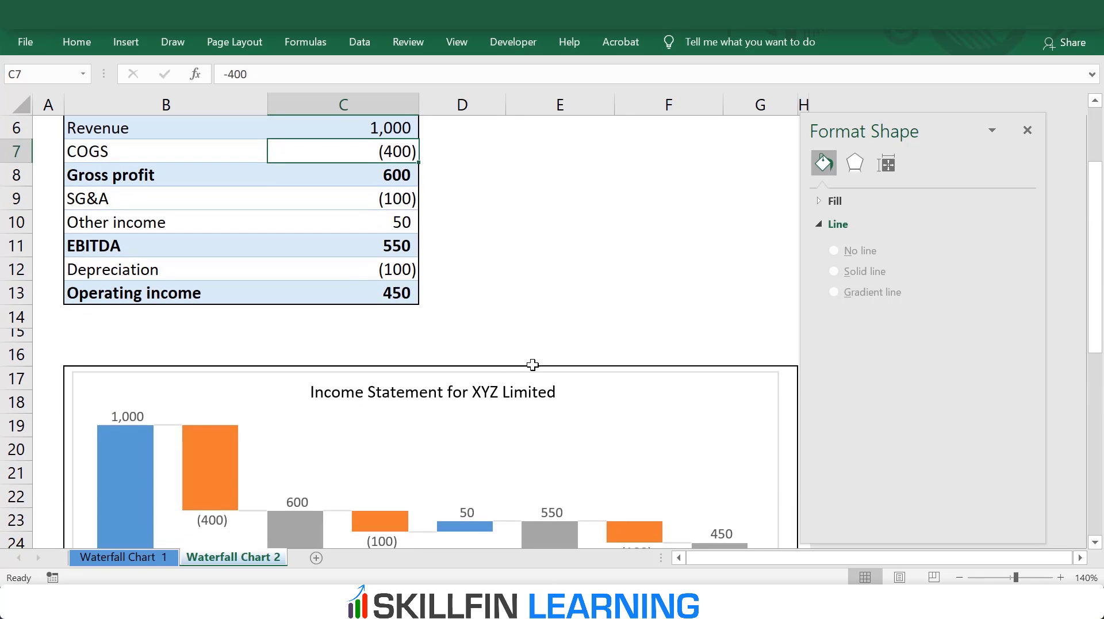
pyautogui.click(554, 333)
pyautogui.scroll(-3, 575, 345)
pyautogui.click(753, 498)
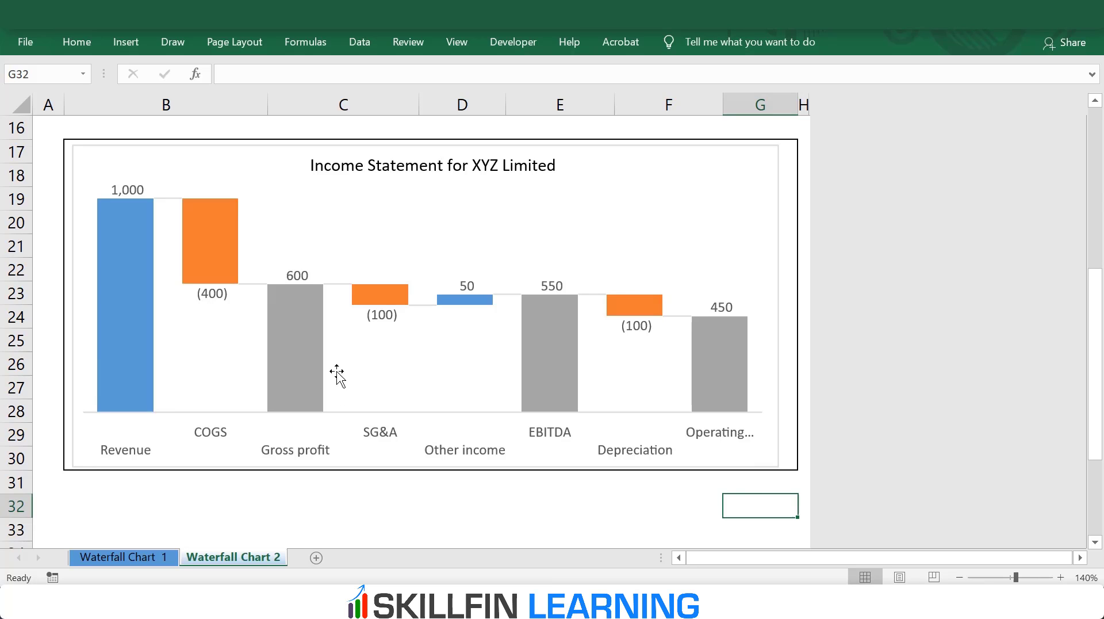
# Step: Apply the built-in Blue theme colours to the workbook and review the recoloured income statement chart
pyautogui.click(255, 183)
pyautogui.click(266, 194)
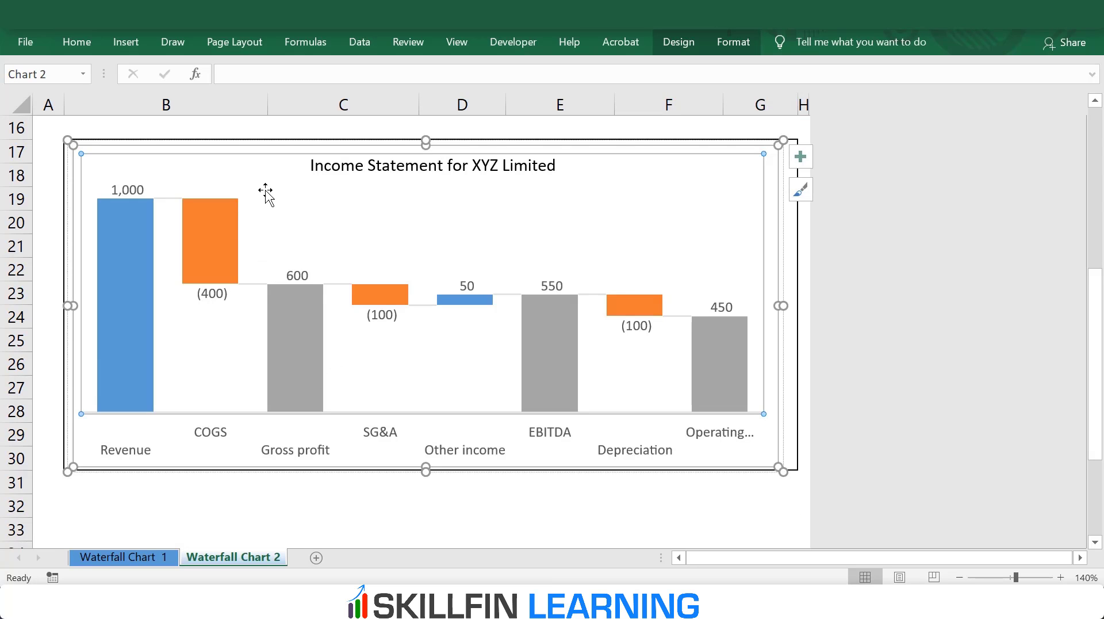
pyautogui.click(229, 45)
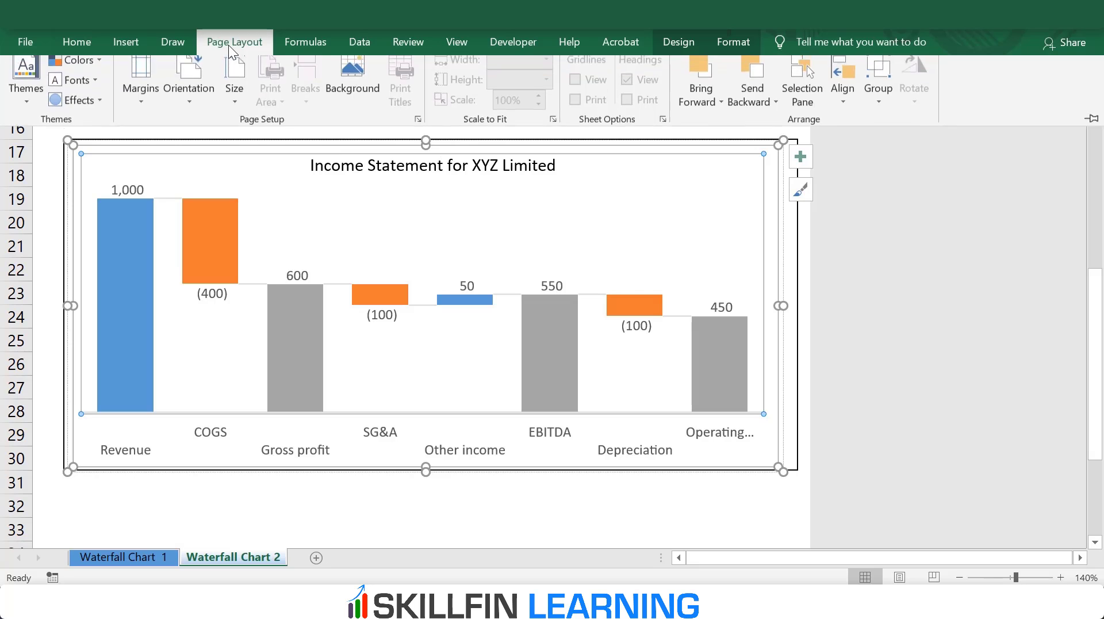
pyautogui.click(101, 64)
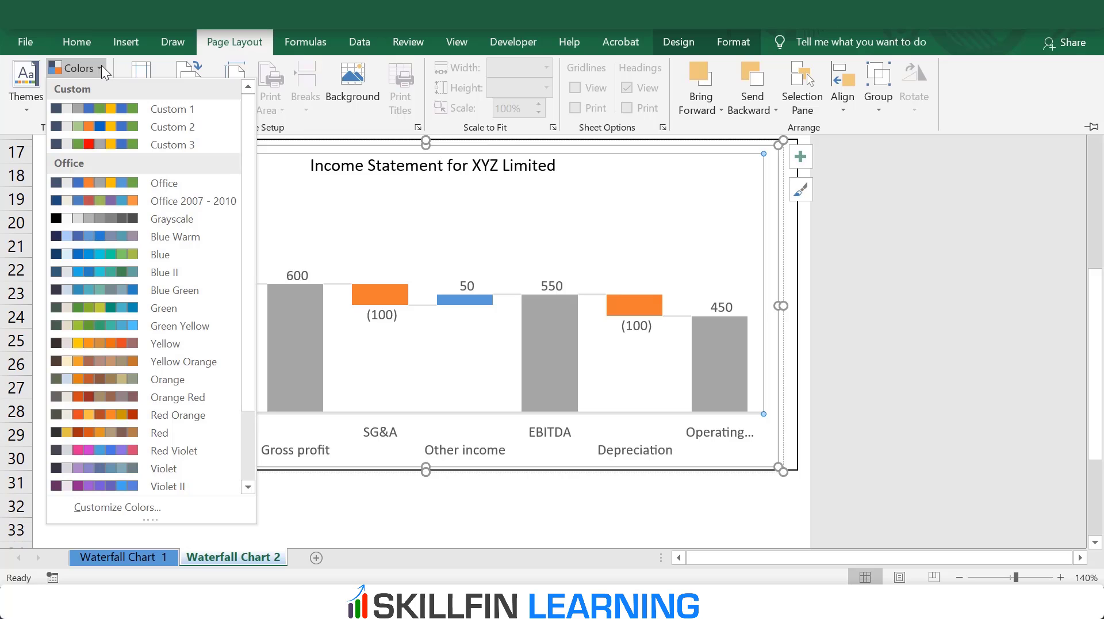
pyautogui.click(143, 249)
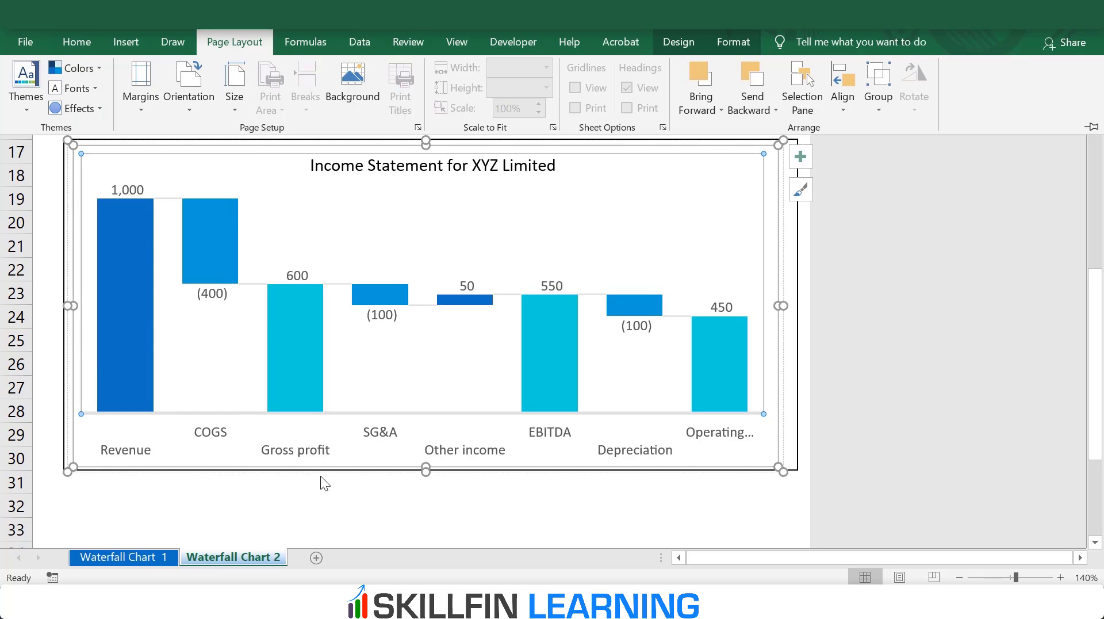
pyautogui.scroll(2, 439, 419)
pyautogui.scroll(-2, 426, 357)
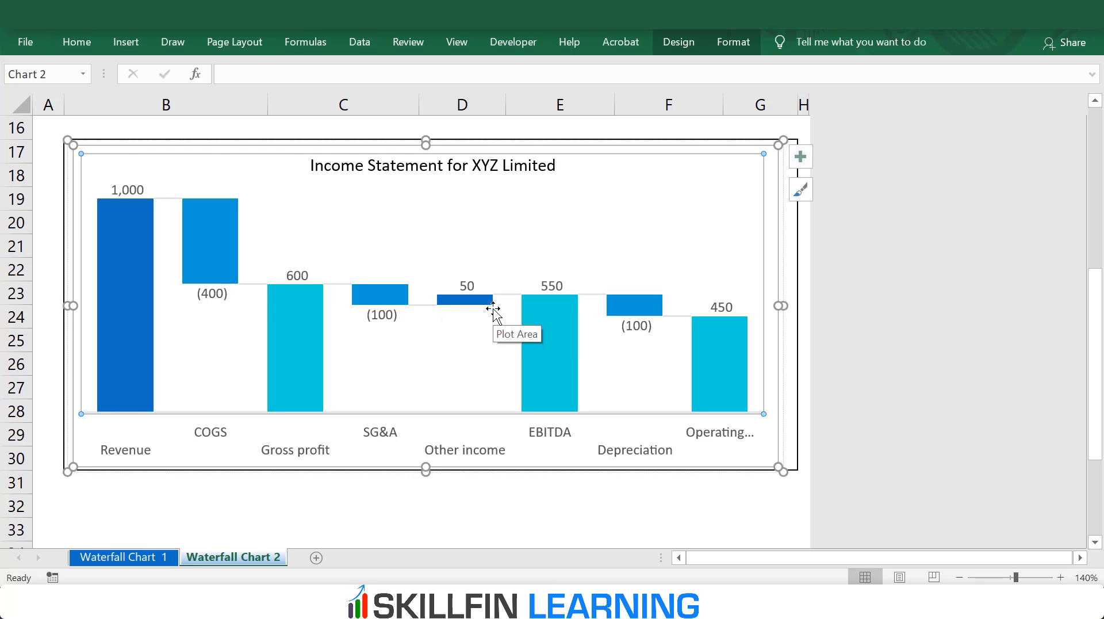
# Step: Set the COGS amount in C7 to 400 and check the bar colours in the charts on both sheets
pyautogui.scroll(5, 493, 309)
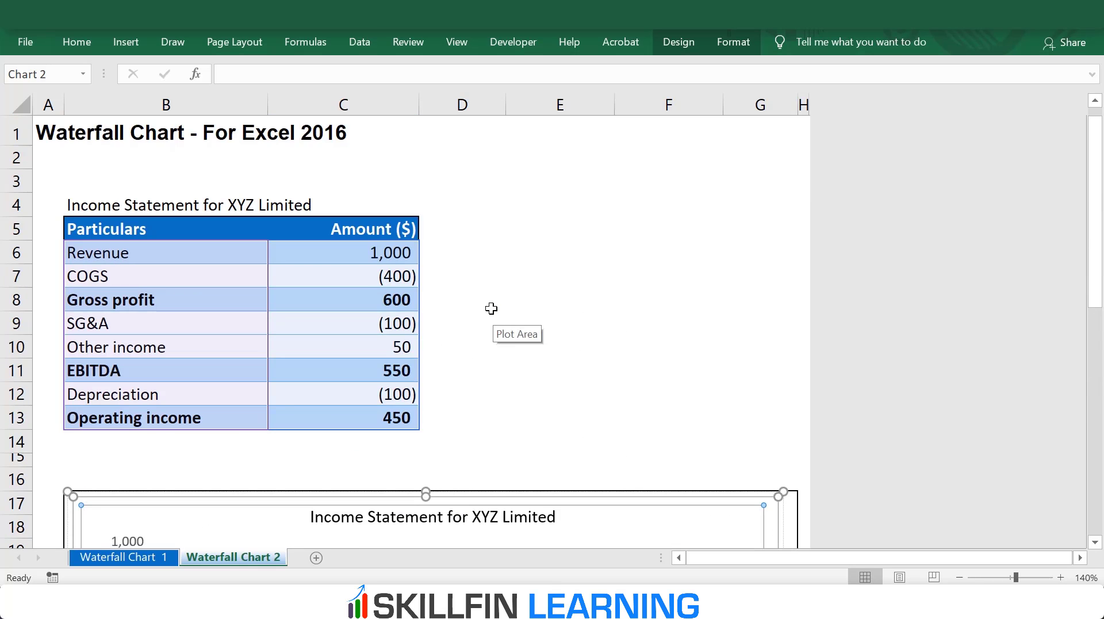
pyautogui.click(397, 278)
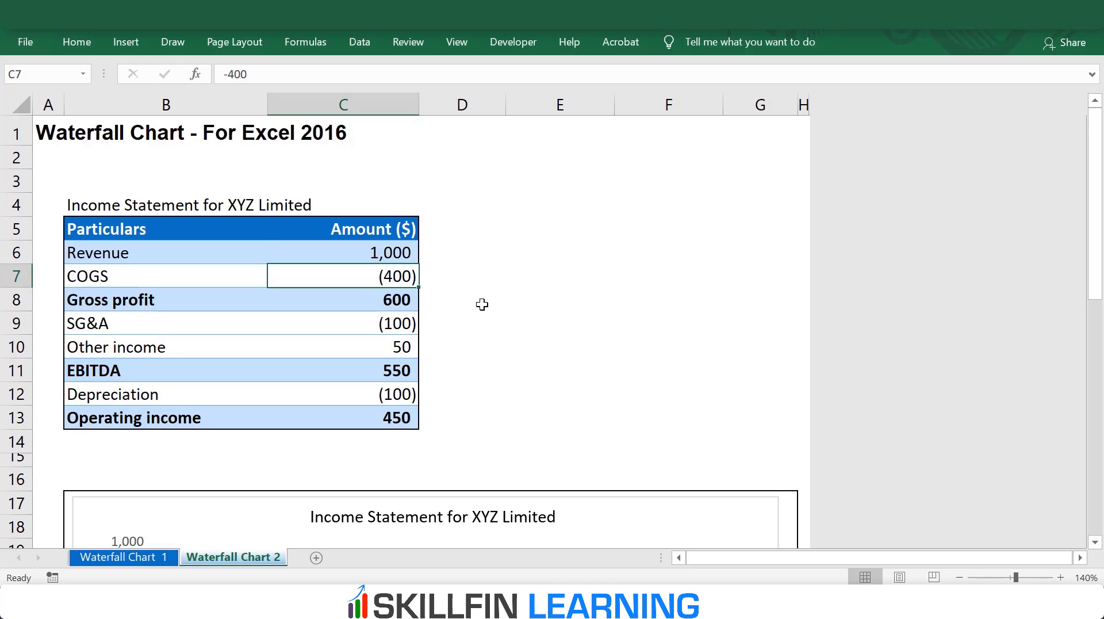
pyautogui.write('400')
pyautogui.press('Return')
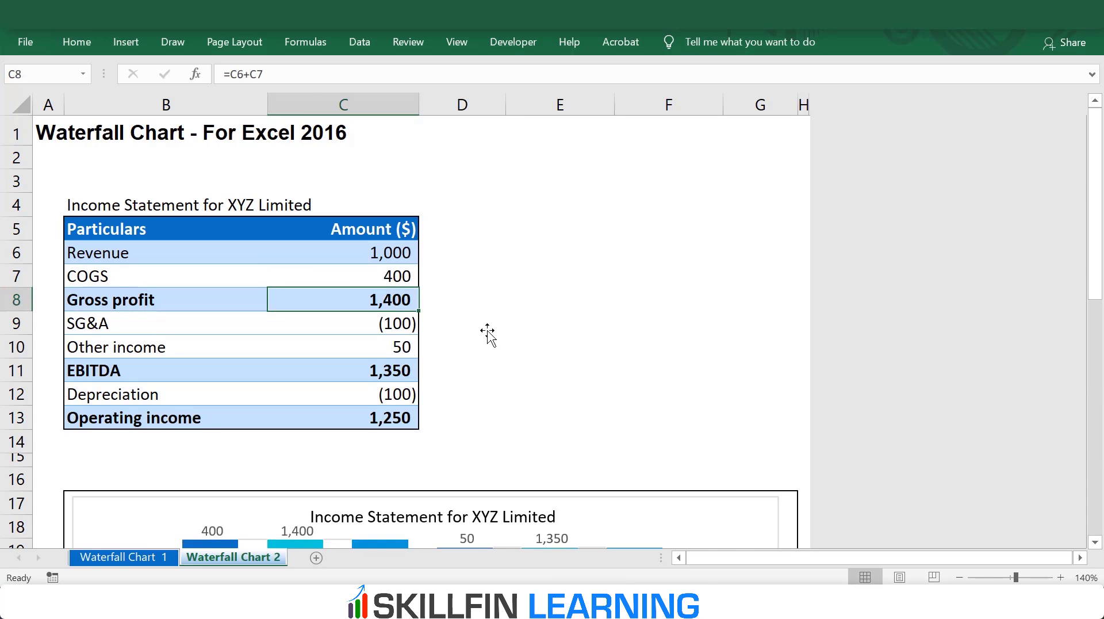
pyautogui.scroll(-5, 488, 333)
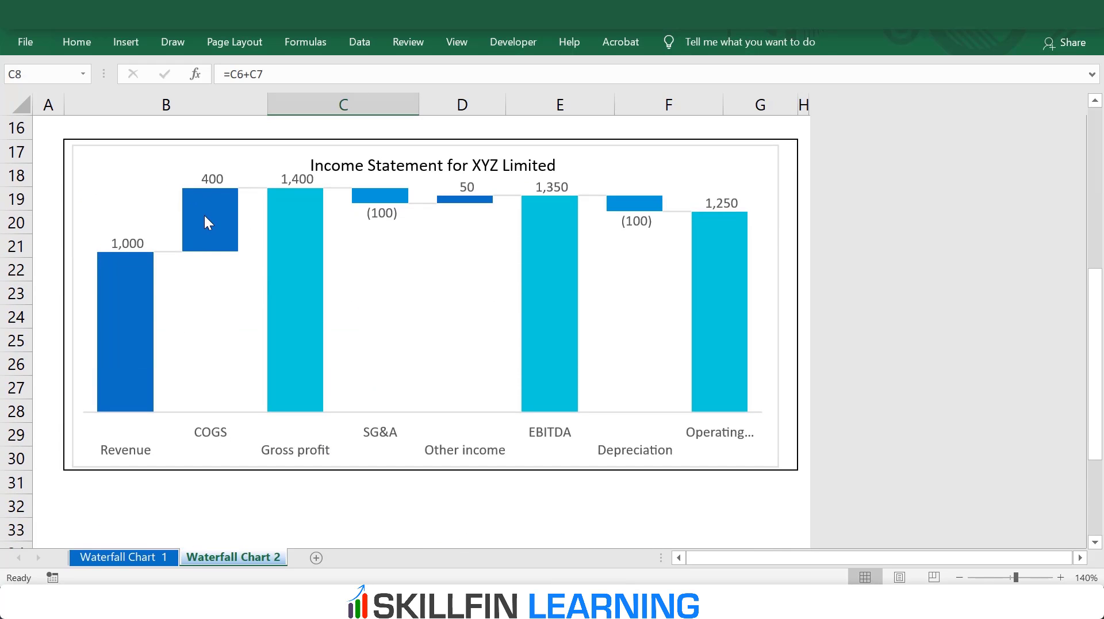
pyautogui.moveTo(219, 229)
pyautogui.click(164, 560)
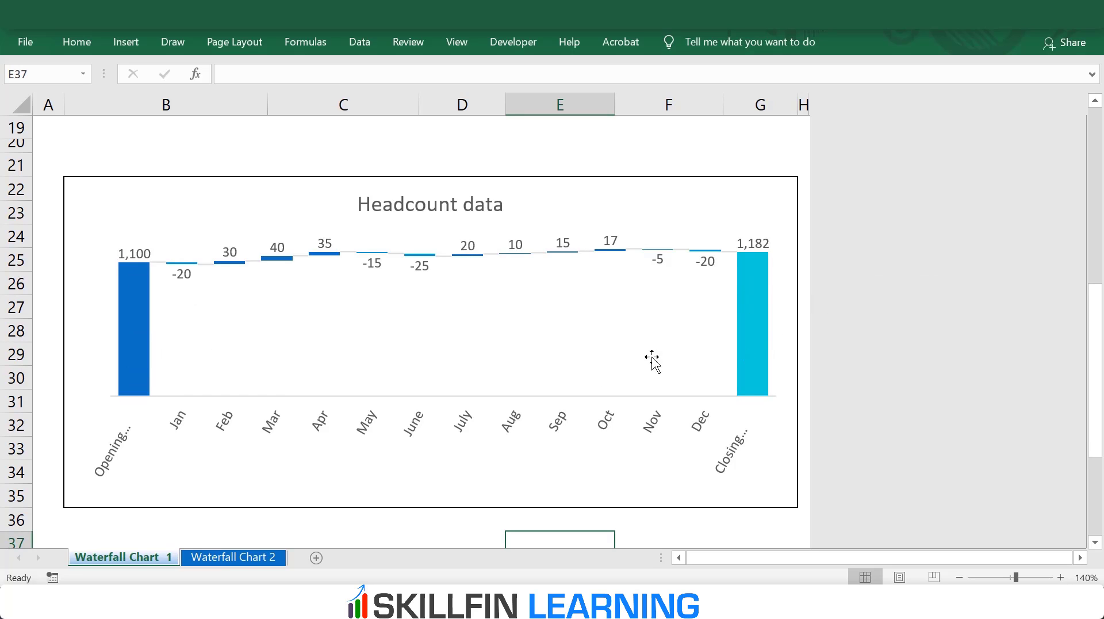
# Step: On the Waterfall Chart 2 sheet, view the accent colour settings for creating new theme colours, and cancel without saving
pyautogui.click(227, 557)
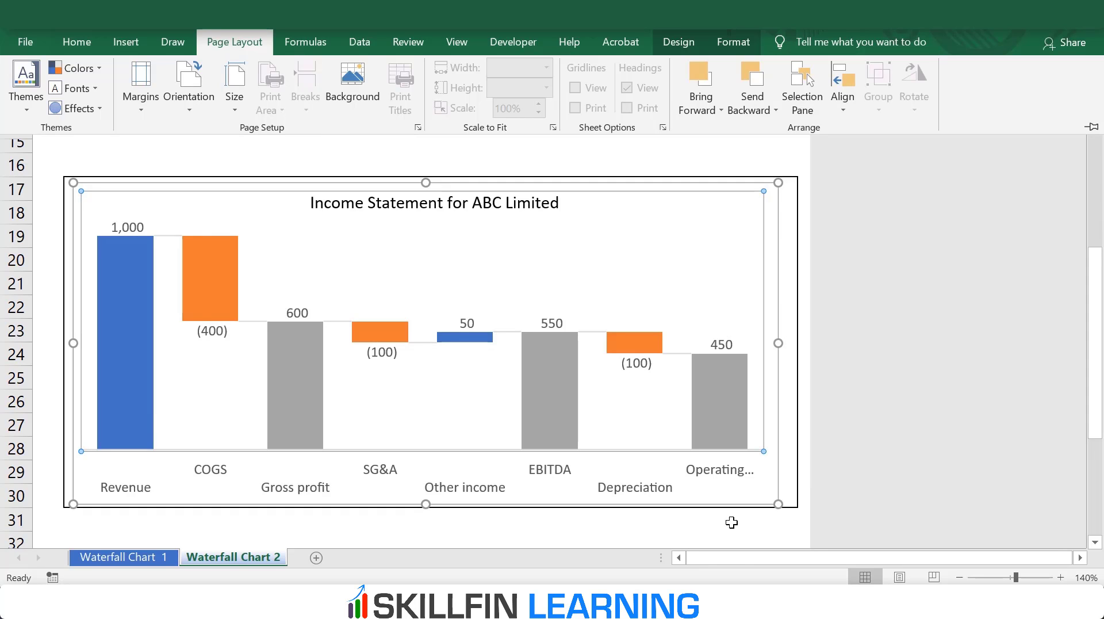
pyautogui.click(96, 67)
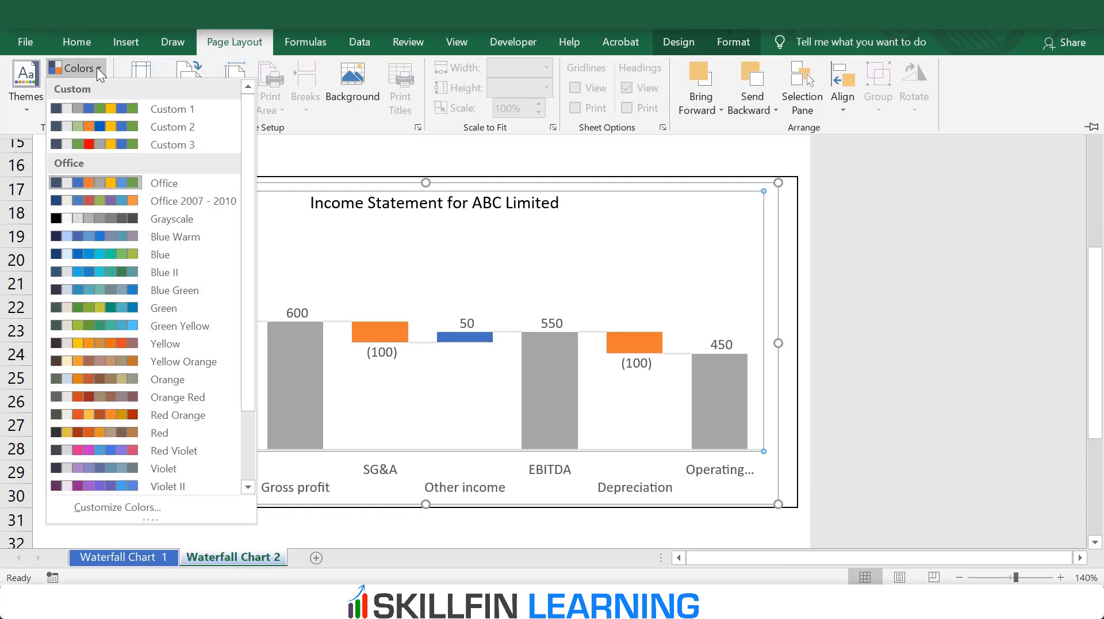
pyautogui.click(133, 504)
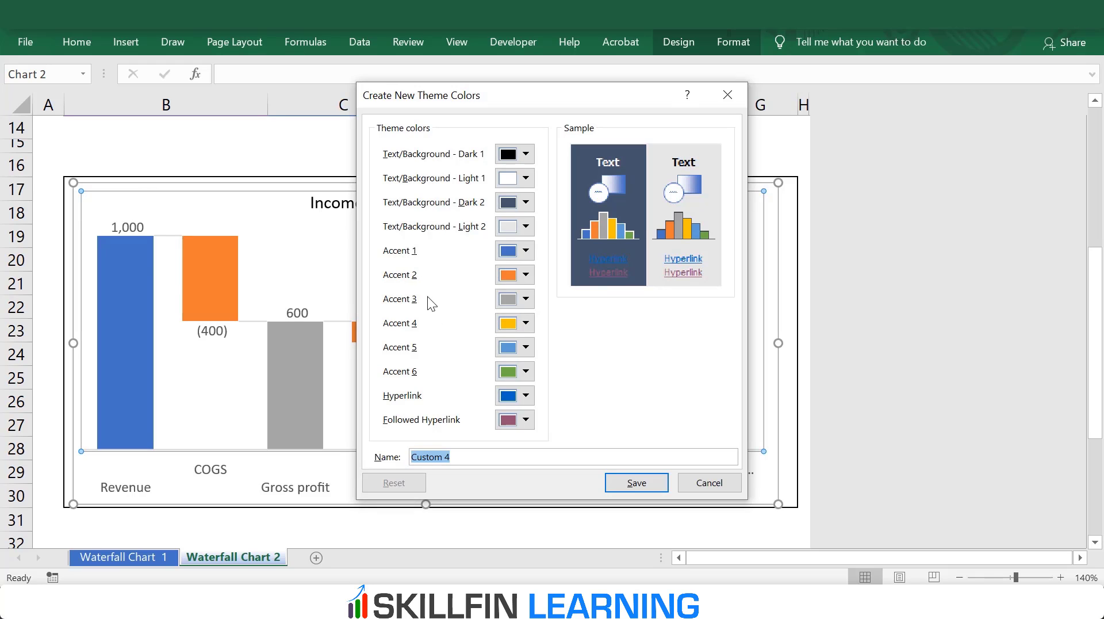
pyautogui.click(708, 483)
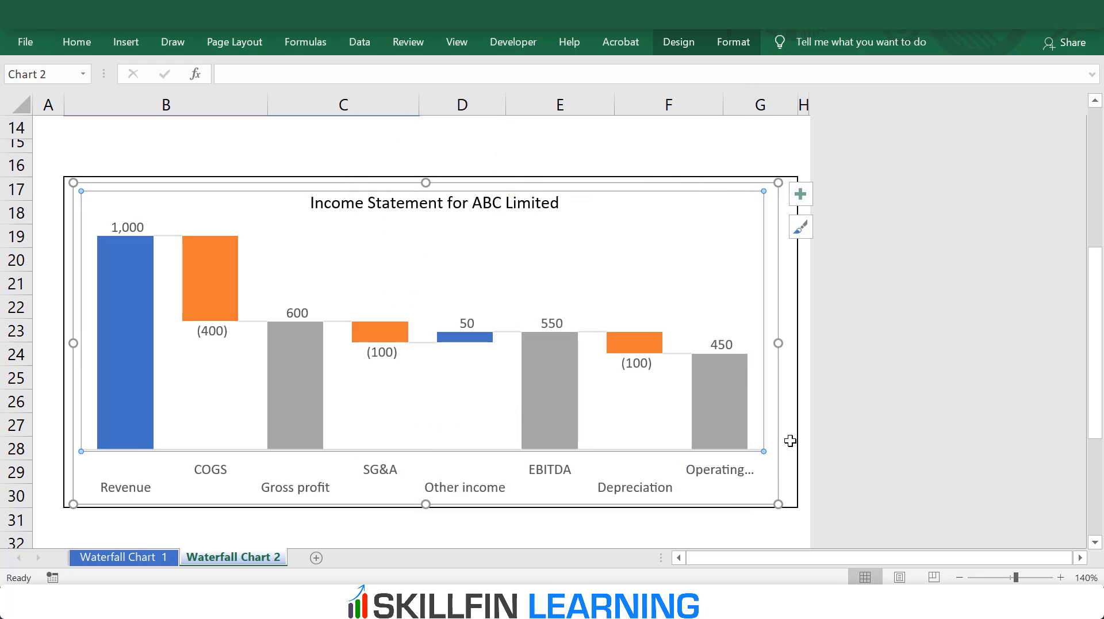
pyautogui.click(752, 167)
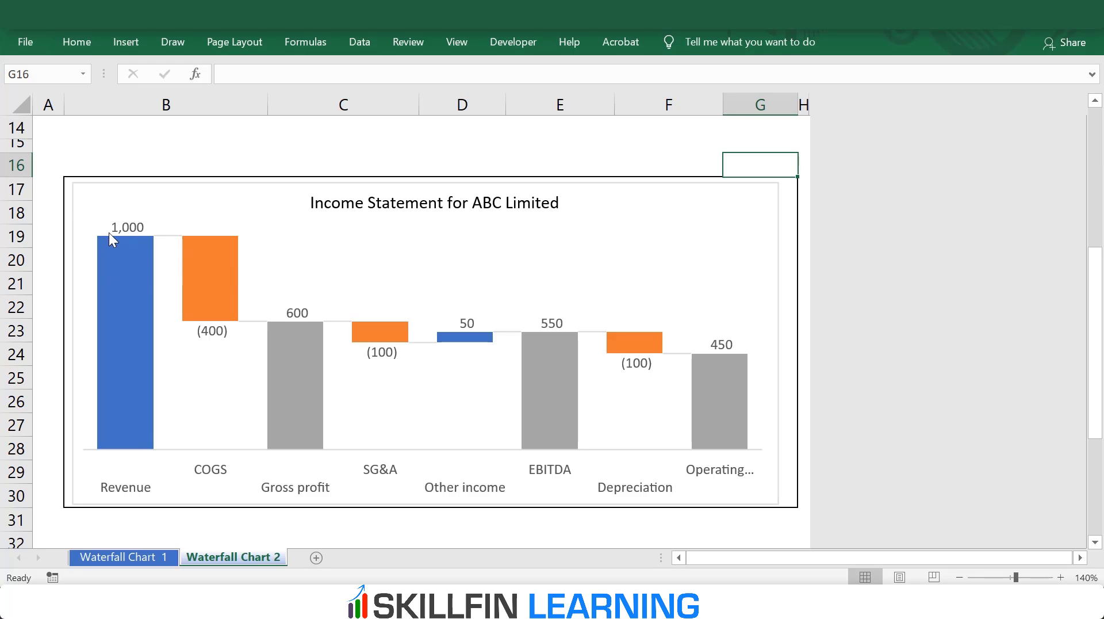
# Step: Try the Center, Inside End and Inside Base positions for the chart's data labels, and set them back to Outside End
pyautogui.moveTo(212, 320)
pyautogui.moveTo(205, 338)
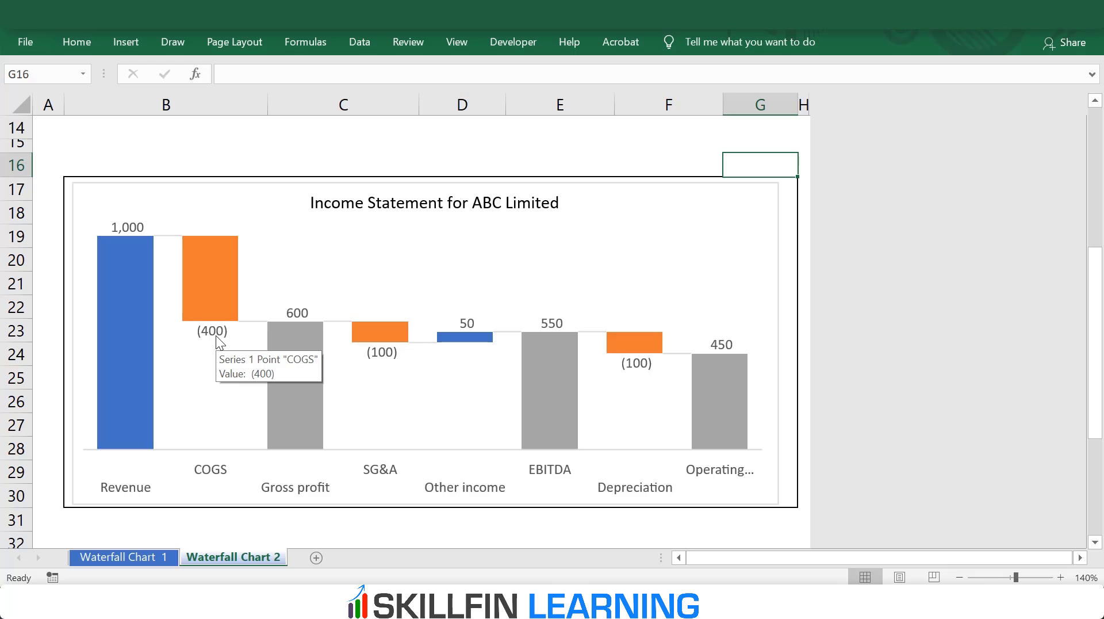
pyautogui.click(217, 338)
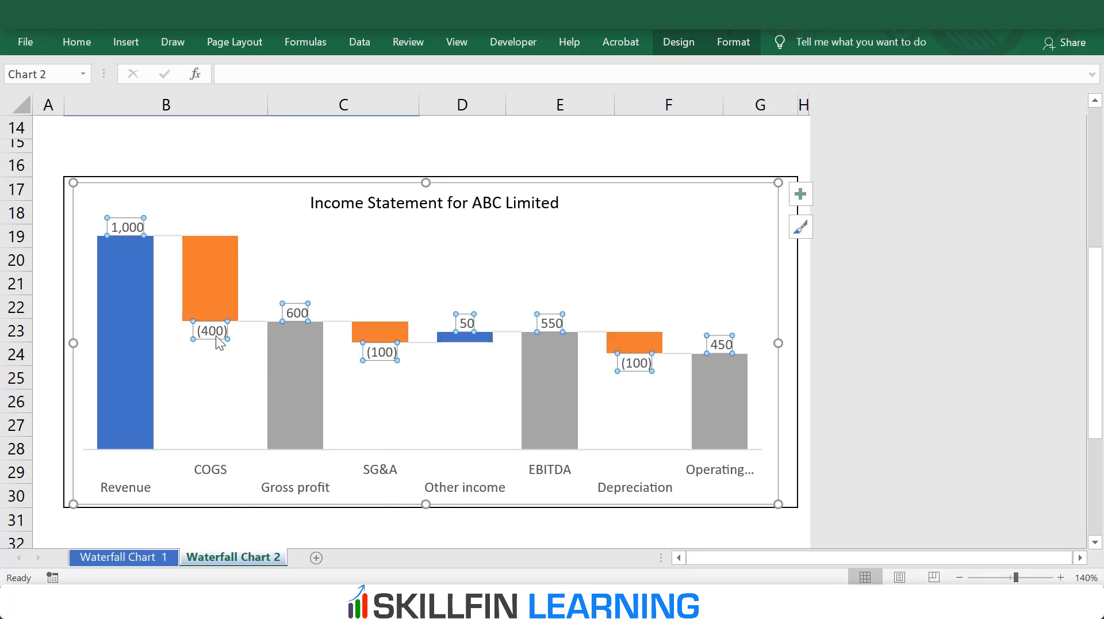
pyautogui.rightClick(217, 338)
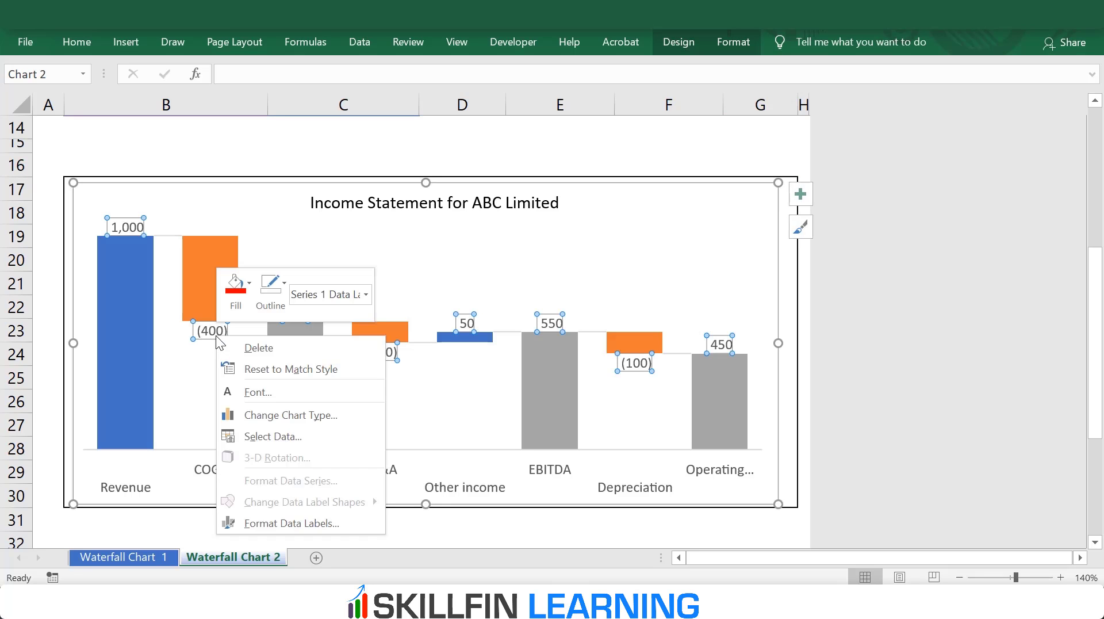
pyautogui.click(287, 523)
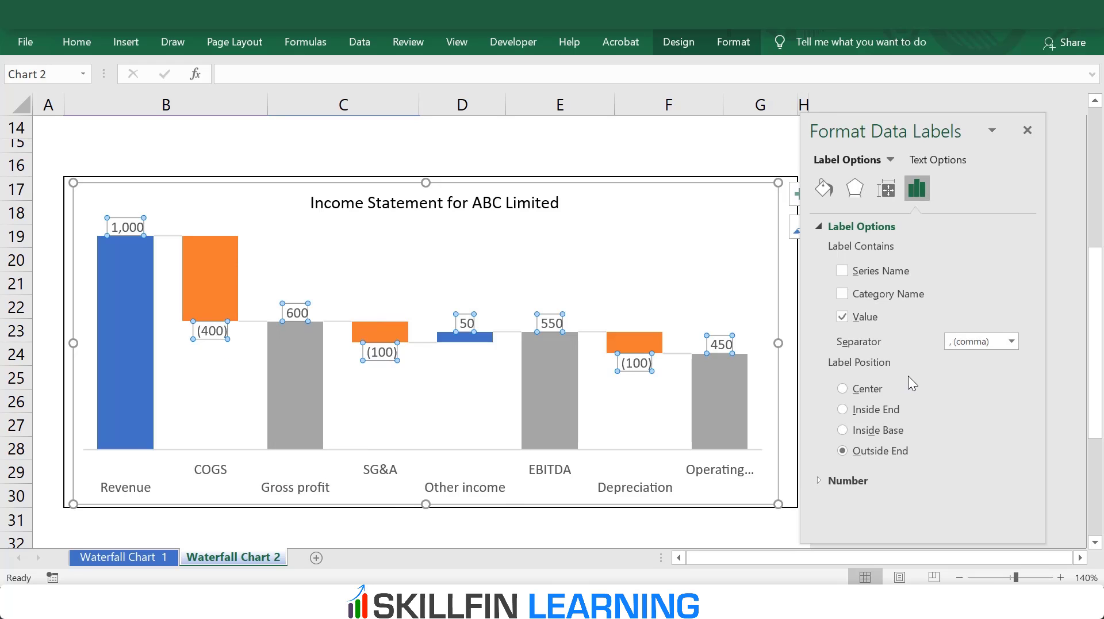
pyautogui.click(854, 391)
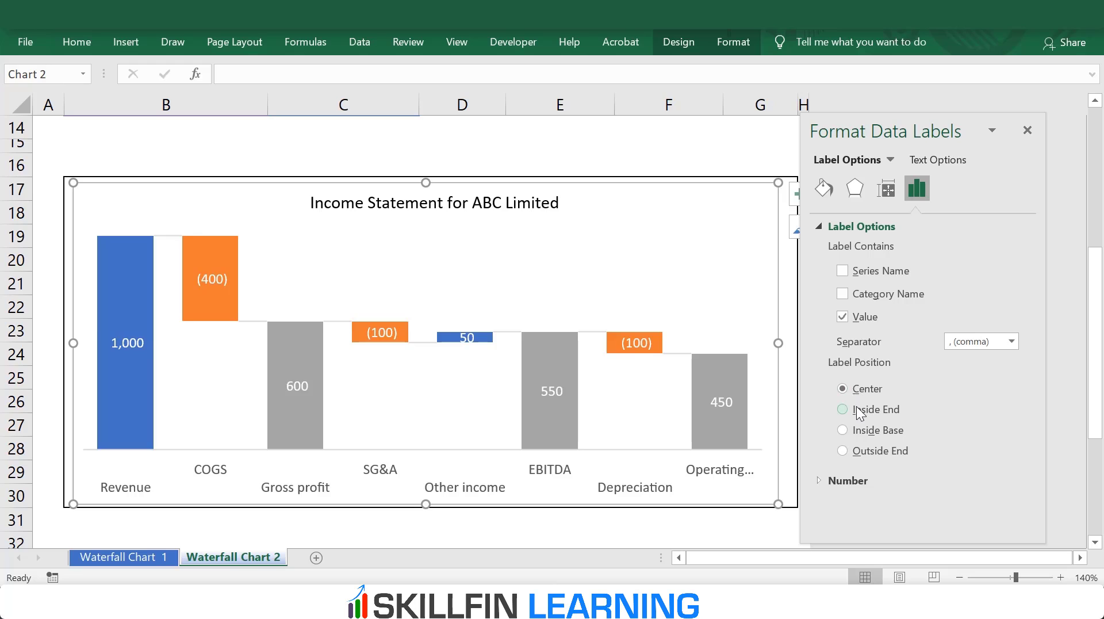
pyautogui.click(857, 407)
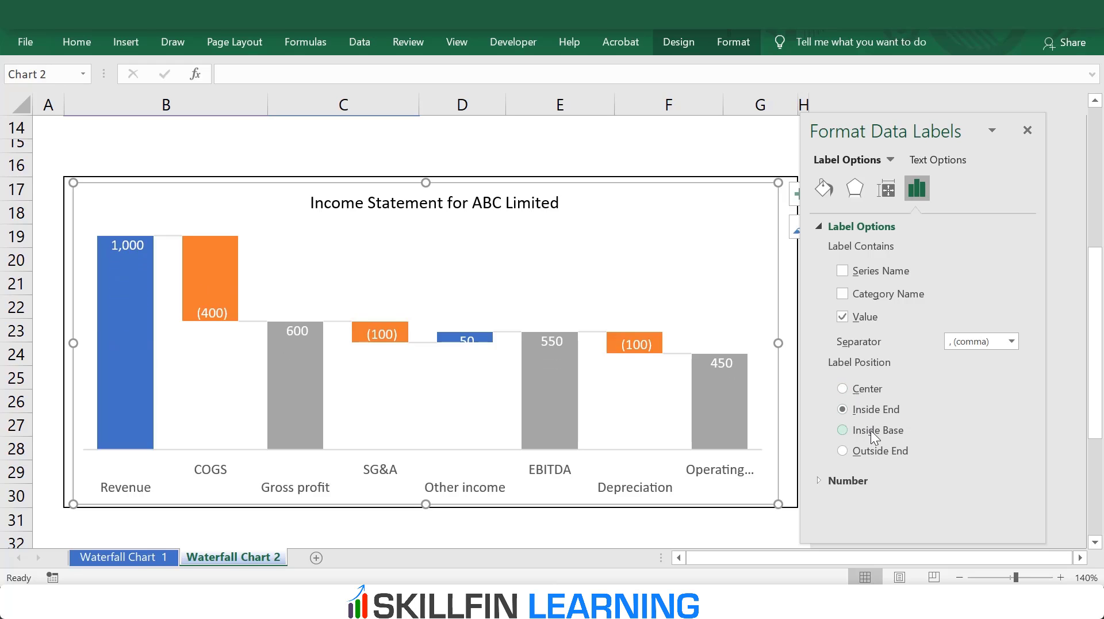
pyautogui.click(871, 430)
pyautogui.click(877, 451)
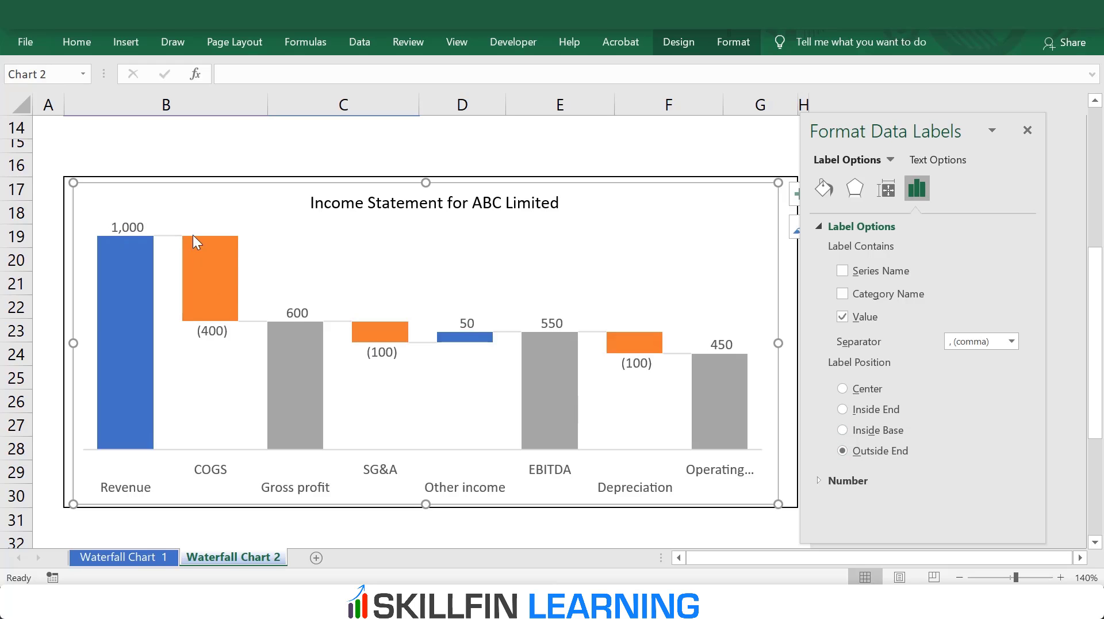
pyautogui.moveTo(207, 240)
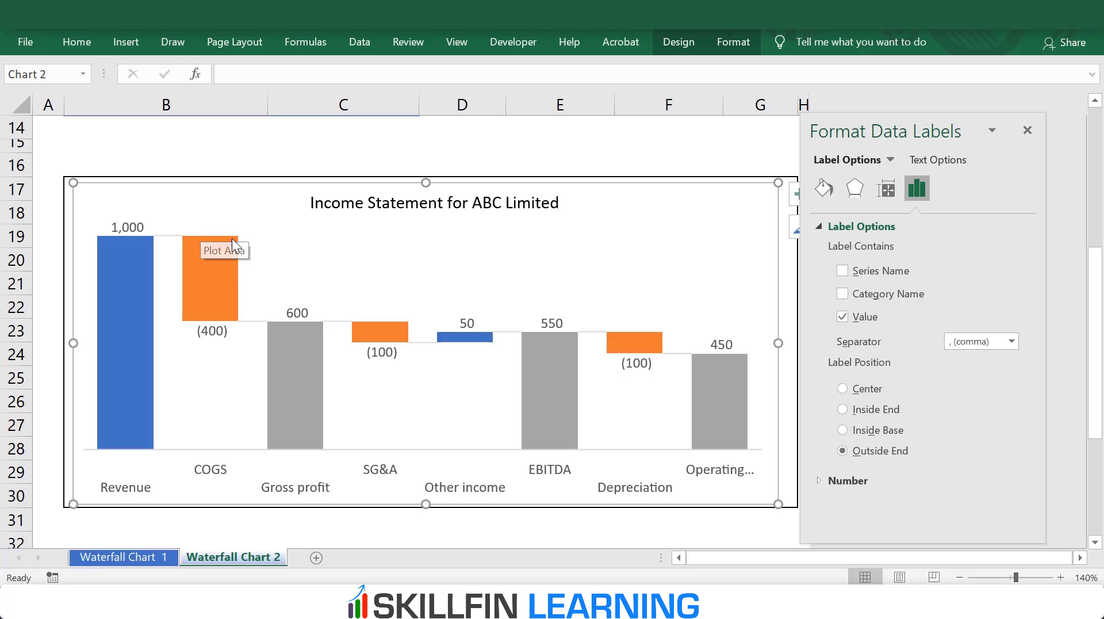
pyautogui.click(1027, 130)
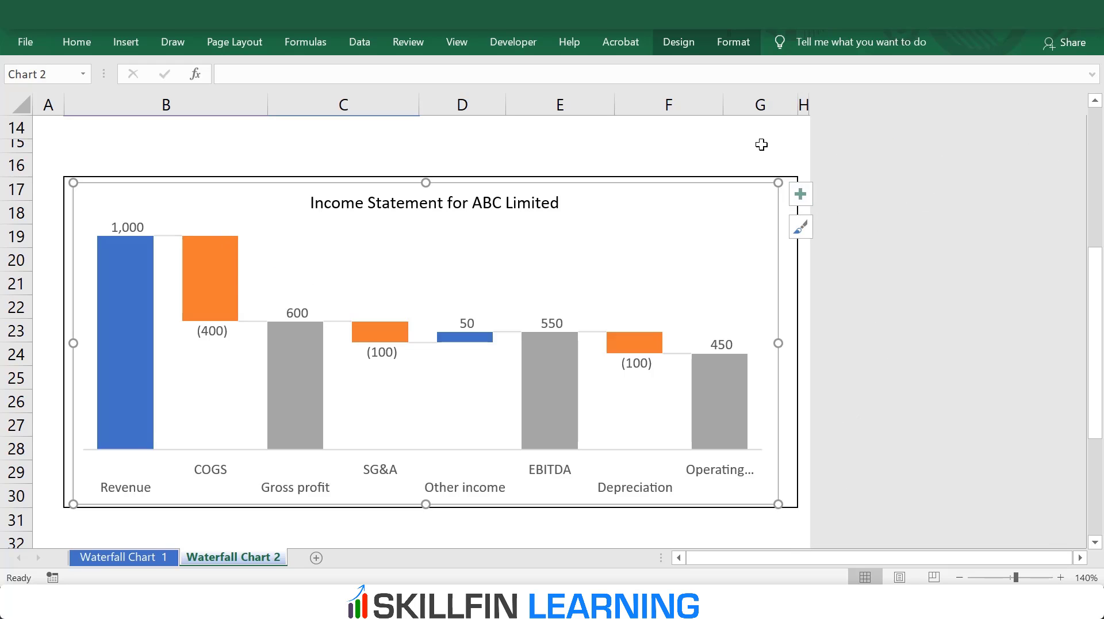
pyautogui.click(760, 145)
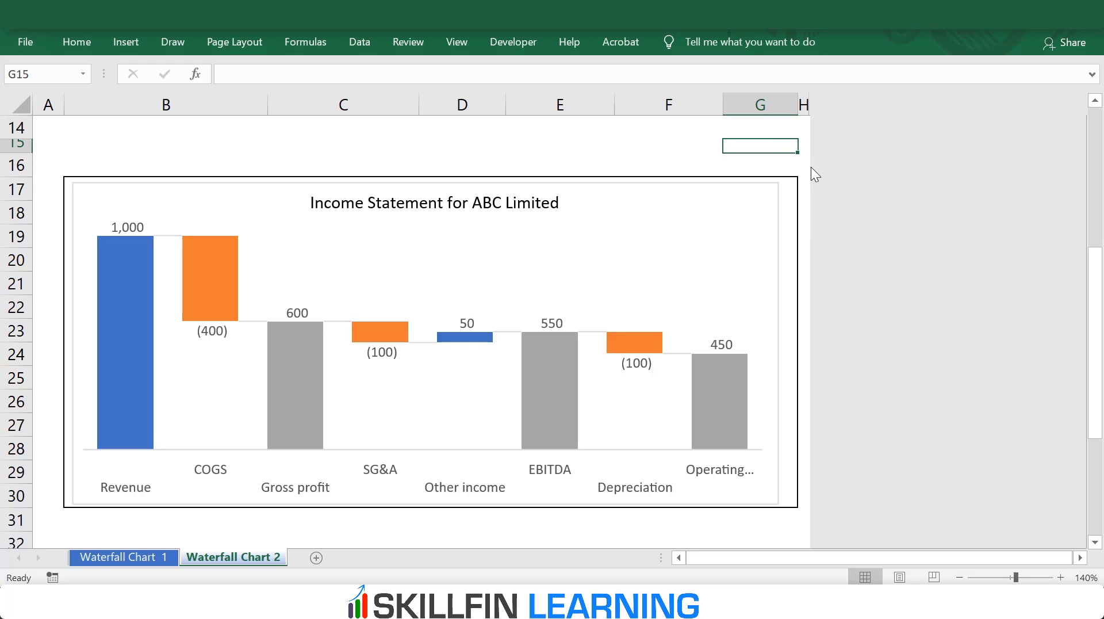